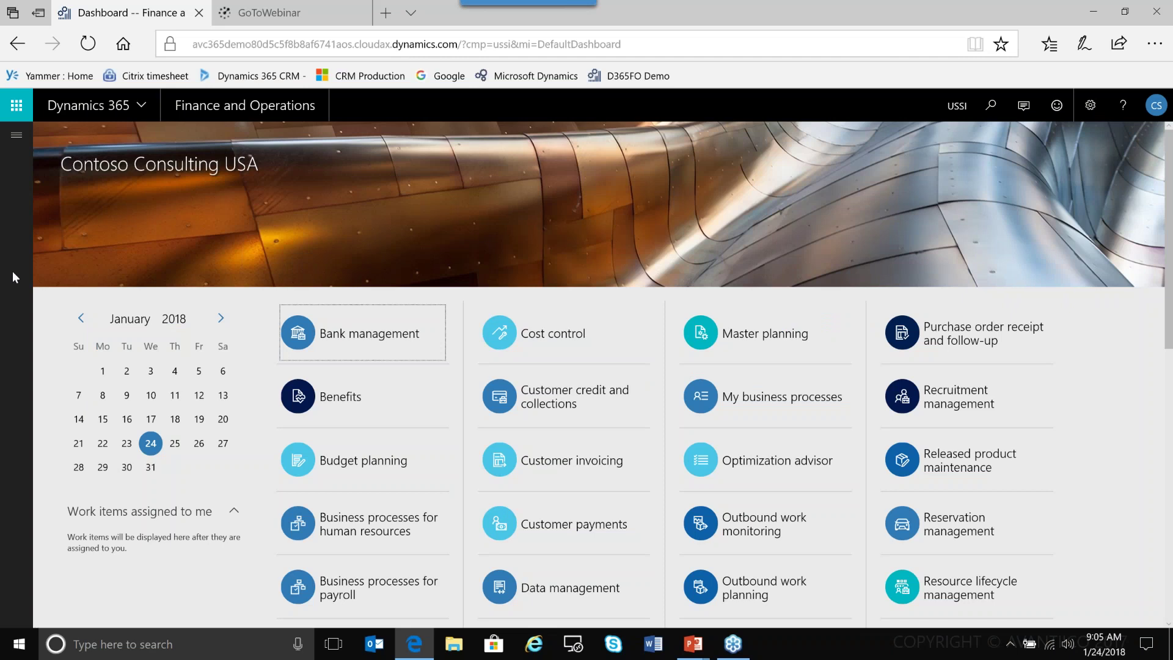
- Open the General ledger parameters and review the Fiscal year close options, including permanently closed status and voucher number requirement
{"action": "left_click", "coordinate": [14, 149]}
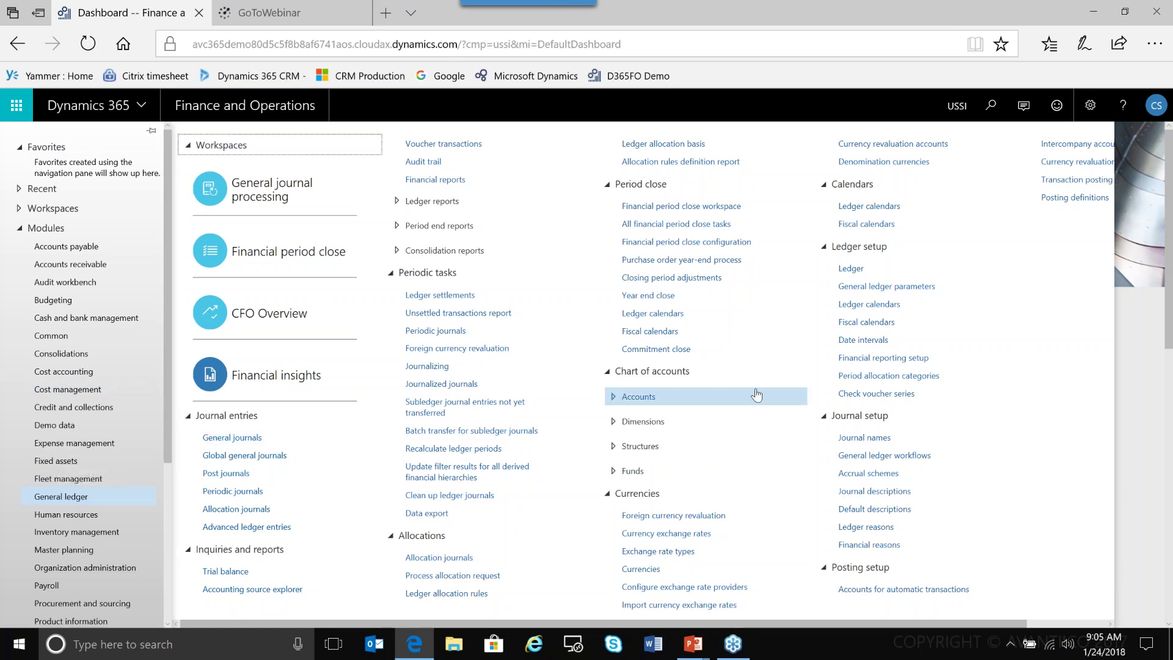
{"action": "left_click", "coordinate": [847, 287]}
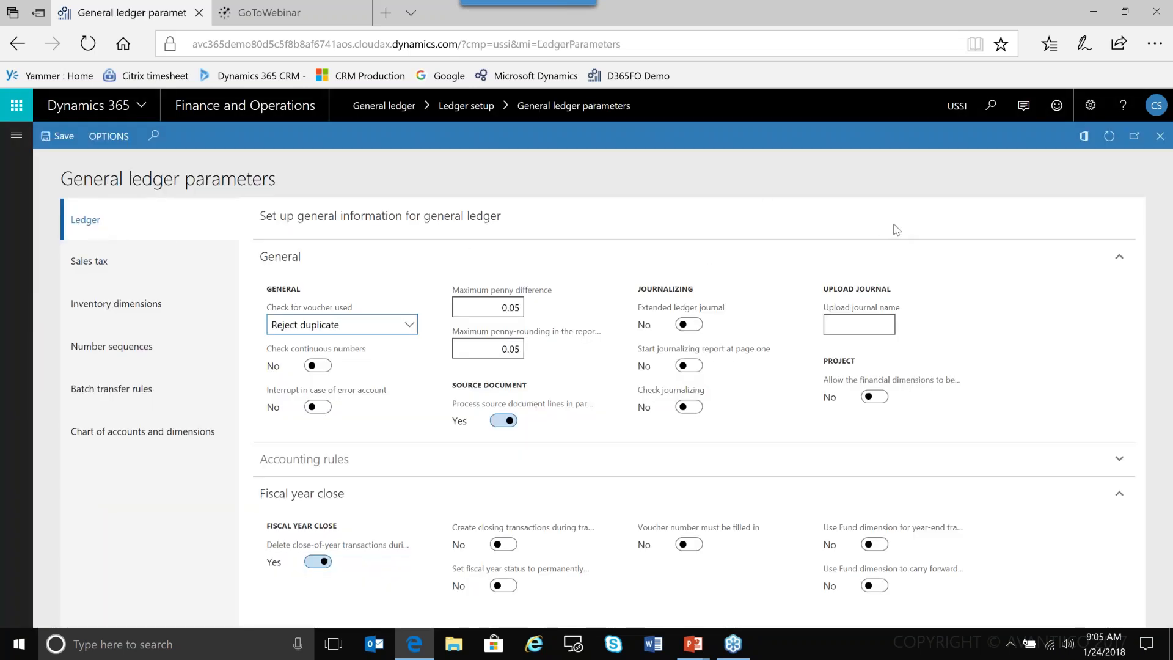
{"action": "left_click", "coordinate": [1121, 263]}
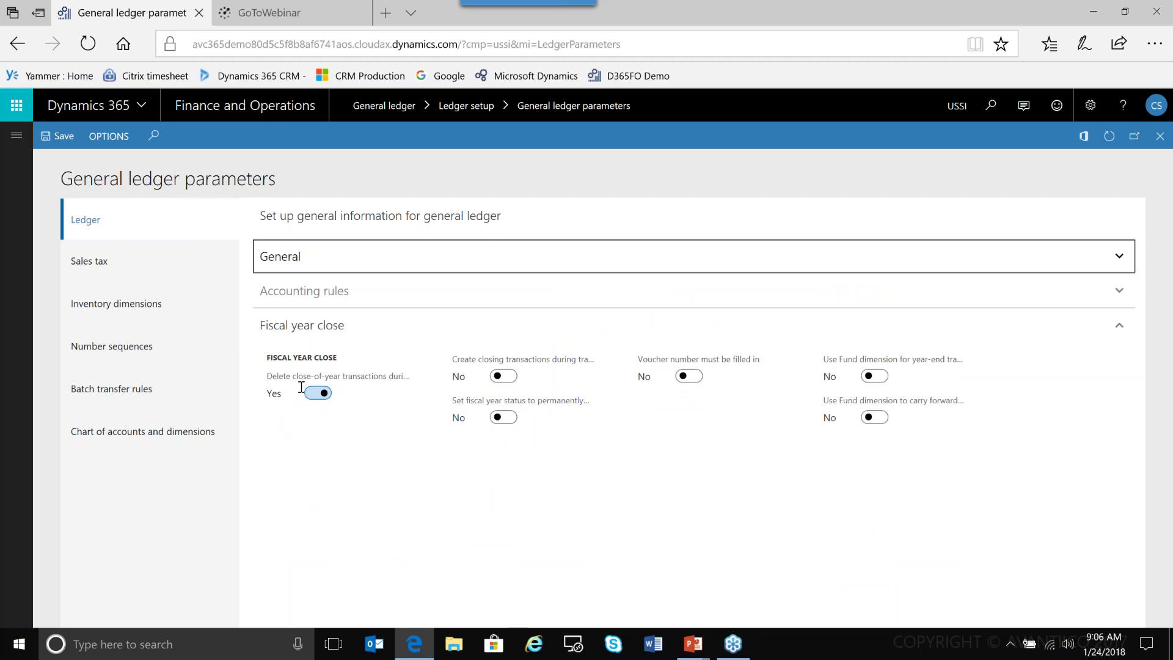
{"action": "mouse_move", "coordinate": [371, 383]}
{"action": "mouse_move", "coordinate": [556, 367]}
{"action": "mouse_move", "coordinate": [536, 407]}
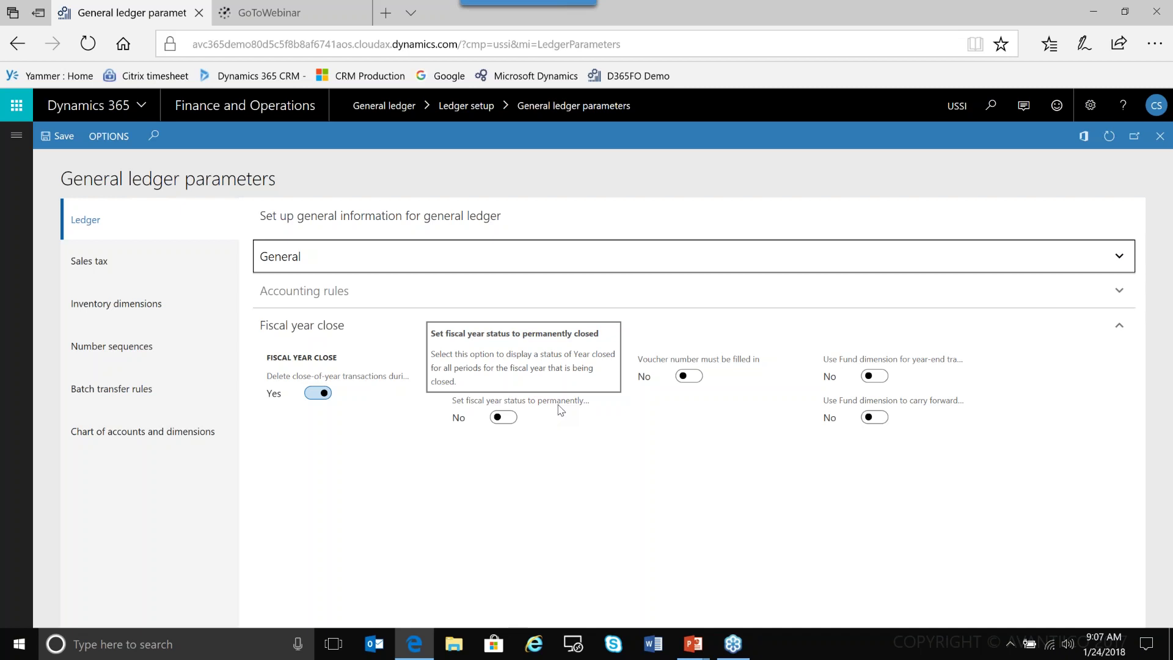
{"action": "mouse_move", "coordinate": [739, 363]}
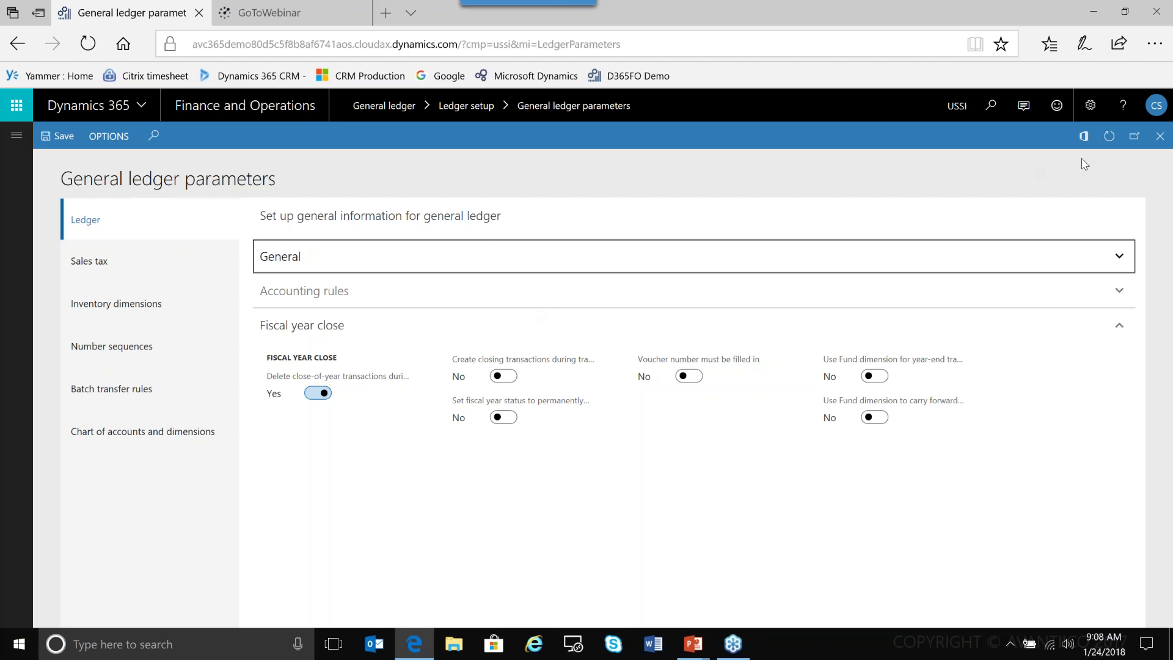
{"action": "left_click", "coordinate": [1158, 144]}
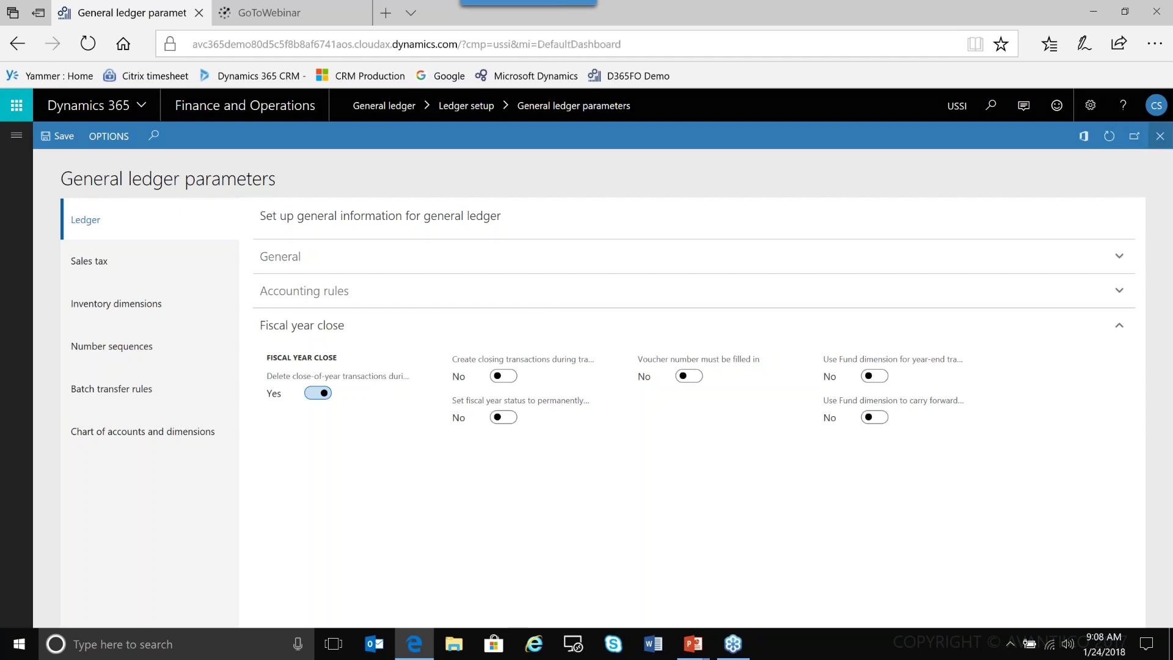
- Open the General ledger's Accounts for automatic transactions and check the main account assigned to the Year-end result posting type
{"action": "left_click", "coordinate": [16, 136]}
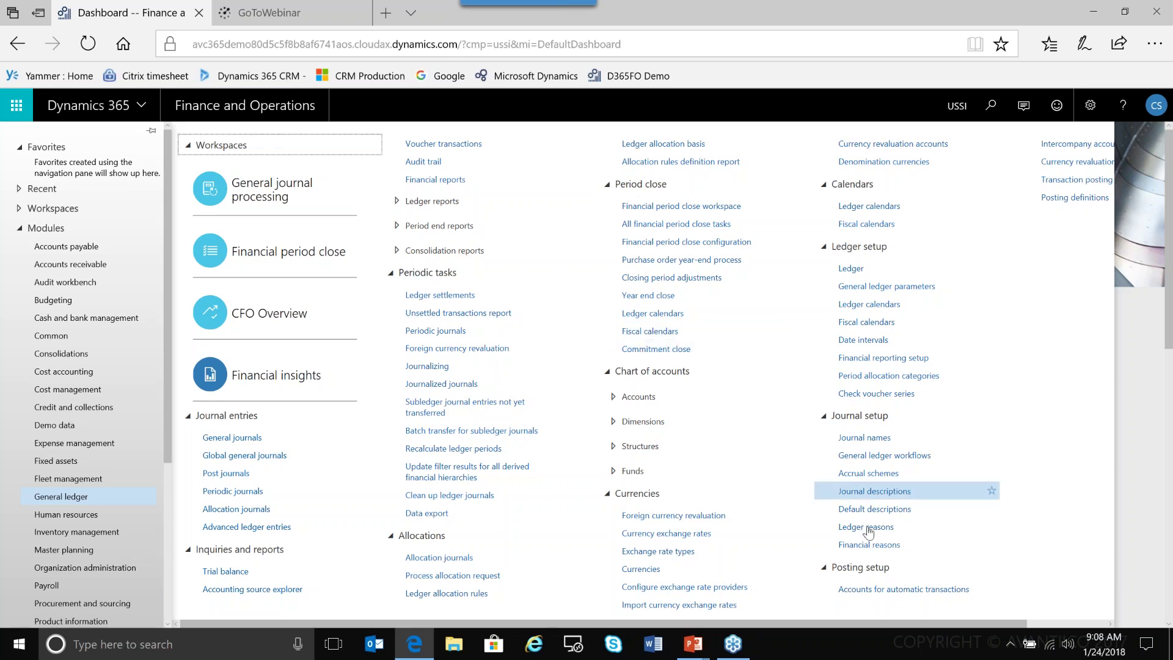
{"action": "left_click", "coordinate": [906, 588]}
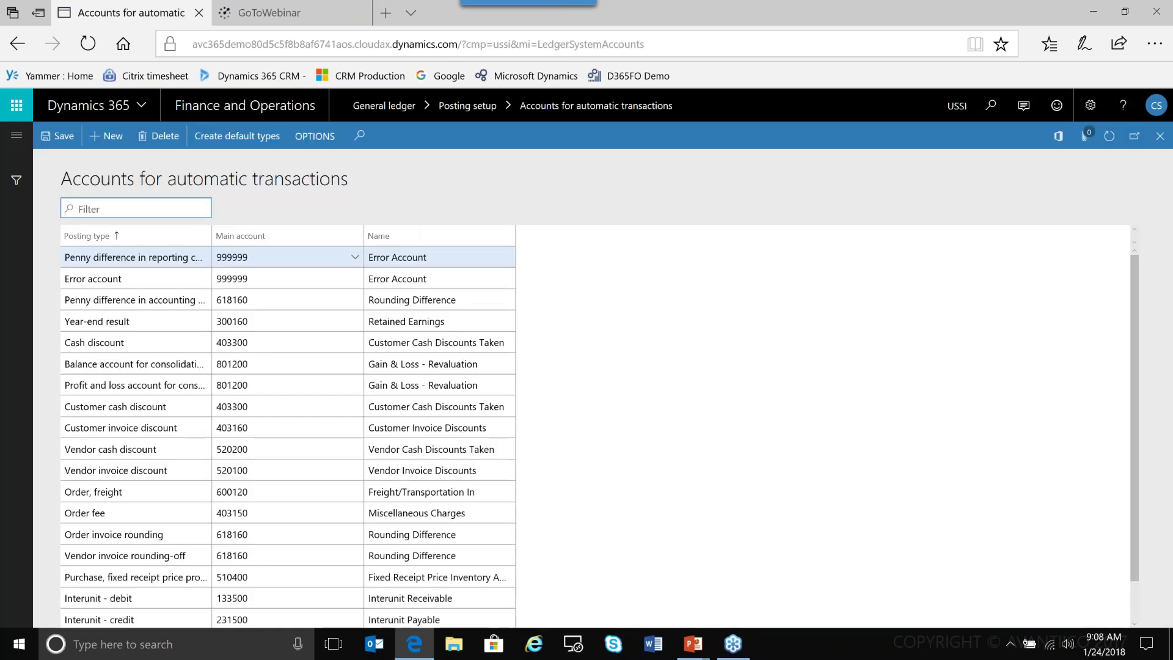
{"action": "left_click", "coordinate": [148, 321]}
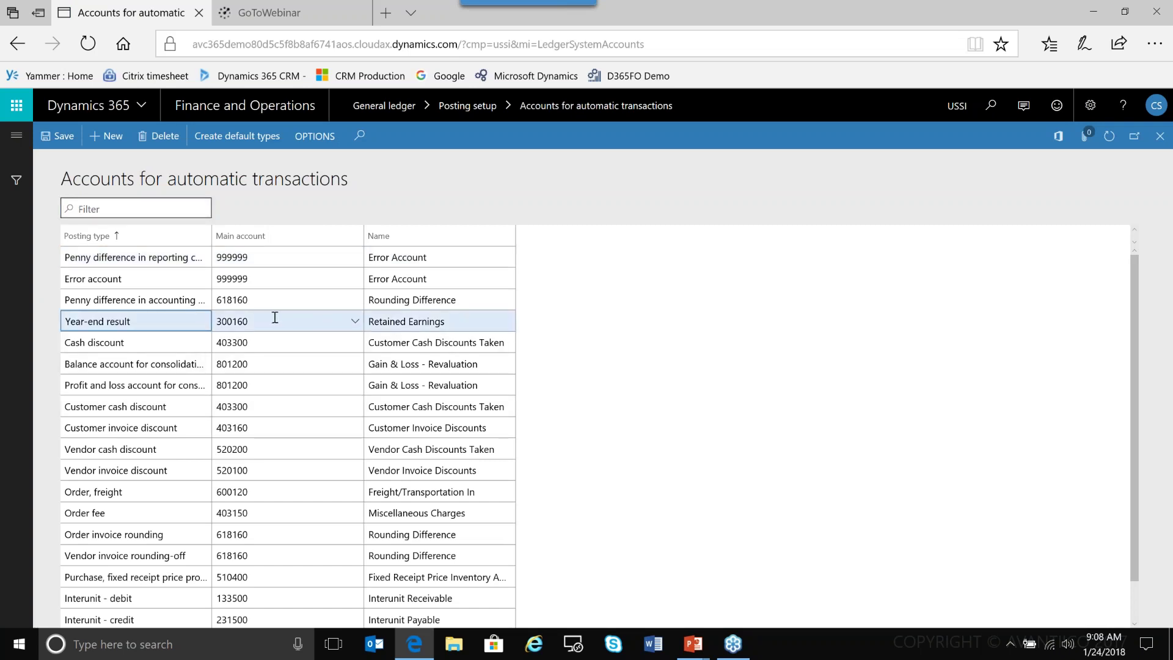
{"action": "mouse_move", "coordinate": [269, 322]}
- Switch to the PowerPoint slide show to view the Running Year-end close slide, and return to Dynamics 365 in the browser
{"action": "key", "text": "alt+Tab"}
{"action": "key", "text": "alt+Tab"}
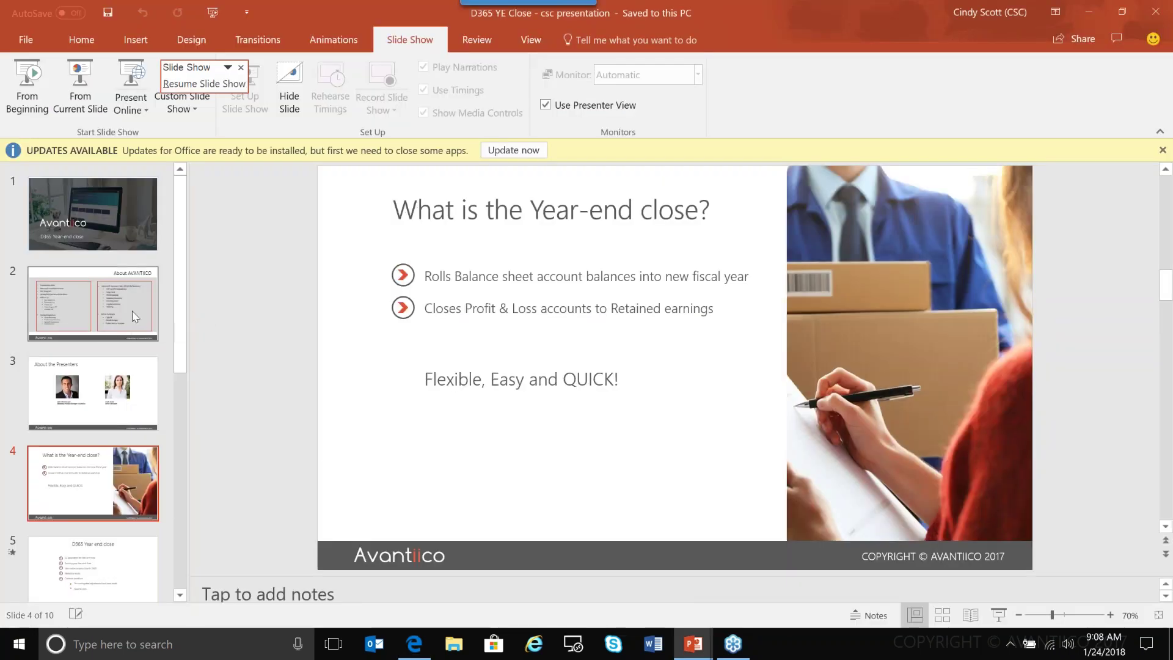
{"action": "key", "text": "alt+Tab"}
{"action": "key", "text": "alt+Tab"}
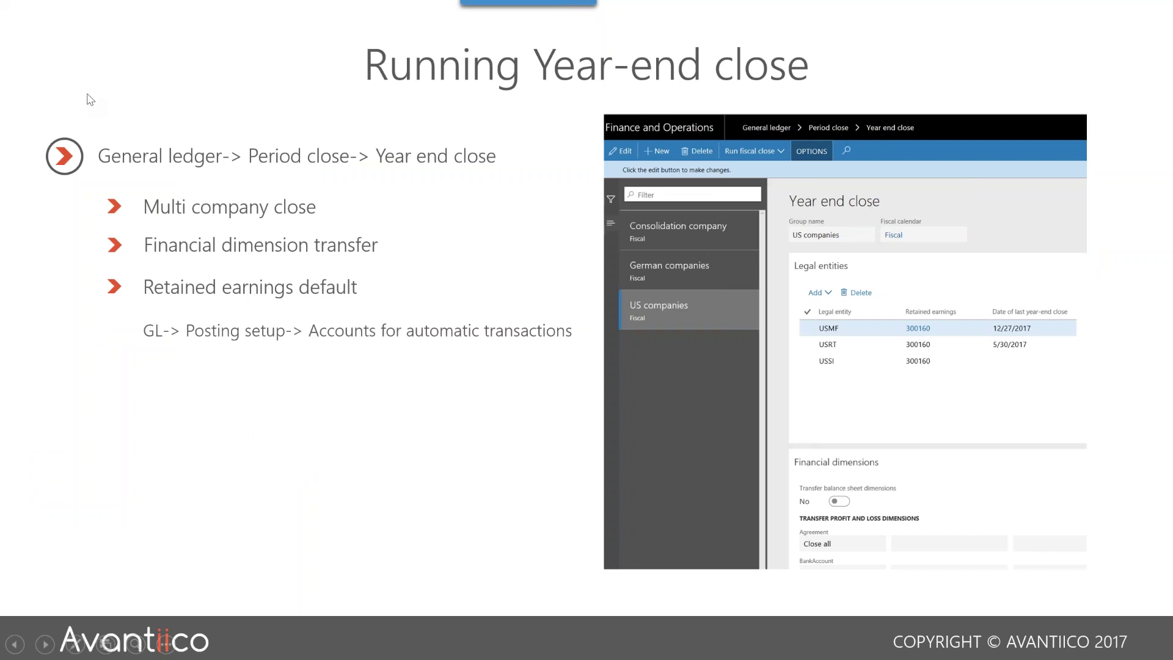
{"action": "key", "text": "alt+Tab"}
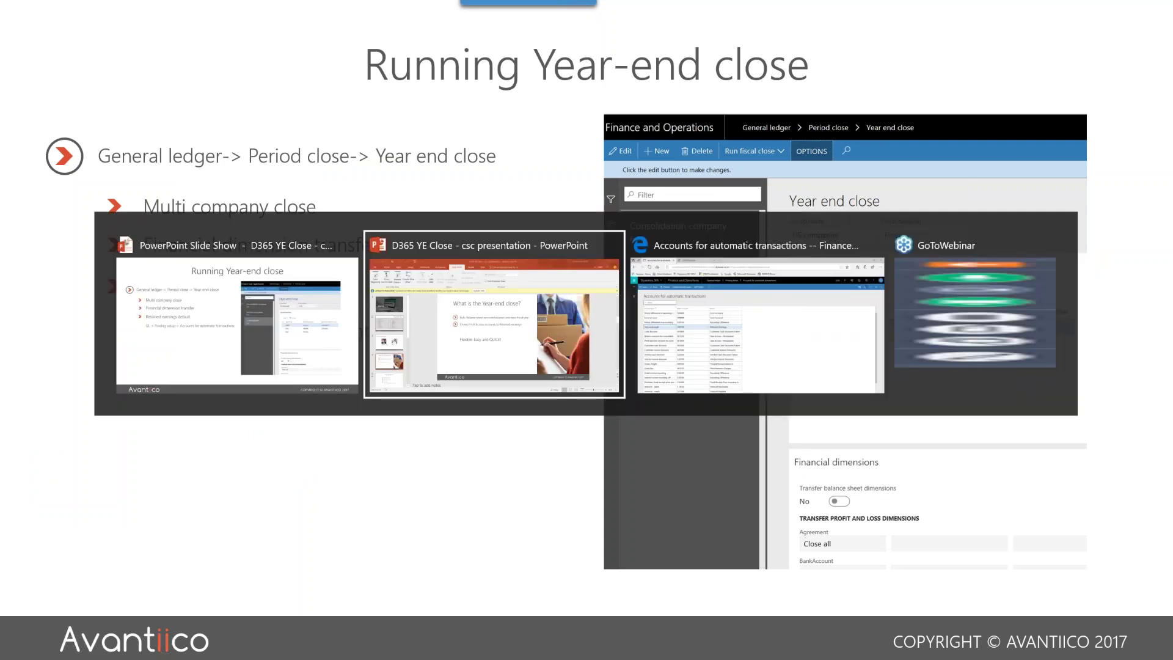
{"action": "key", "text": "alt+Tab"}
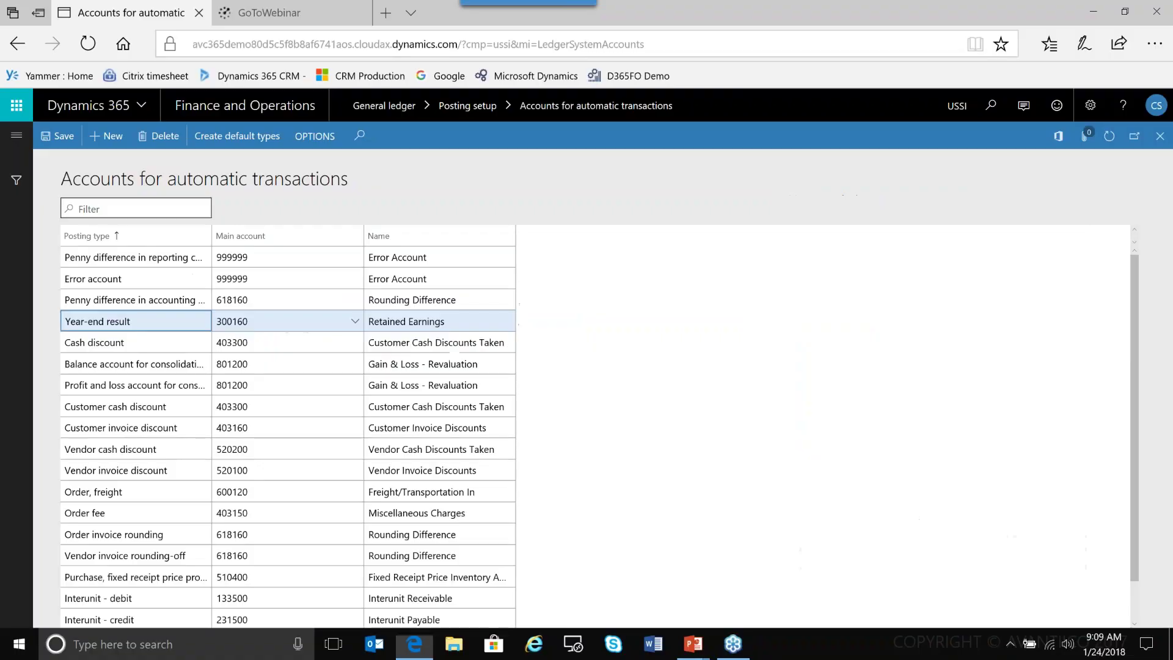
- Open the General ledger trial balance and calculate balances for the current year (CY) date interval
{"action": "left_click", "coordinate": [17, 136]}
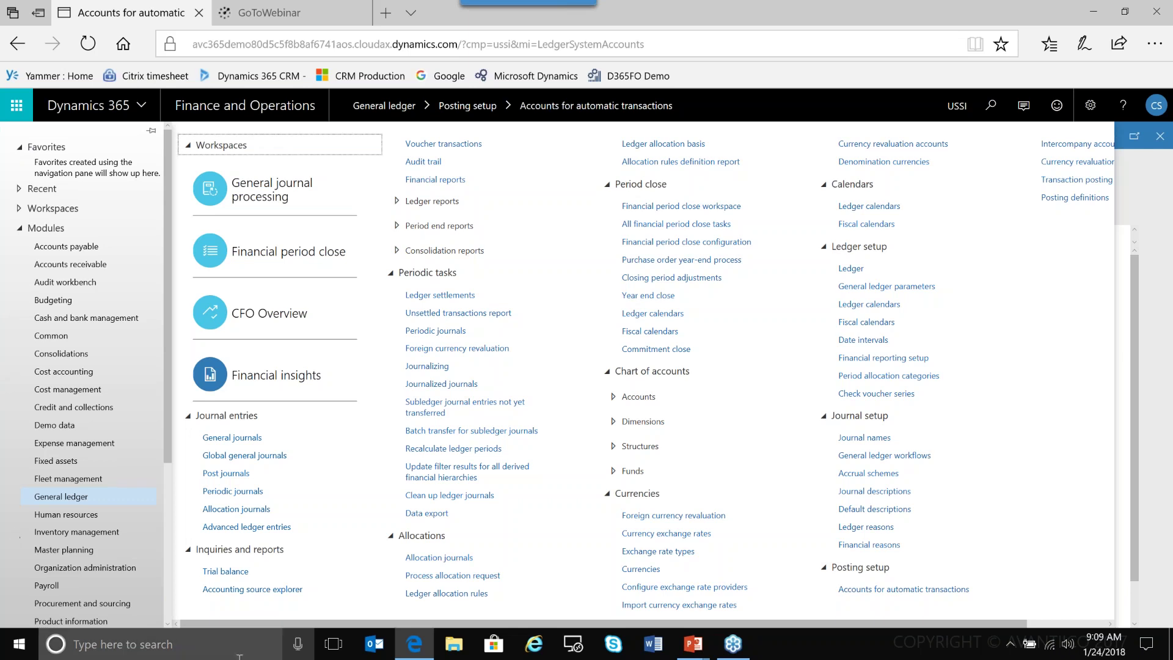
{"action": "left_click", "coordinate": [232, 572]}
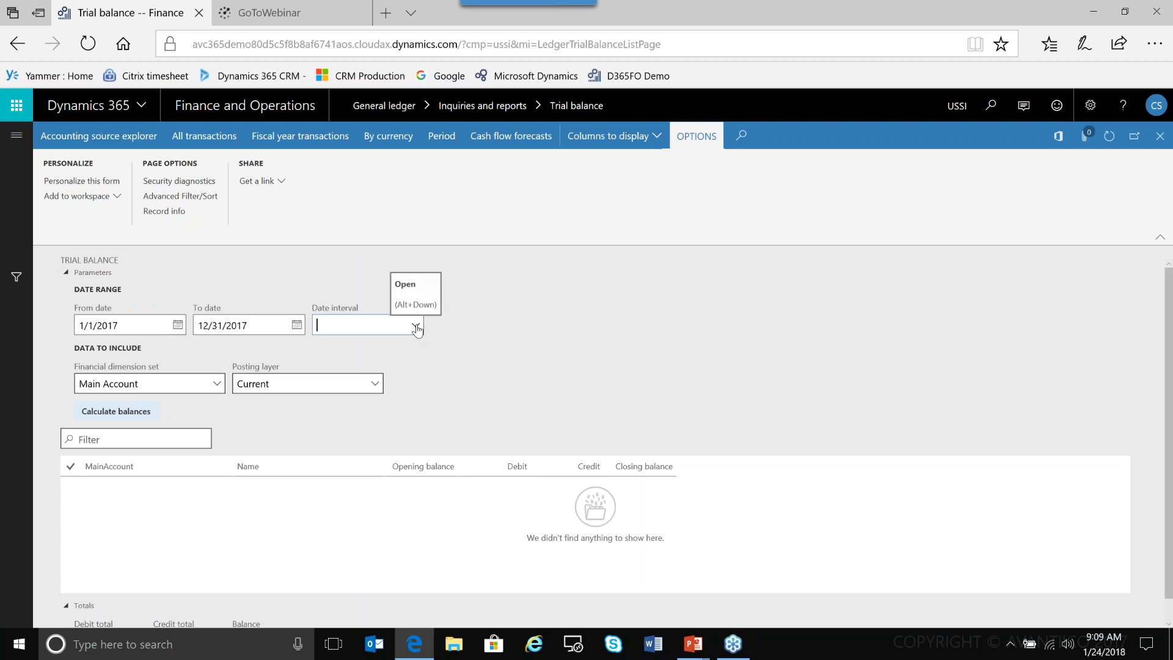
{"action": "left_click", "coordinate": [416, 327]}
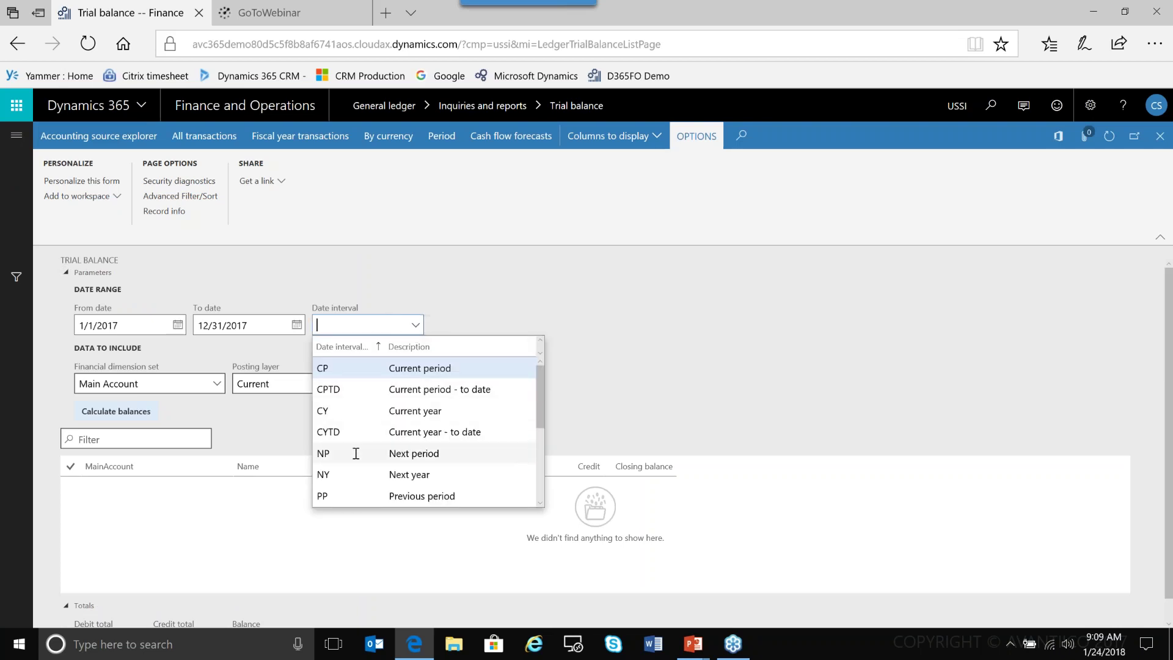
{"action": "left_click", "coordinate": [384, 414]}
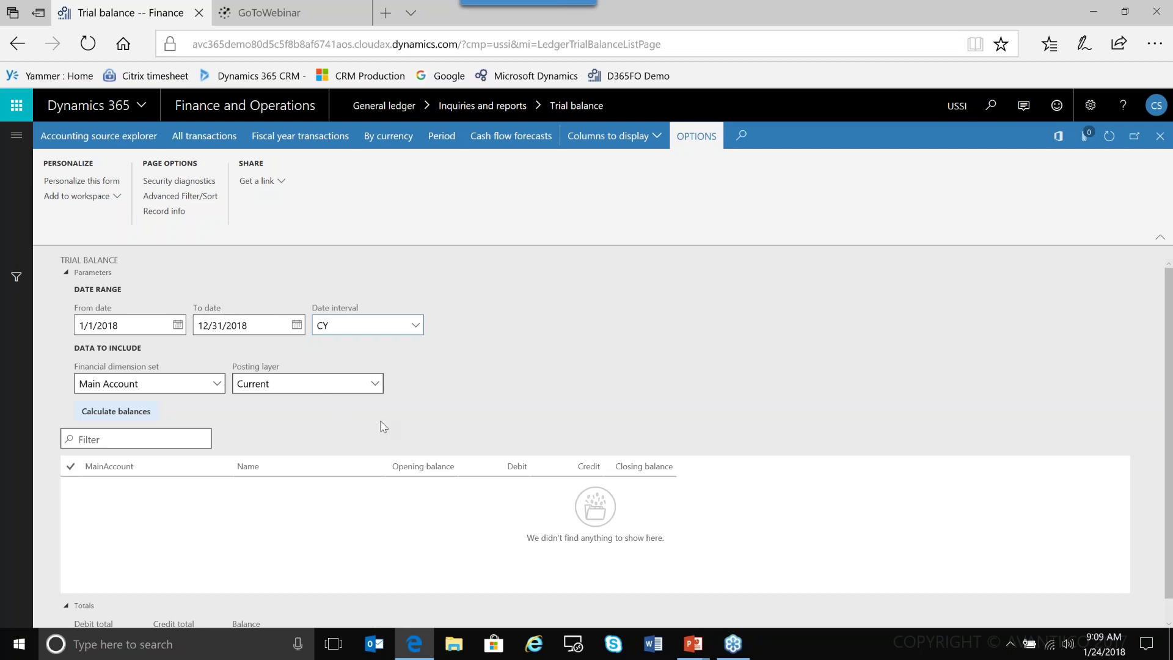
{"action": "left_click", "coordinate": [122, 411]}
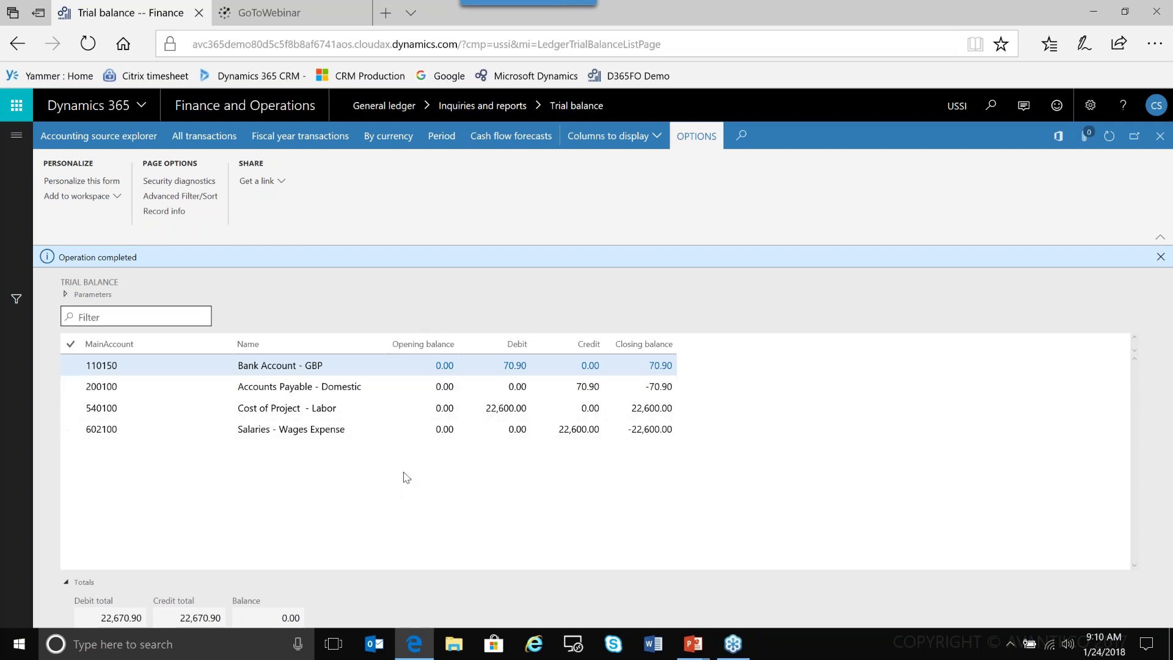
- Recalculate the trial balance for the previous year (PY) interval and look through the account balances
{"action": "left_click", "coordinate": [95, 295]}
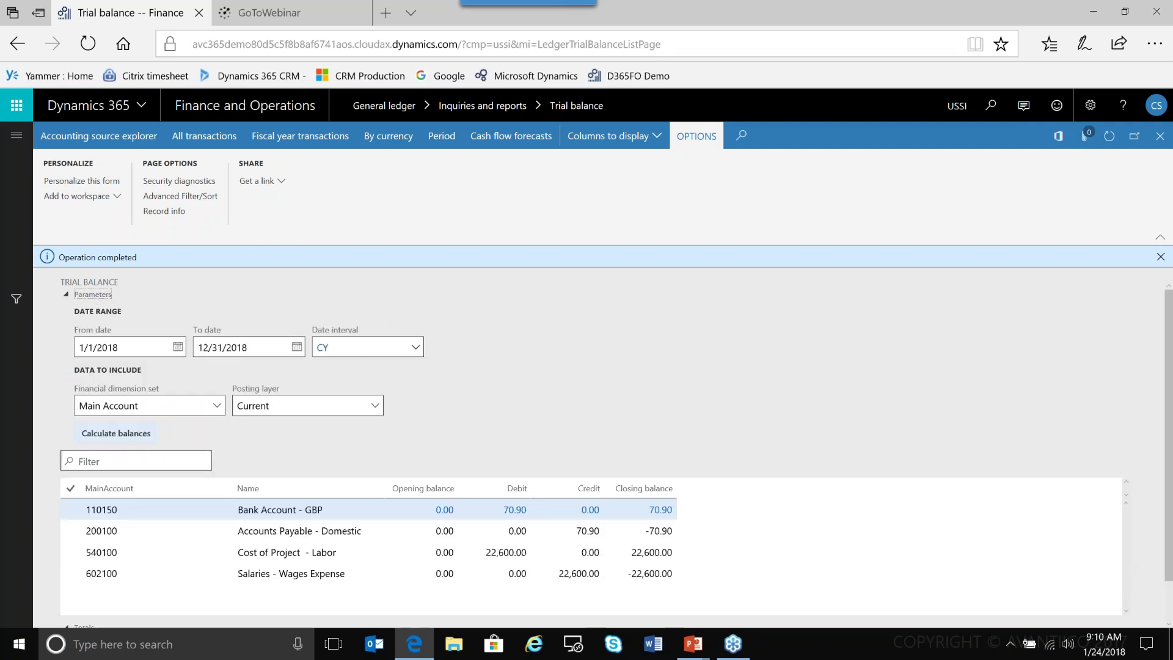
{"action": "left_click", "coordinate": [415, 348]}
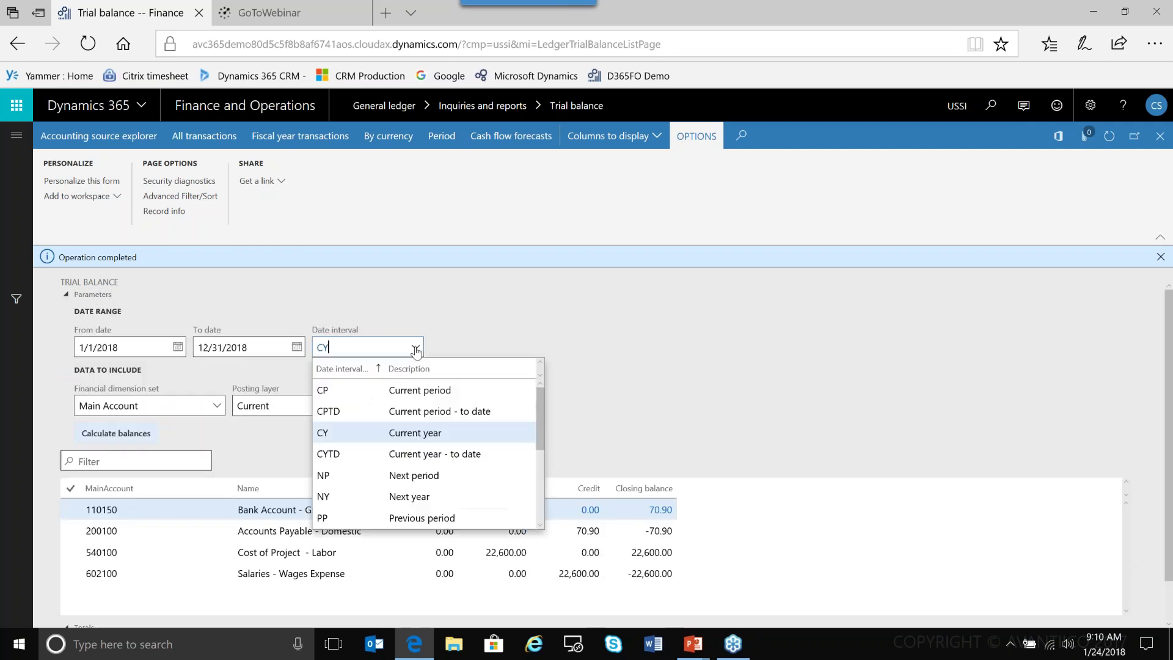
{"action": "left_click", "coordinate": [540, 494]}
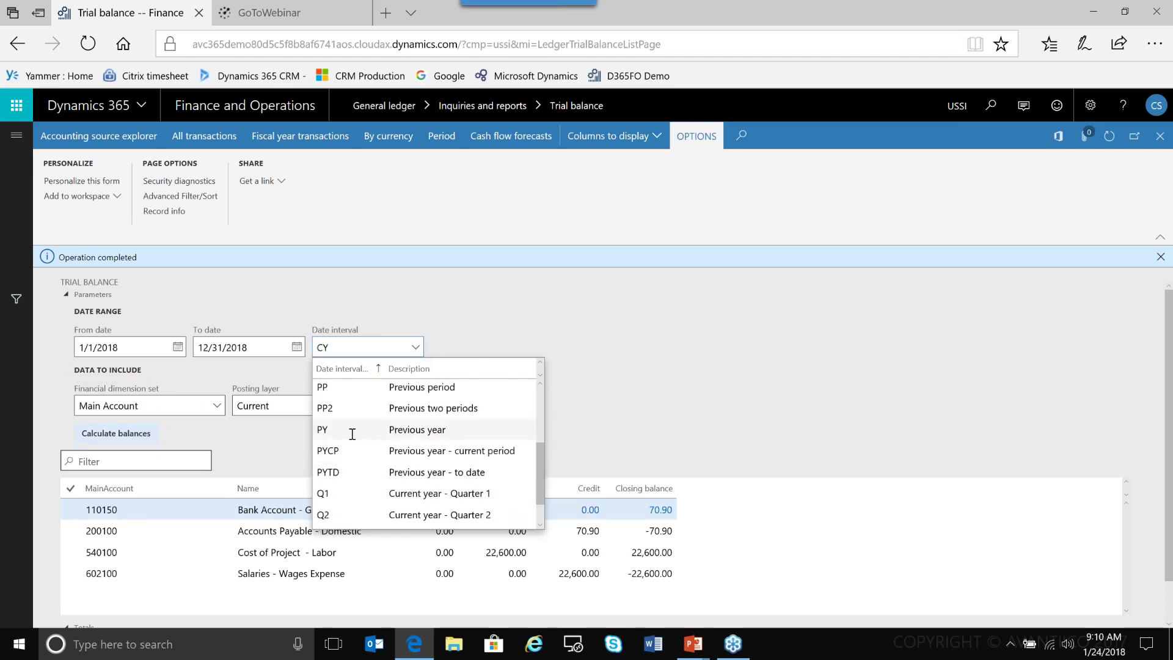
{"action": "left_click", "coordinate": [417, 430]}
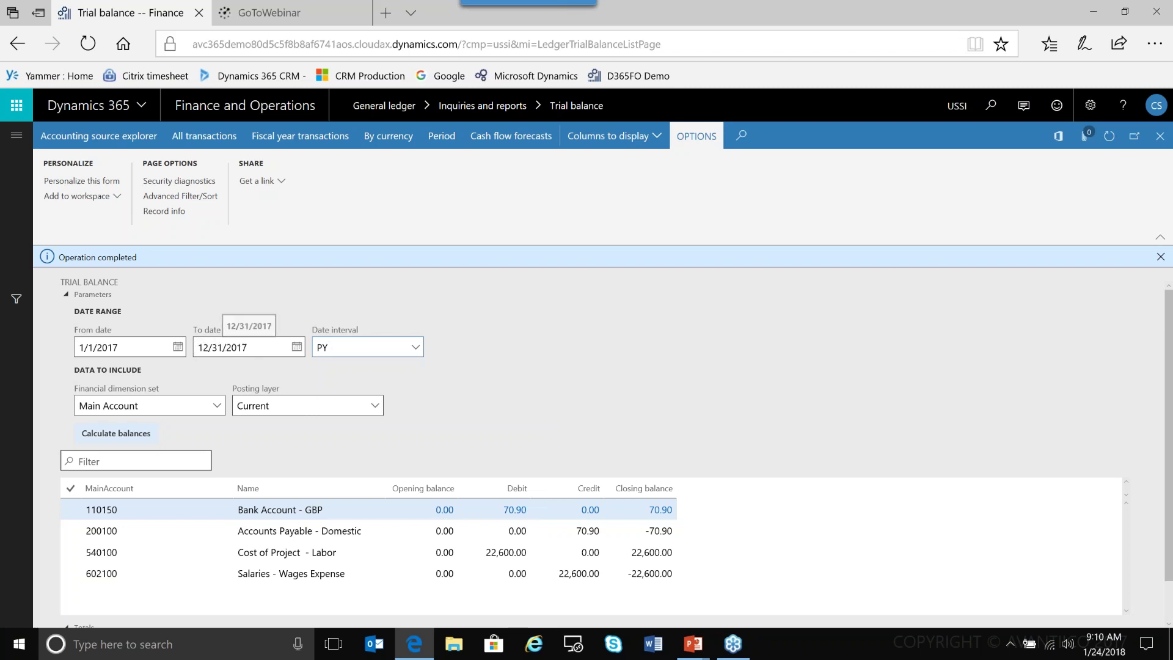
{"action": "left_click", "coordinate": [137, 437]}
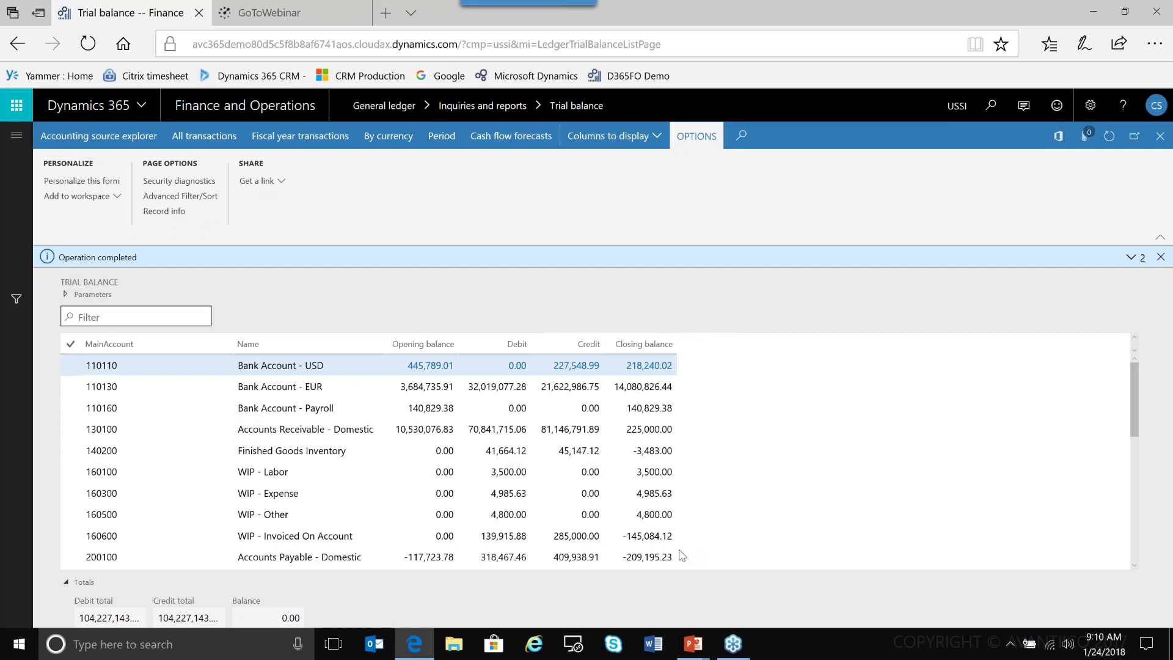
{"action": "left_click", "coordinate": [1135, 488]}
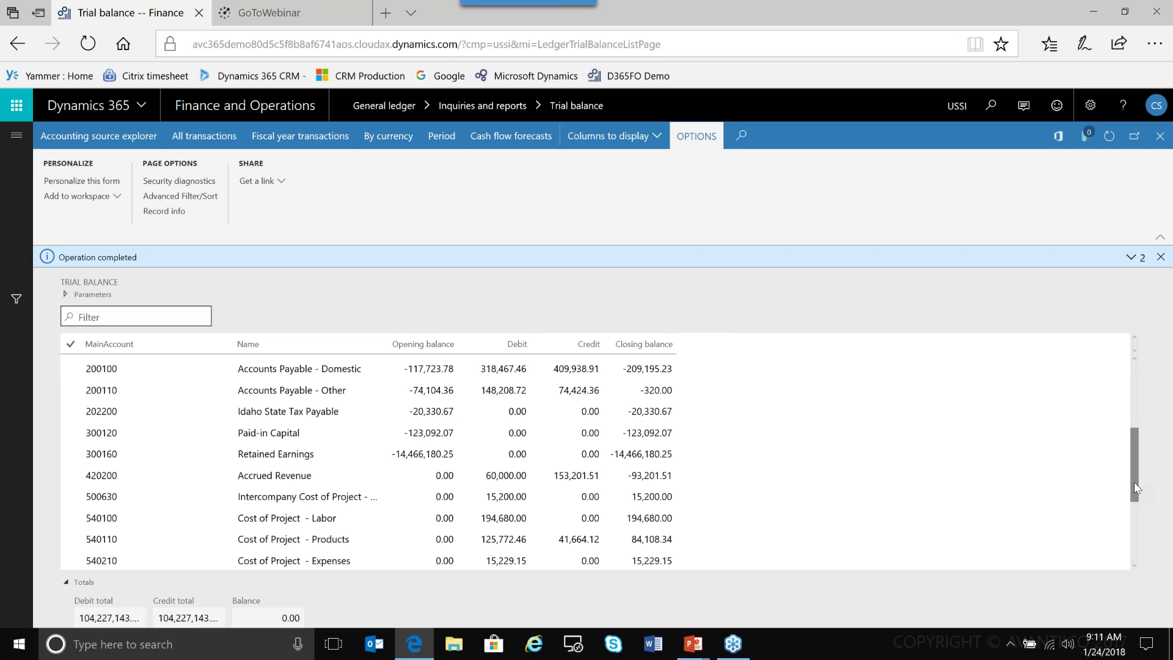
{"action": "left_click_drag", "start_coordinate": [1135, 488], "coordinate": [1135, 422]}
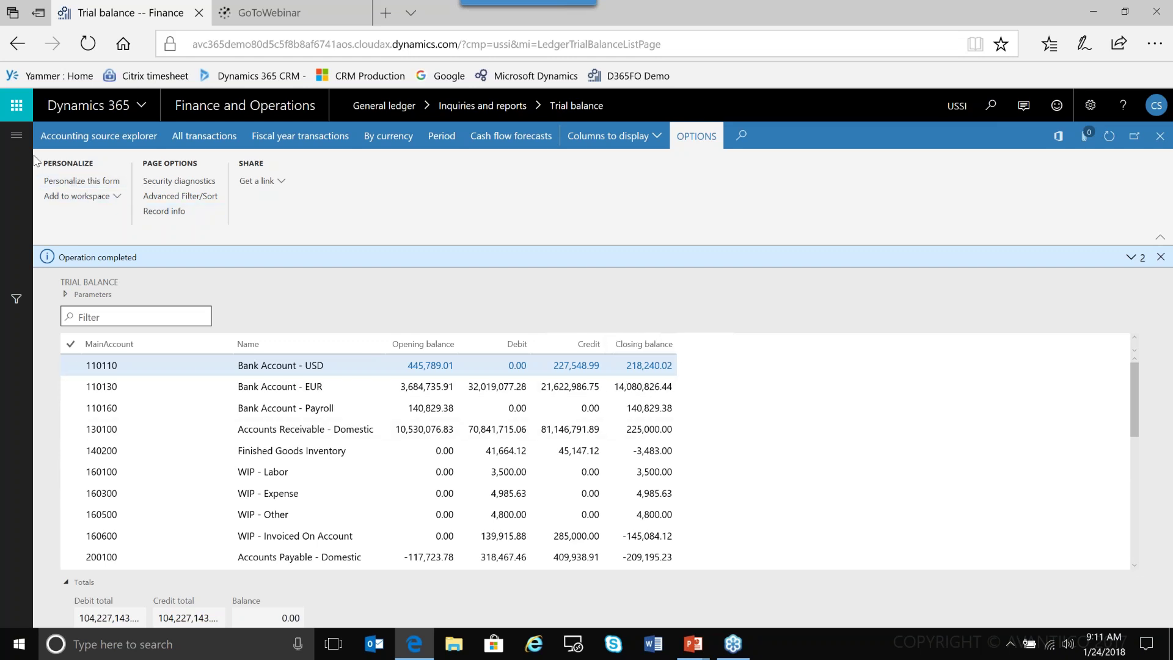
- Create a new Year end close group named US Companies using the Fiscal calendar
{"action": "left_click", "coordinate": [17, 135]}
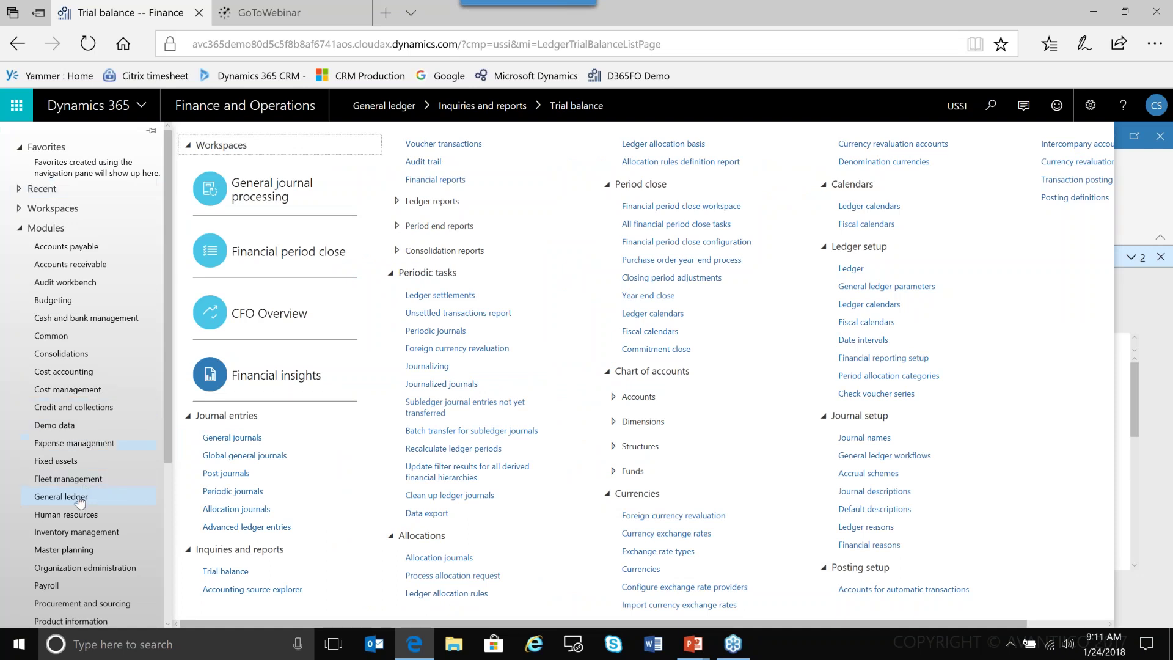
{"action": "left_click", "coordinate": [639, 296]}
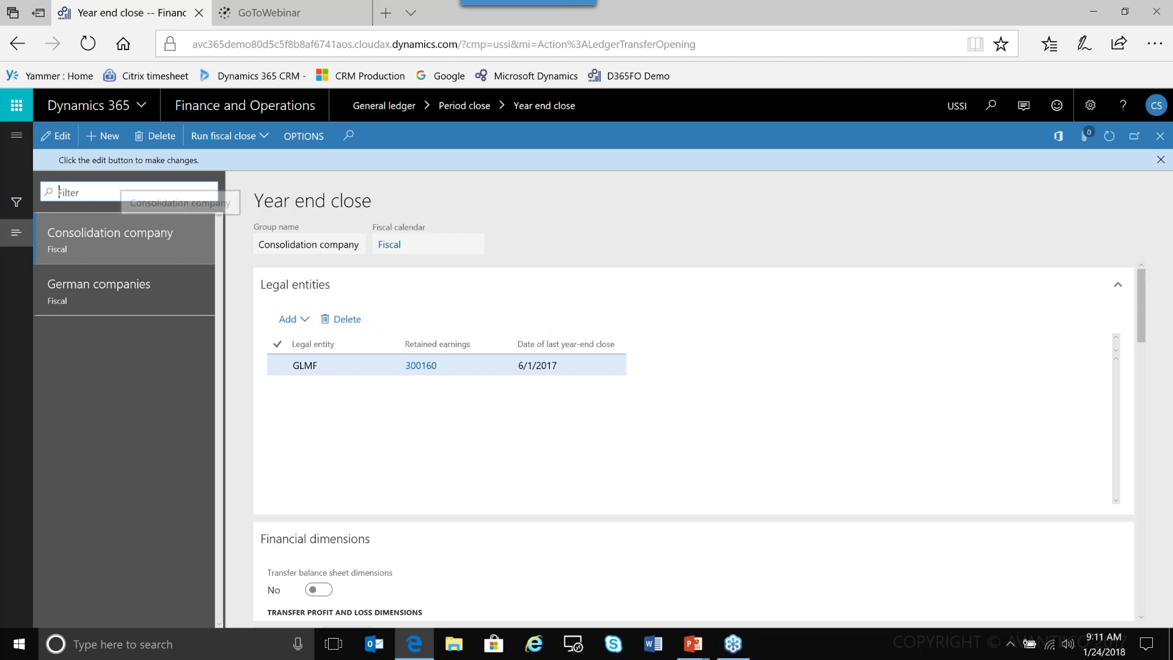
{"action": "left_click", "coordinate": [104, 140]}
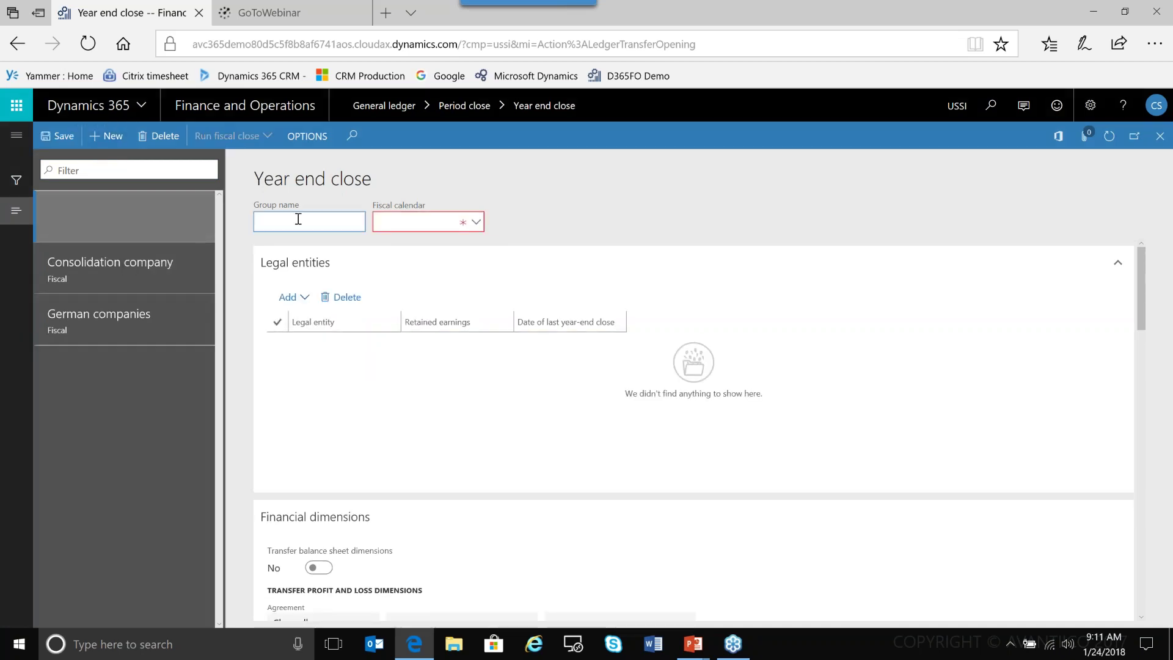
{"action": "type", "text": "us co"}
{"action": "key", "text": "BackSpace"}
{"action": "type", "text": "ompanies"}
{"action": "left_click", "coordinate": [476, 224]}
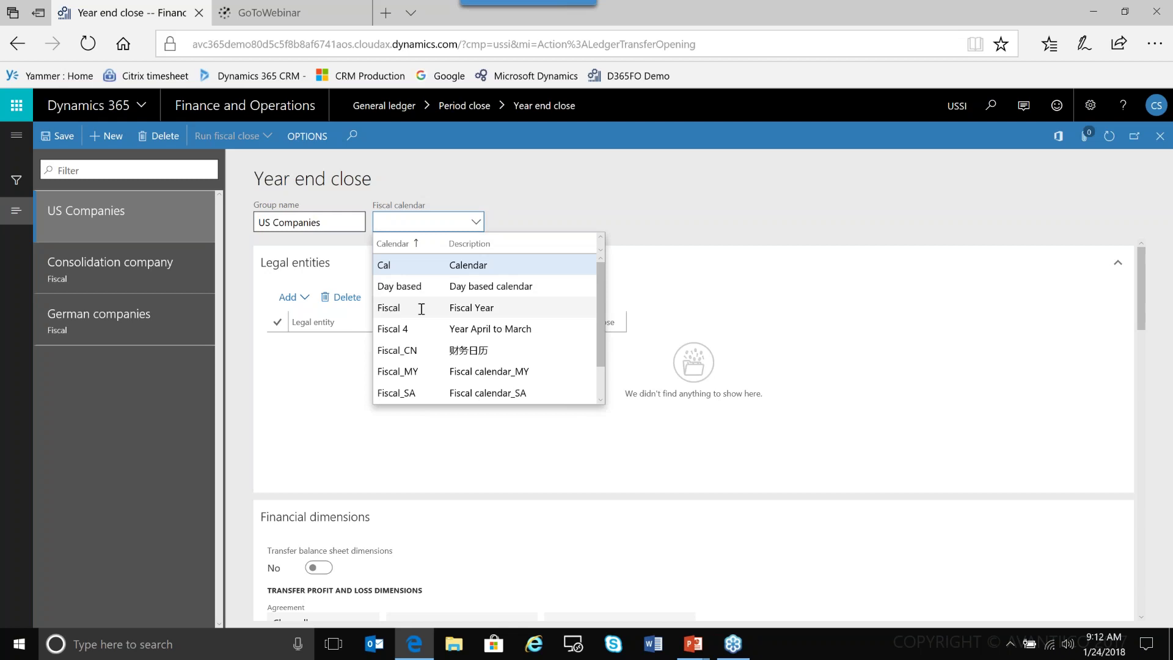
{"action": "left_click", "coordinate": [403, 307]}
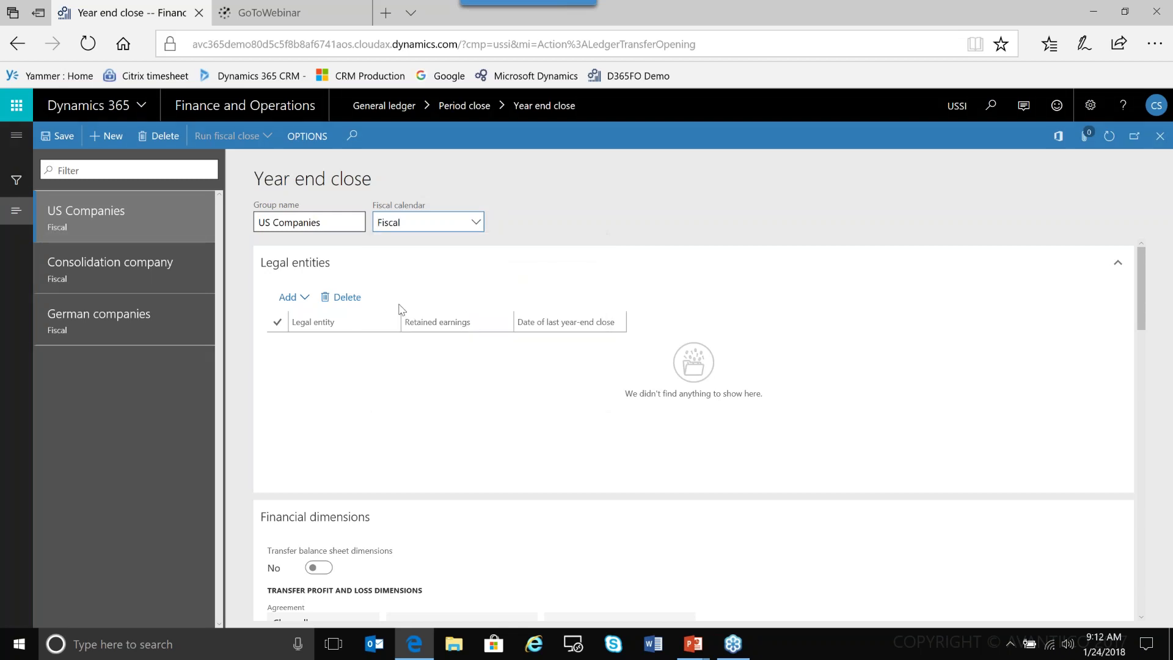
- Add the legal entities USMF and USSI to the US Companies group
{"action": "left_click", "coordinate": [290, 297]}
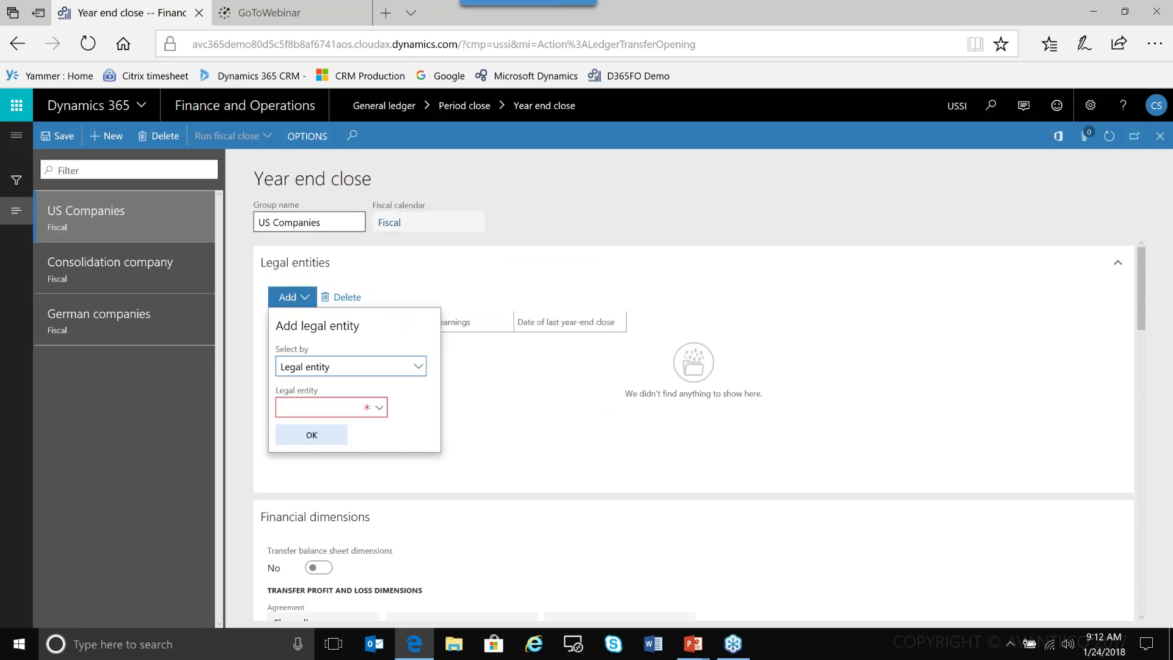
{"action": "left_click", "coordinate": [380, 407]}
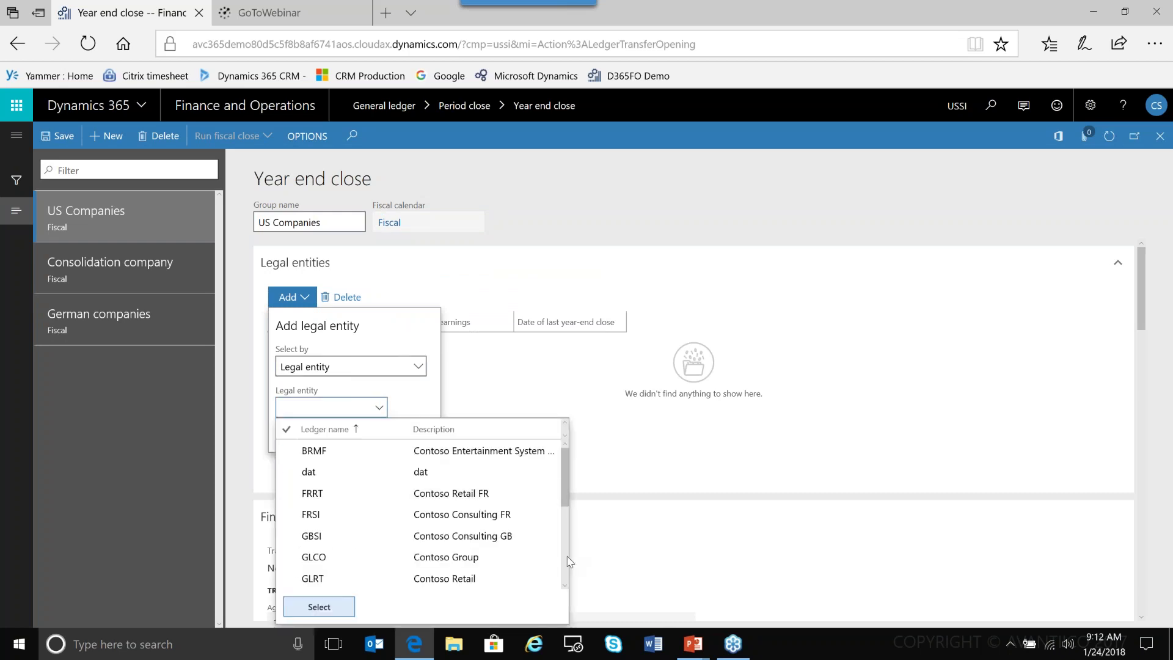
{"action": "left_click", "coordinate": [568, 561]}
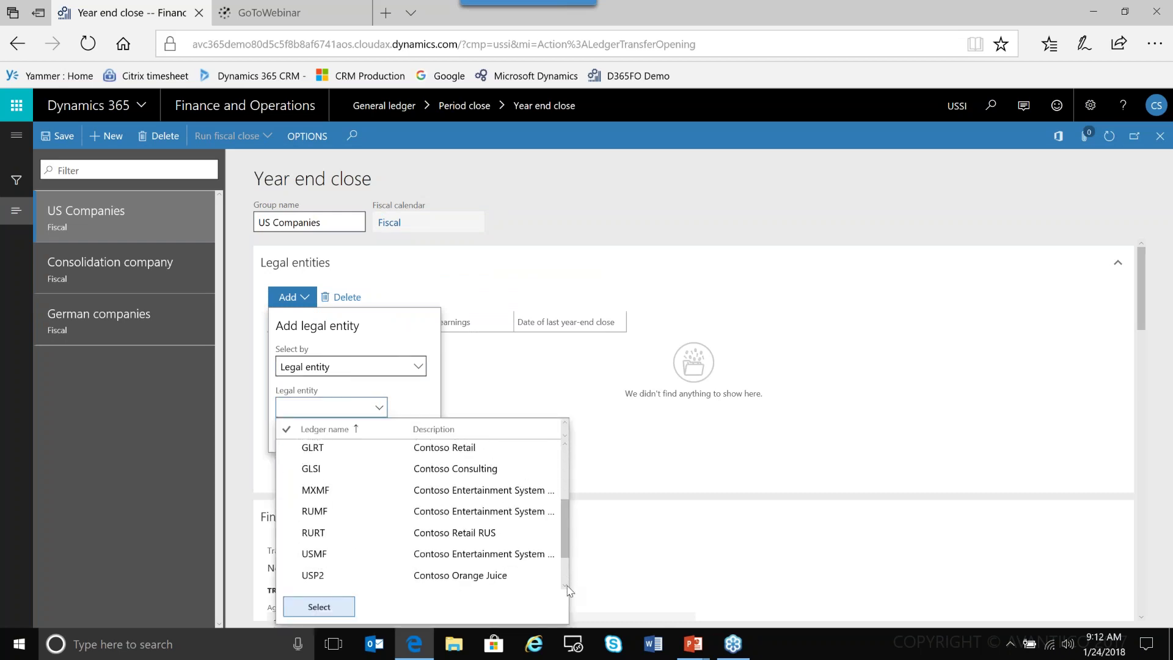
{"action": "scroll", "coordinate": [568, 590], "scroll_direction": "down", "scroll_amount": 3}
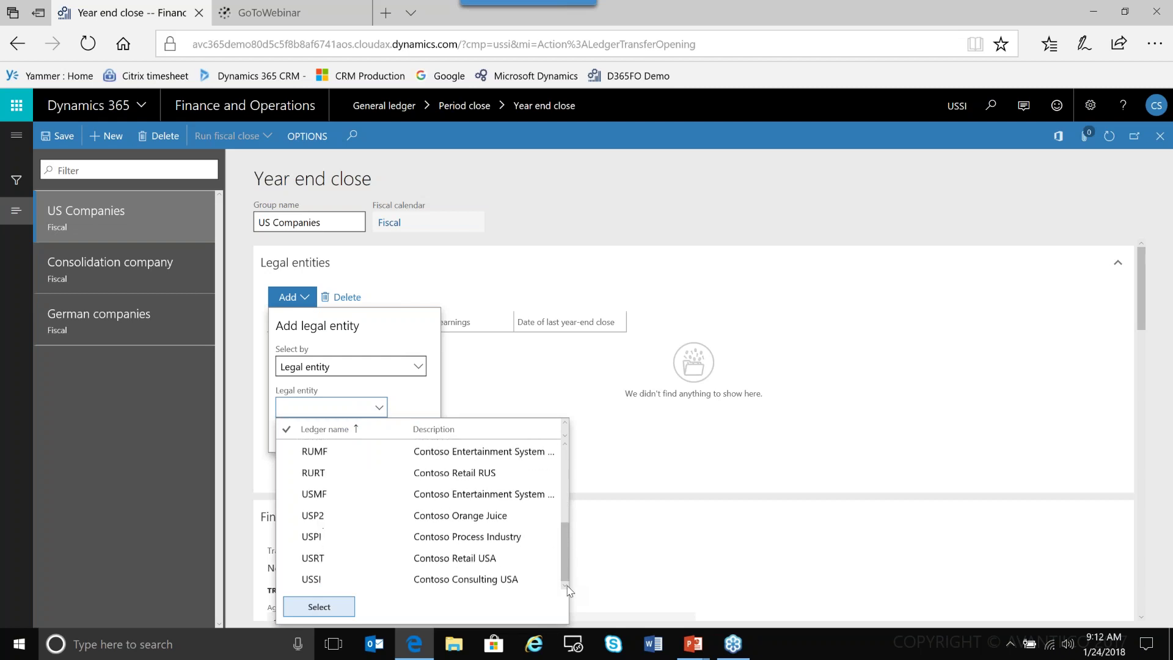
{"action": "left_click", "coordinate": [310, 579]}
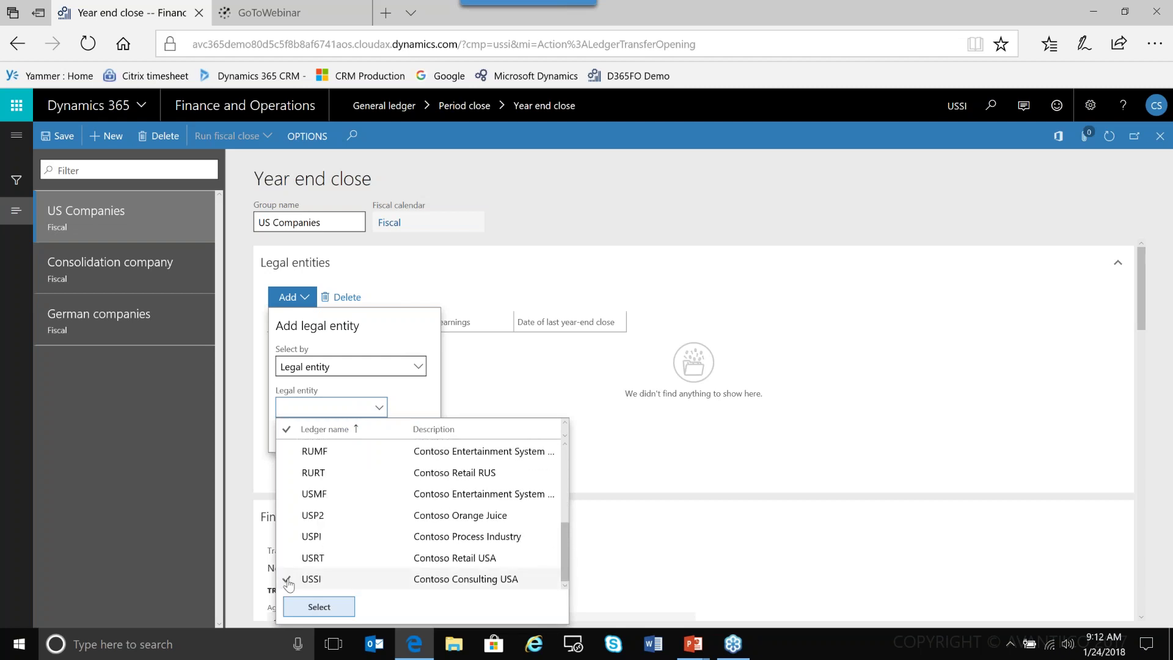
{"action": "left_click", "coordinate": [287, 579]}
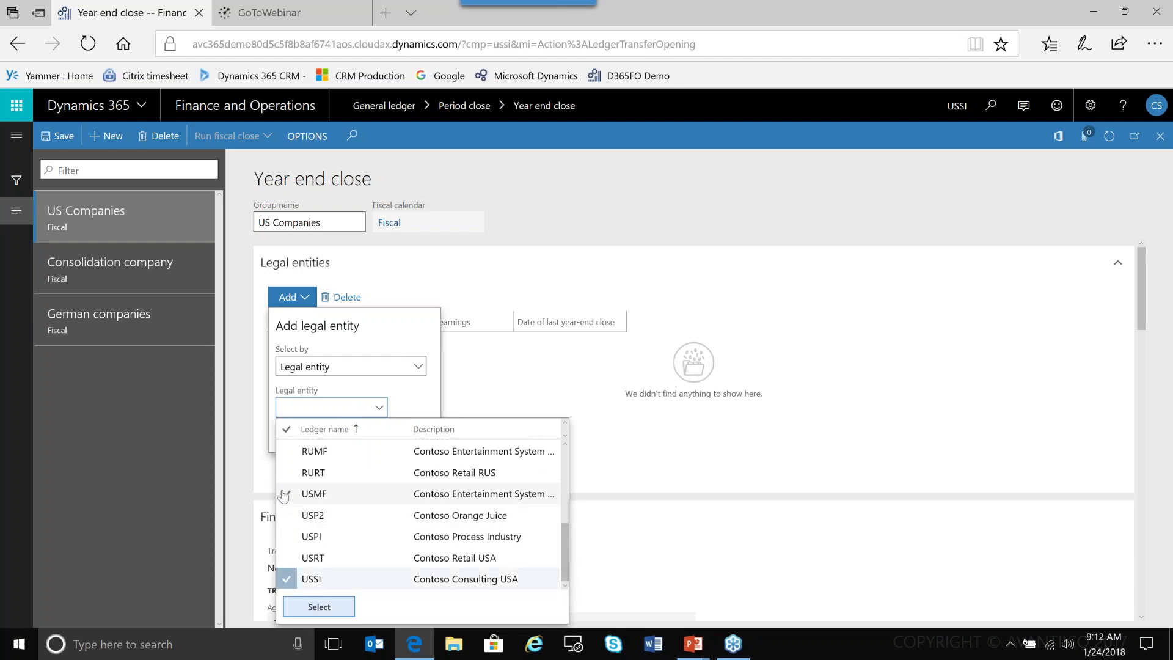
{"action": "left_click", "coordinate": [287, 495]}
{"action": "left_click", "coordinate": [319, 607]}
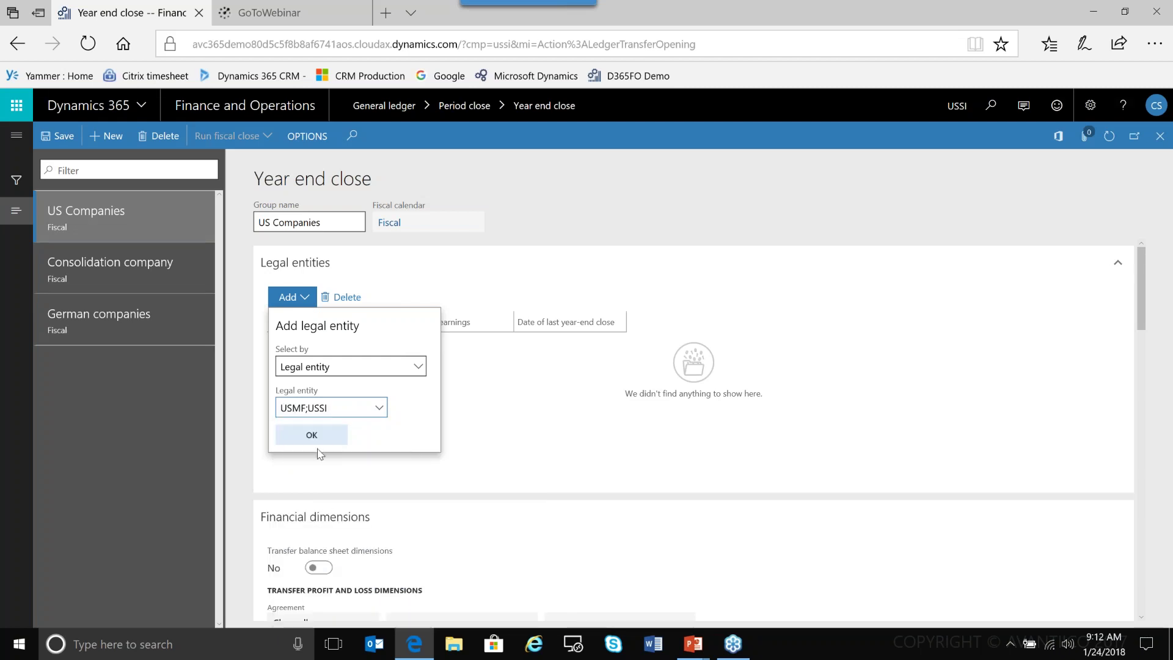
{"action": "left_click", "coordinate": [311, 434]}
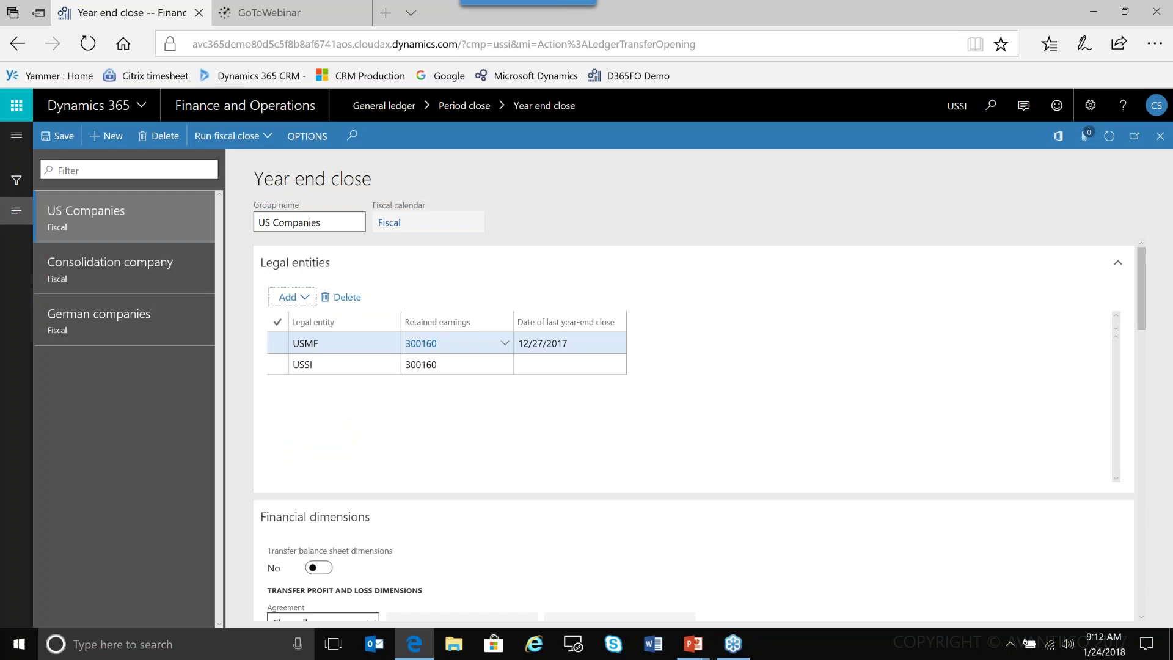
- Compare the retained earnings accounts and last year-end close dates of USMF and USSI
{"action": "left_click", "coordinate": [548, 365]}
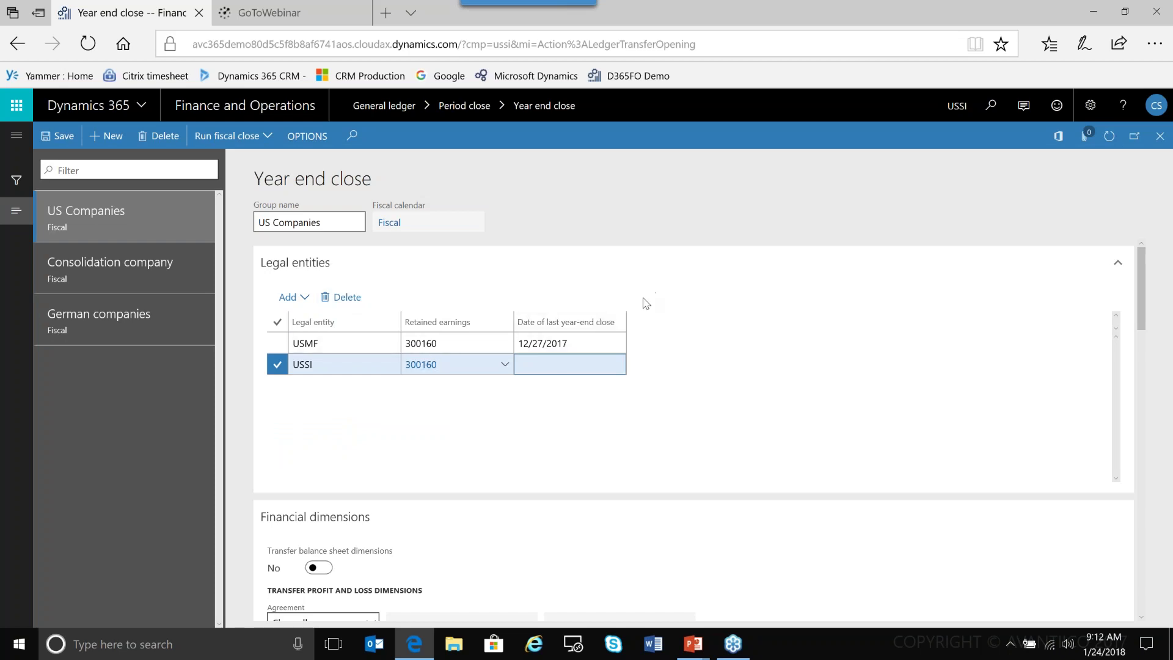
{"action": "left_click", "coordinate": [575, 343]}
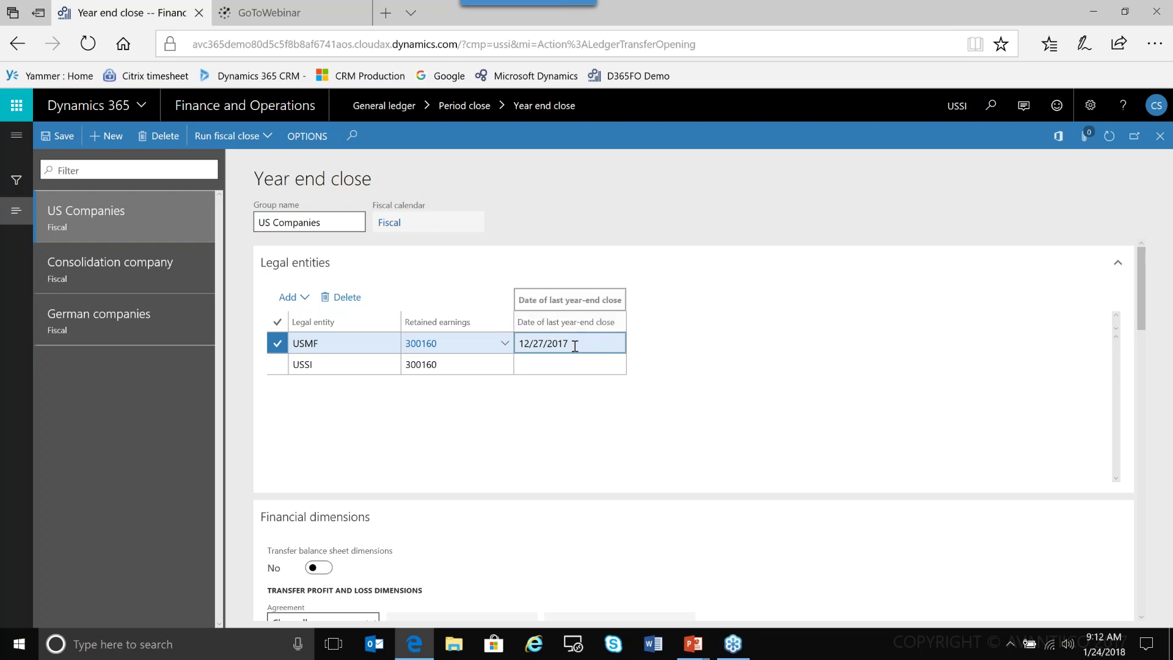
{"action": "left_click", "coordinate": [548, 362]}
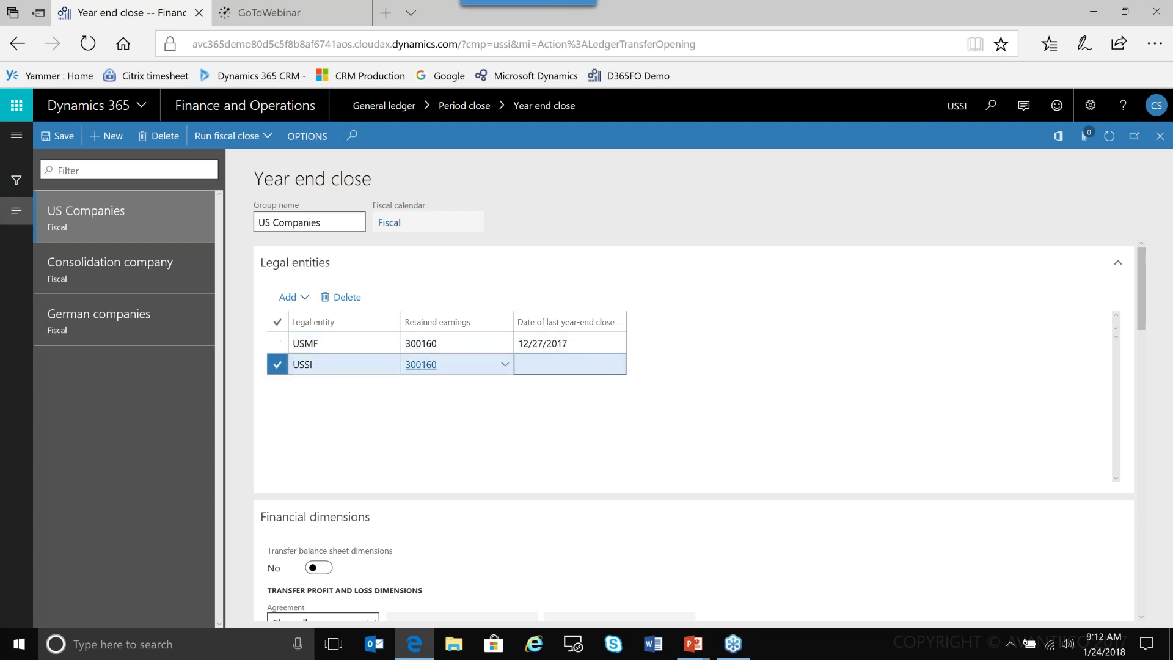
{"action": "left_click_drag", "start_coordinate": [340, 369], "coordinate": [342, 338]}
- Set the Department profit and loss dimension to Close single with the value 023 Operations
{"action": "left_click_drag", "start_coordinate": [1139, 306], "coordinate": [1138, 329]}
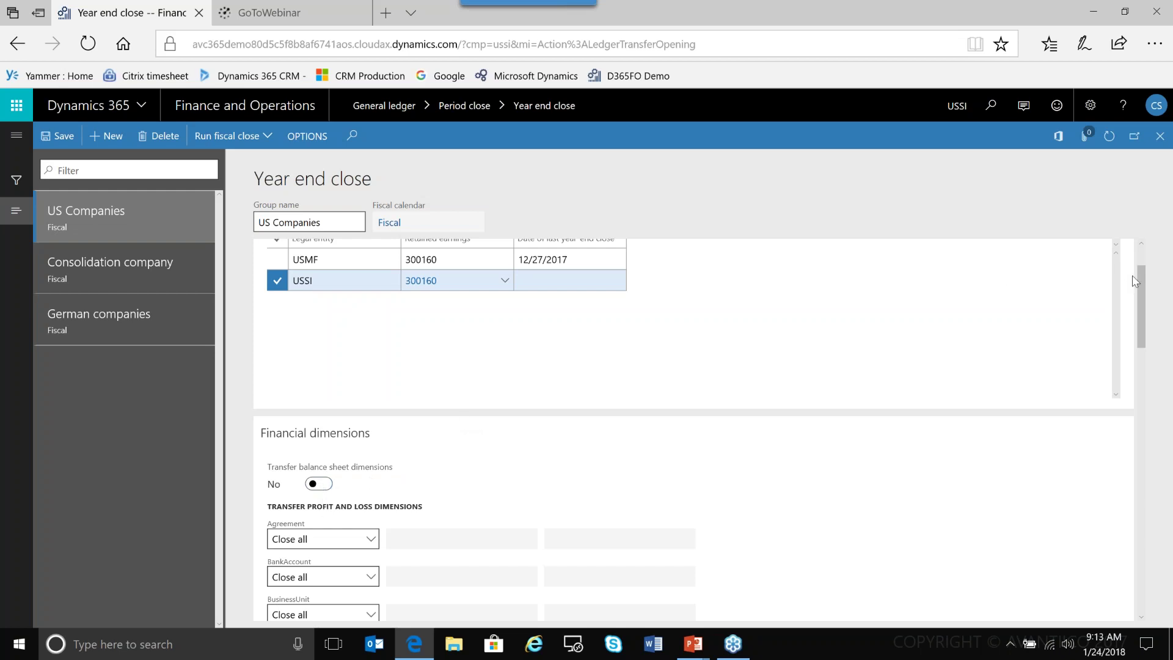
{"action": "left_click_drag", "start_coordinate": [1144, 290], "coordinate": [1144, 305]}
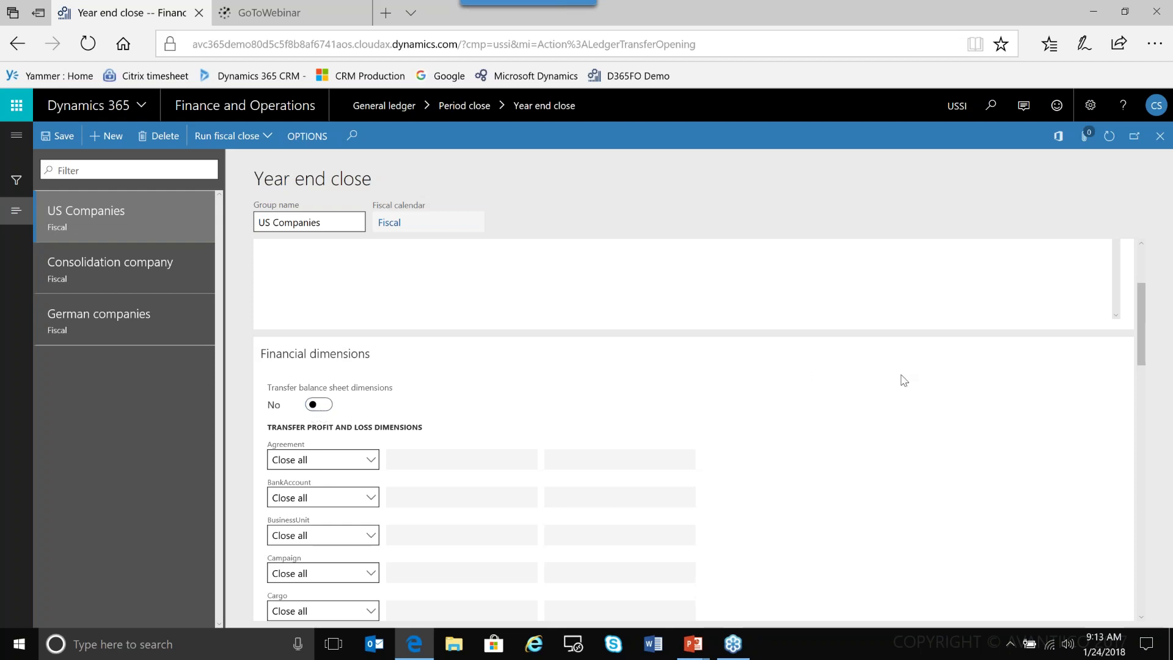
{"action": "left_click_drag", "start_coordinate": [1145, 308], "coordinate": [1146, 321]}
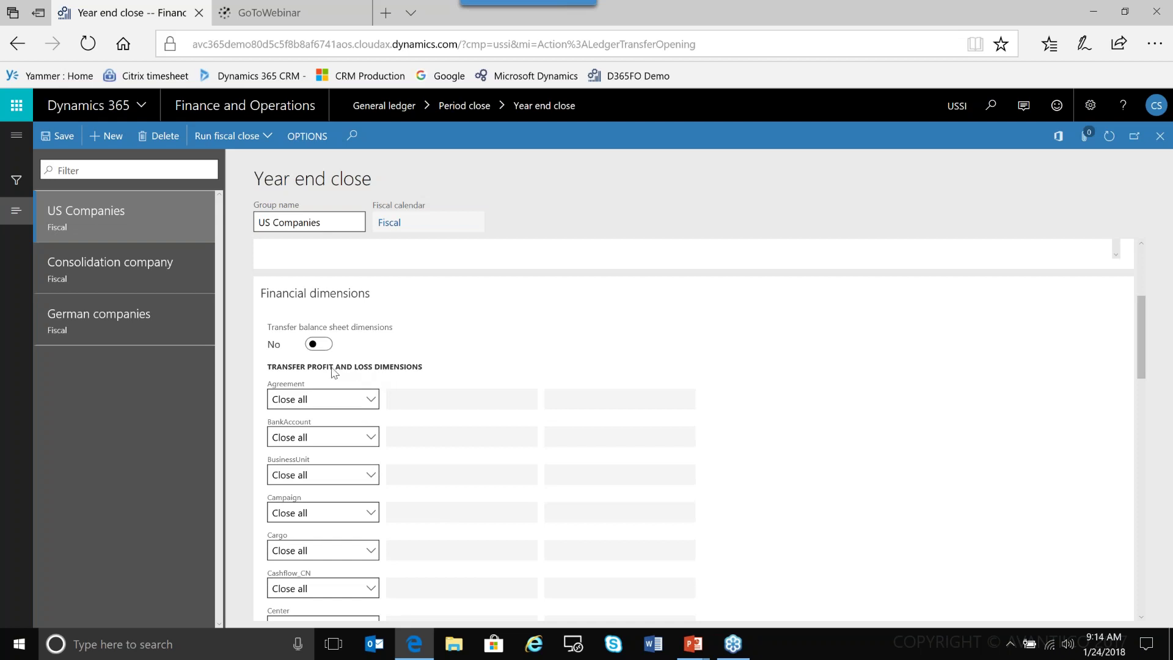
{"action": "left_click_drag", "start_coordinate": [1140, 347], "coordinate": [1155, 443]}
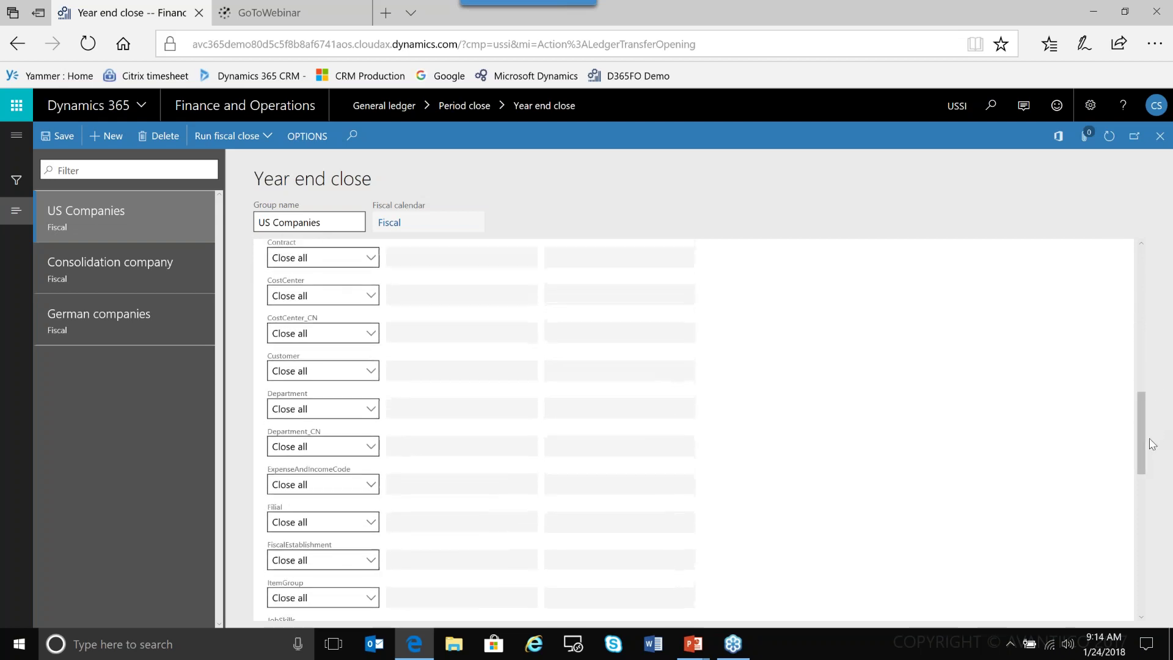
{"action": "left_click", "coordinate": [336, 407]}
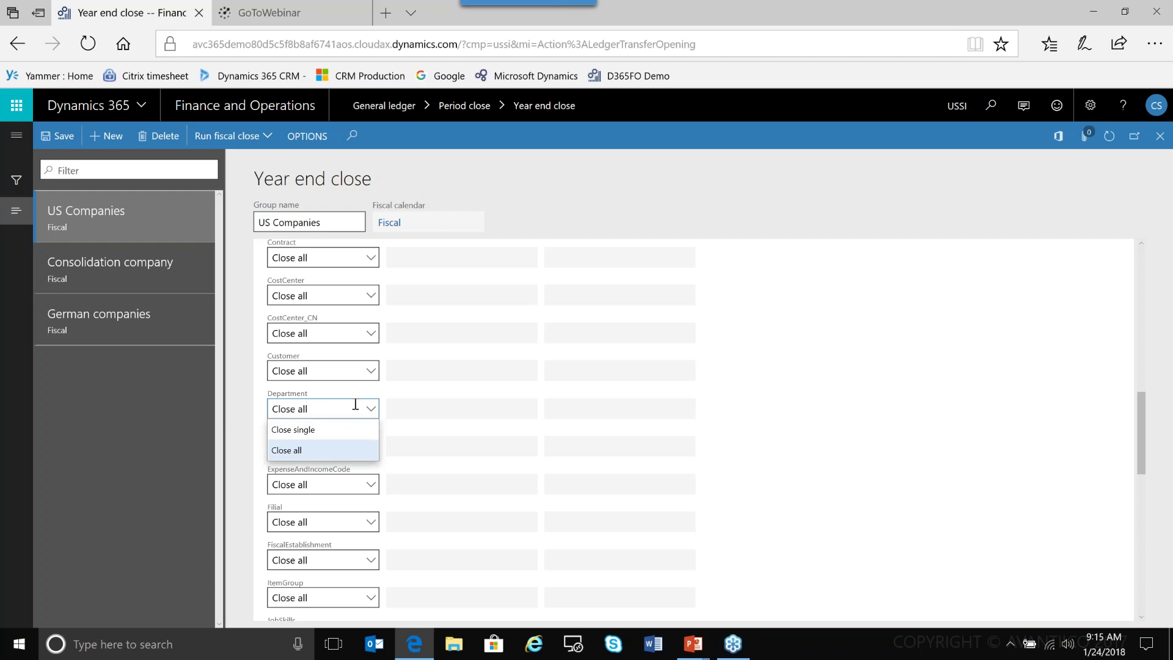
{"action": "left_click", "coordinate": [307, 431]}
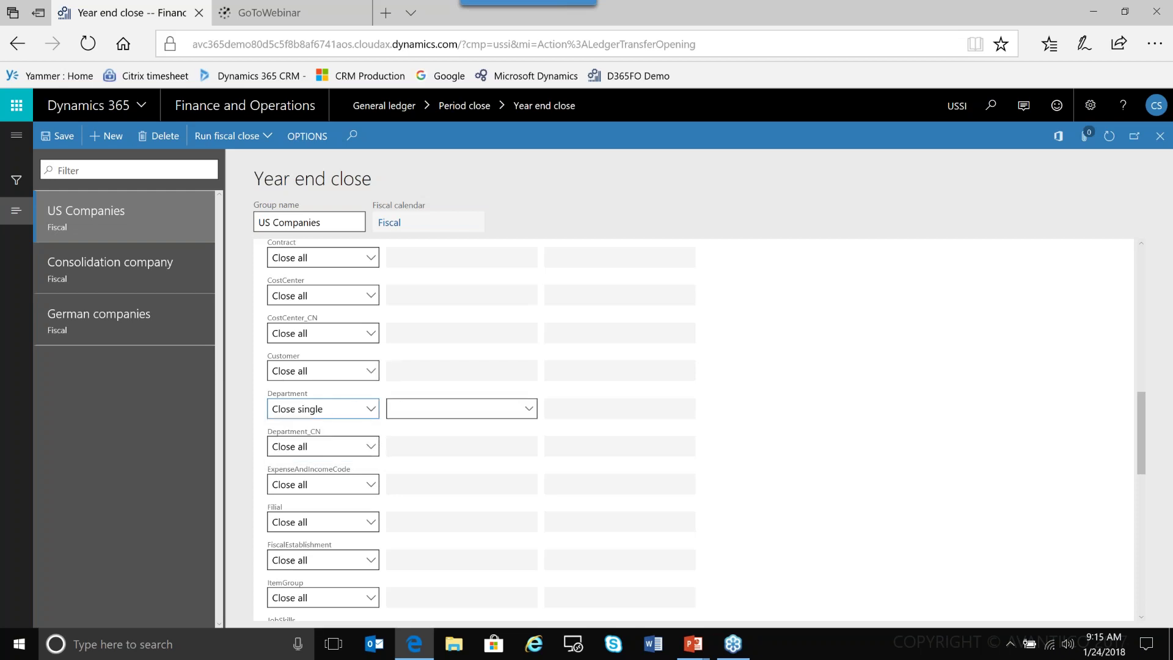
{"action": "left_click", "coordinate": [529, 410]}
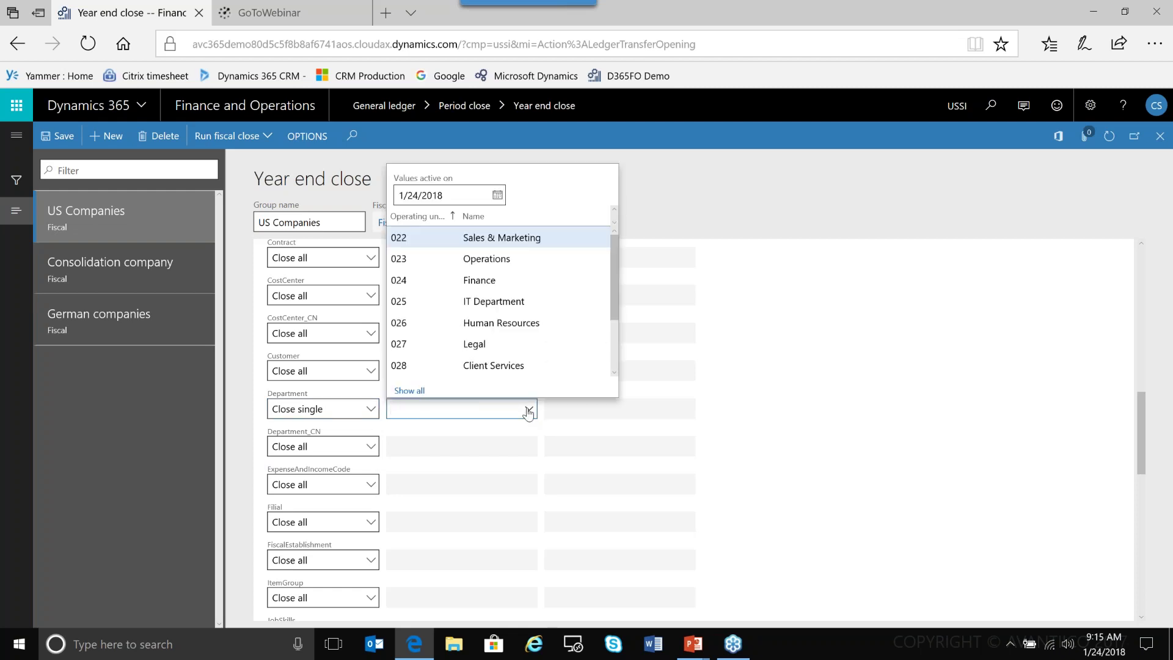
{"action": "left_click", "coordinate": [407, 260]}
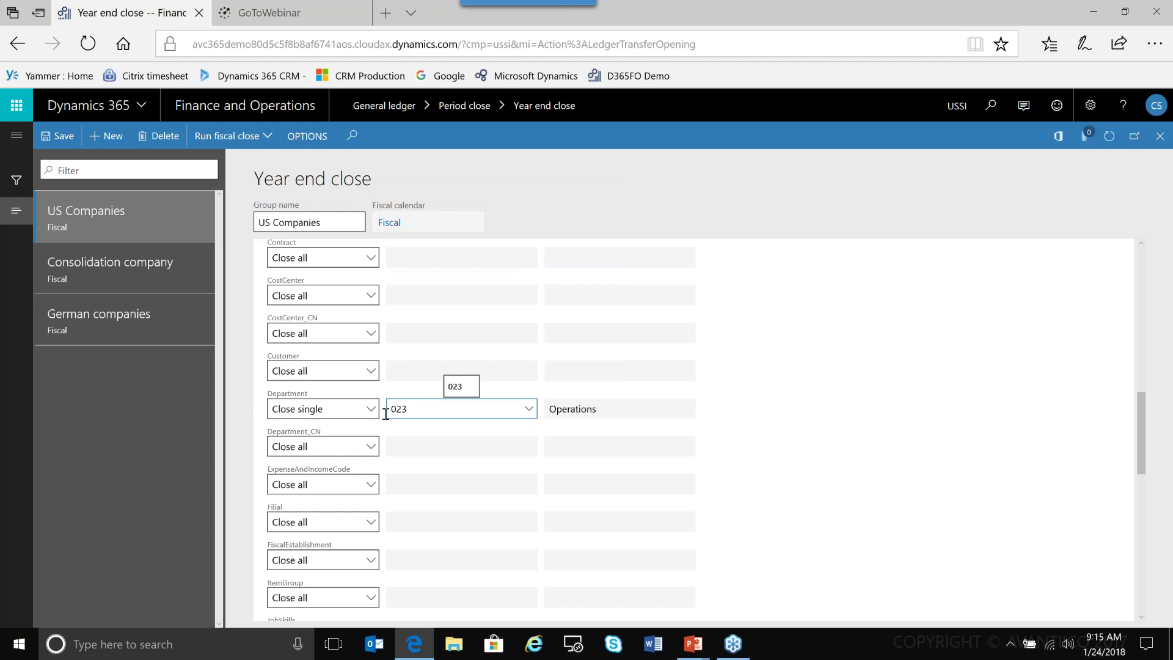
{"action": "left_click", "coordinate": [747, 428]}
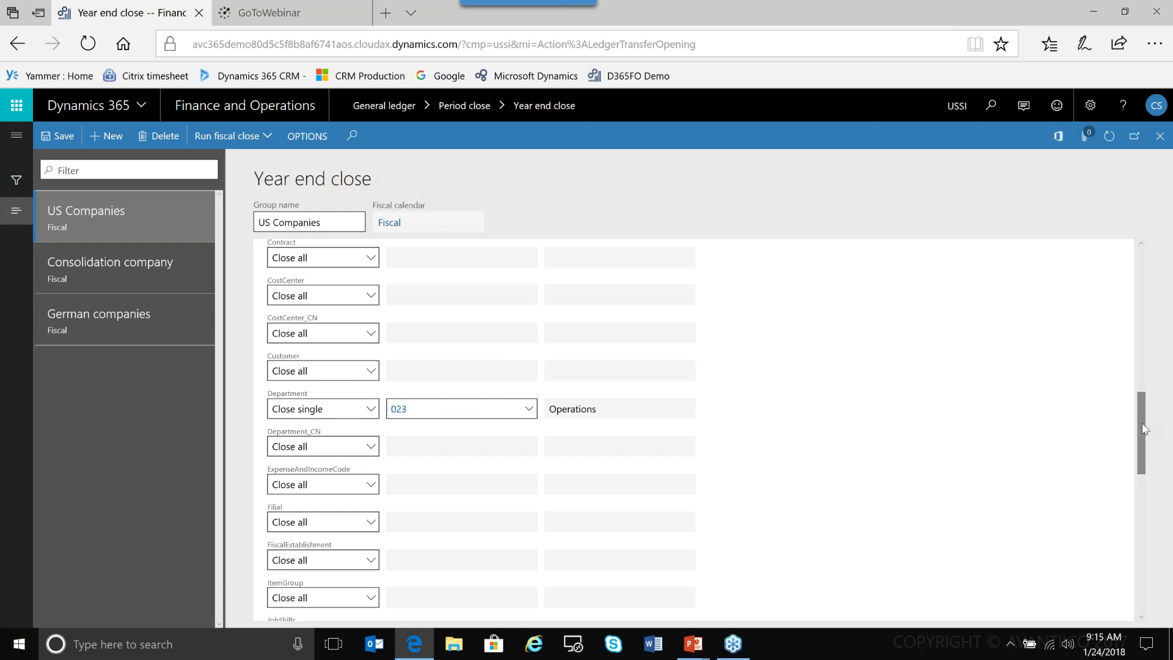
- Start Run fiscal close for the USSI legal entity only
{"action": "left_click_drag", "start_coordinate": [1144, 428], "coordinate": [1154, 257]}
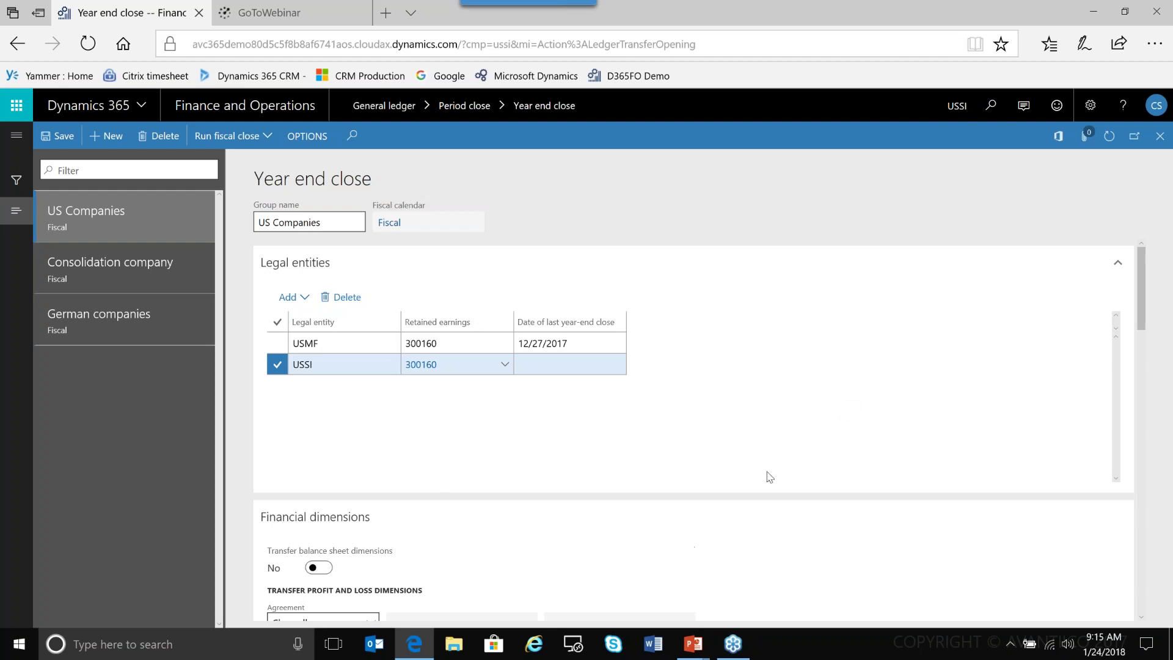
{"action": "mouse_move", "coordinate": [1140, 287]}
{"action": "left_mouse_down"}
{"action": "mouse_move", "coordinate": [1141, 298]}
{"action": "mouse_move", "coordinate": [1144, 272]}
{"action": "left_mouse_up"}
{"action": "left_click", "coordinate": [244, 138]}
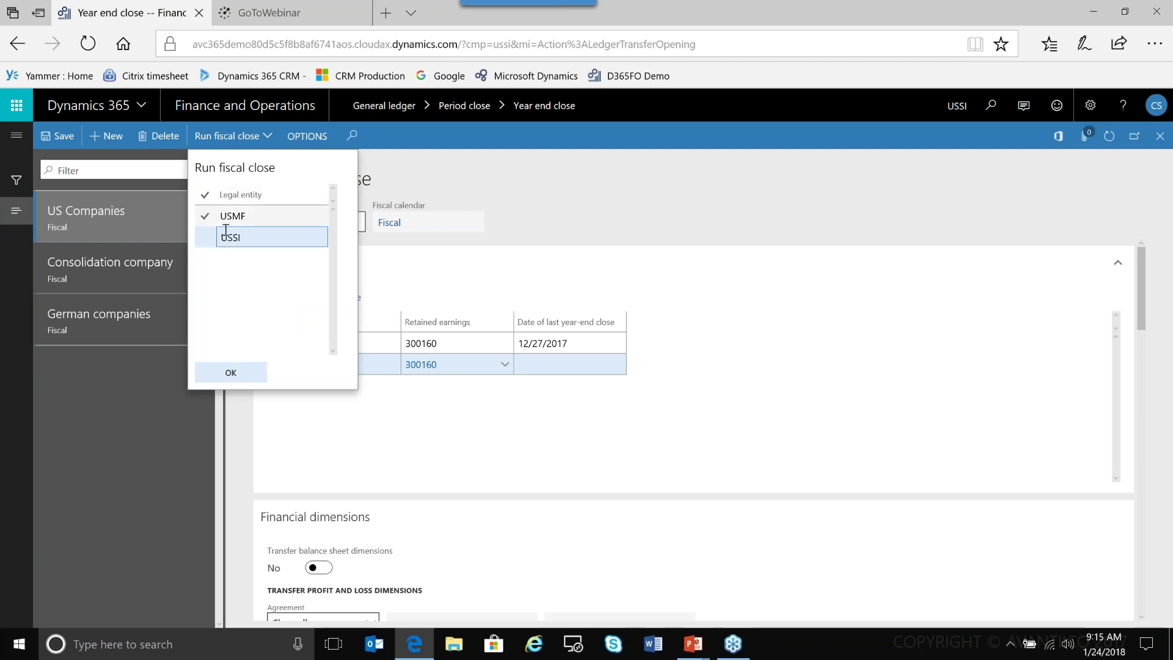
{"action": "left_click", "coordinate": [203, 240]}
{"action": "left_click", "coordinate": [205, 241]}
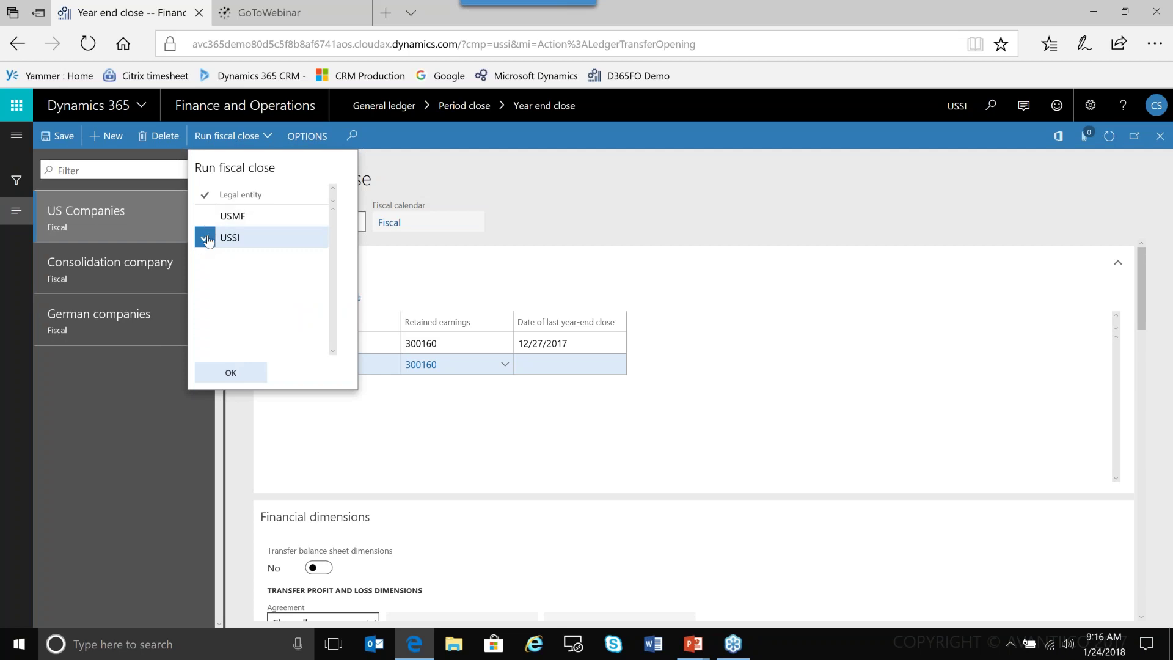
{"action": "left_click", "coordinate": [243, 378]}
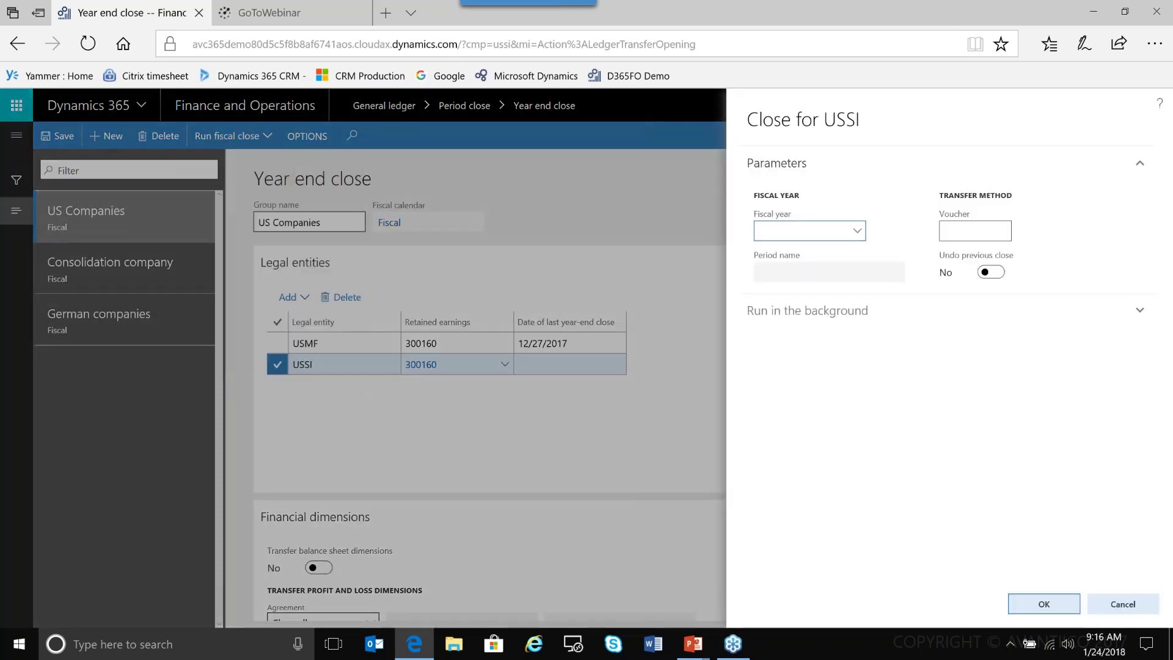
- Set the close parameters to fiscal year 2017 and voucher YE2017-01
{"action": "left_click", "coordinate": [857, 234]}
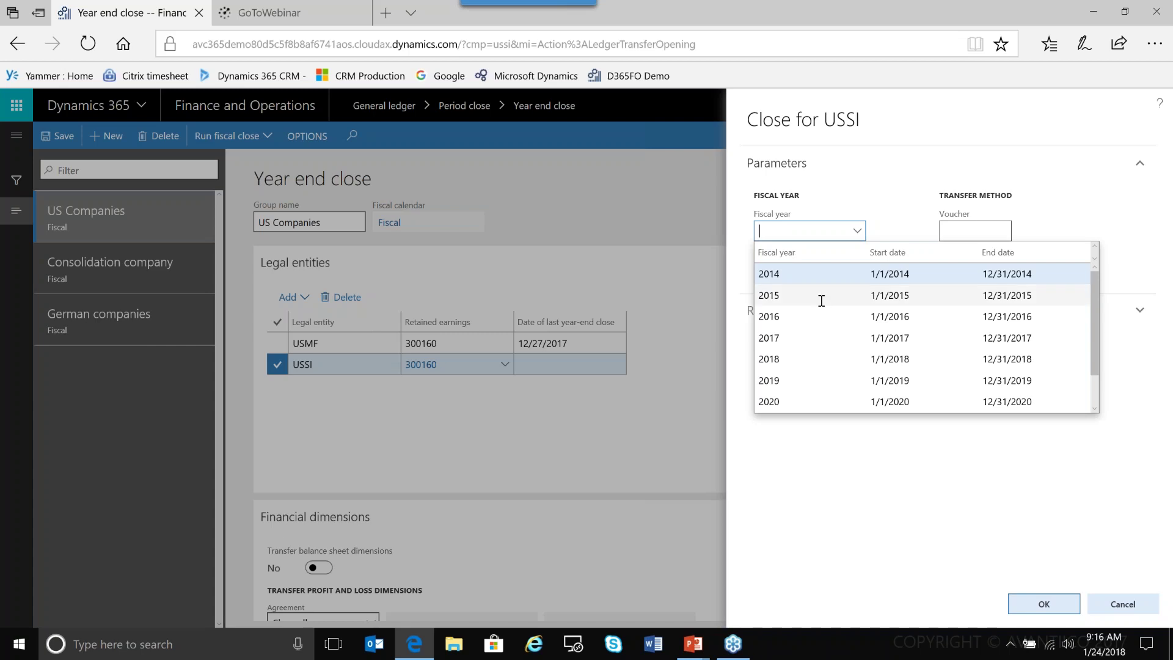
{"action": "left_click", "coordinate": [991, 339]}
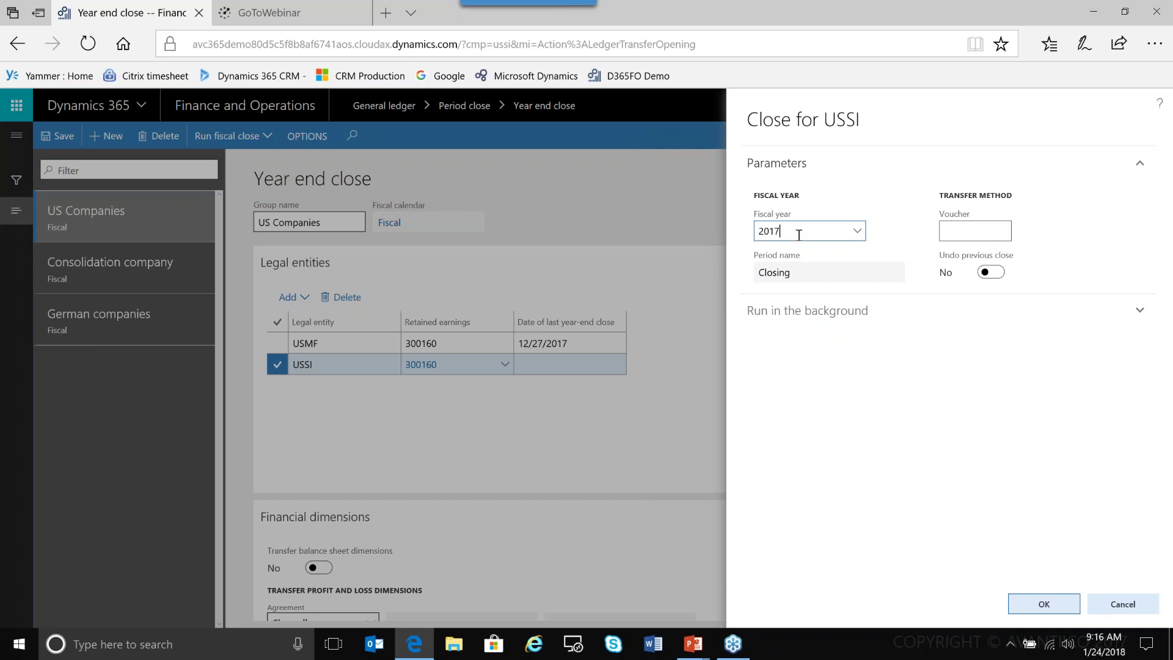
{"action": "left_click", "coordinate": [960, 226]}
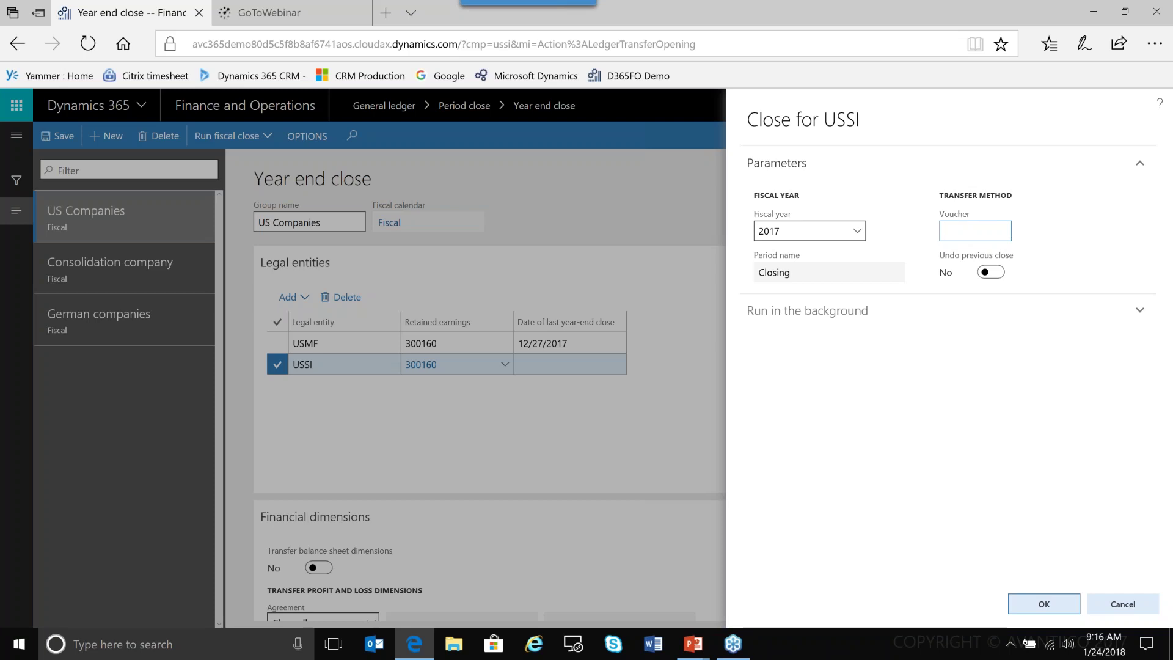
{"action": "type", "text": "YE201"}
{"action": "type", "text": "7-01"}
- Review the background run settings and submit the USSI fiscal close with batch processing
{"action": "left_click", "coordinate": [1142, 317]}
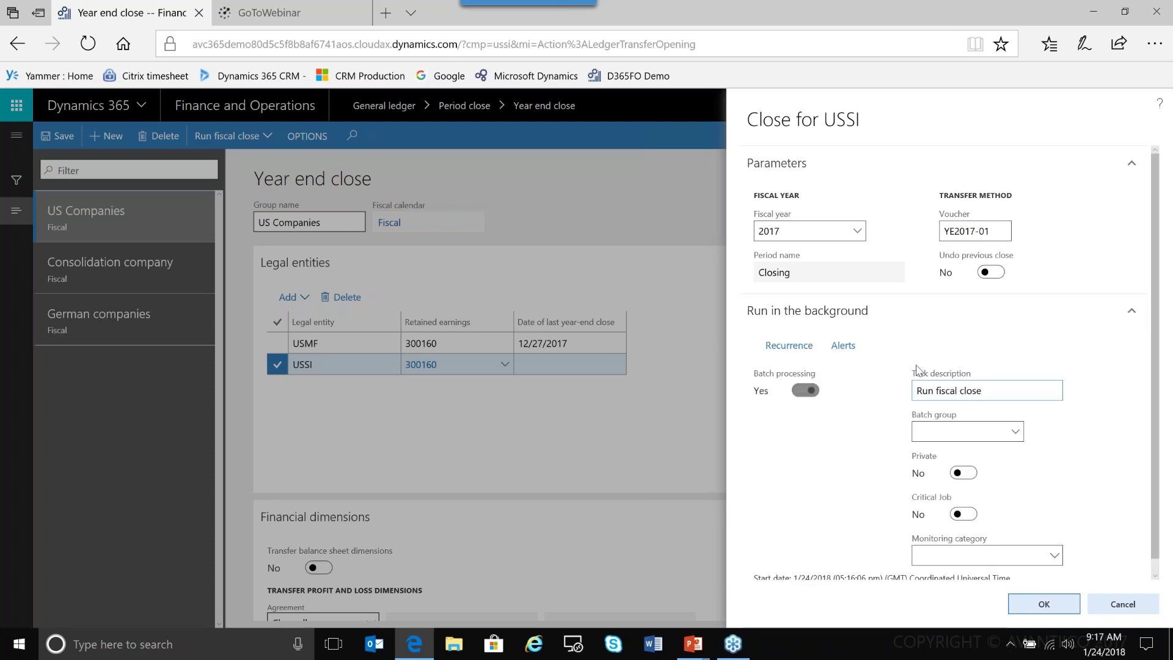
{"action": "left_click", "coordinate": [806, 392]}
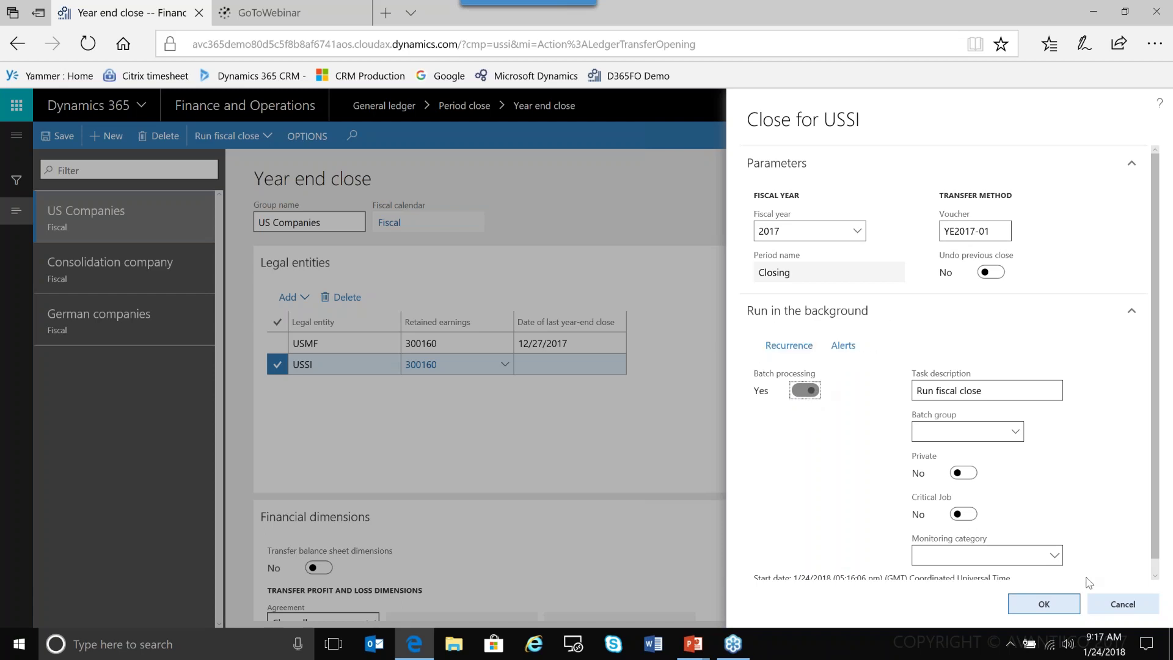
{"action": "left_click", "coordinate": [1046, 605]}
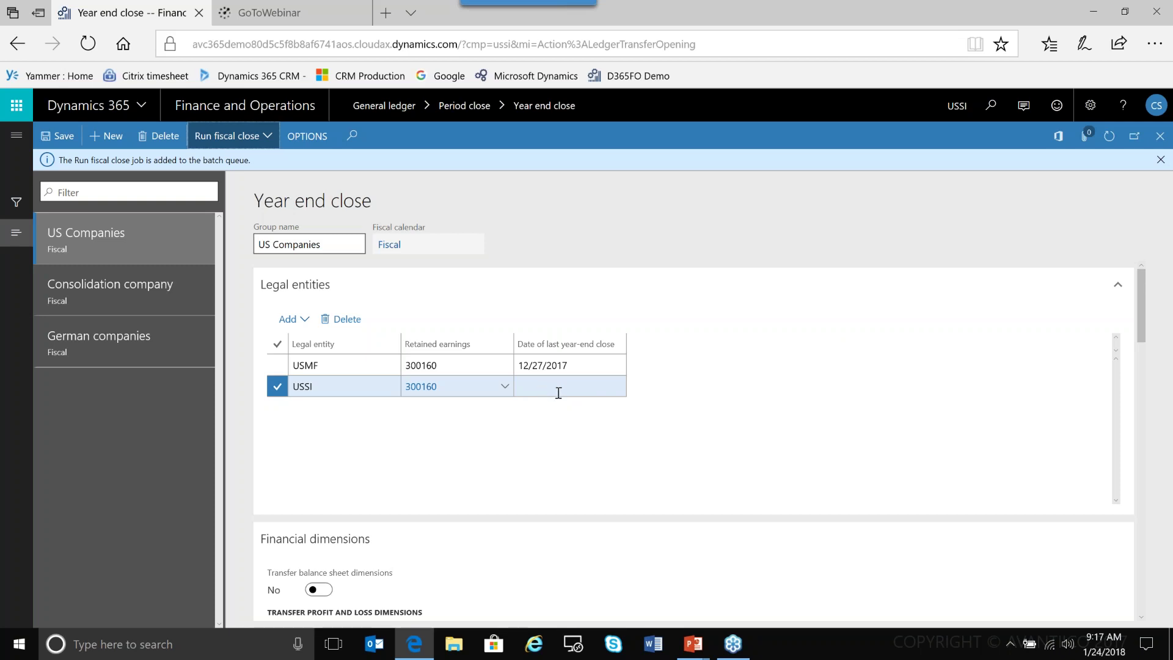
- Dismiss the notification and refresh the Year end close page to check USSI's date of last year-end close
{"action": "left_click", "coordinate": [1155, 162]}
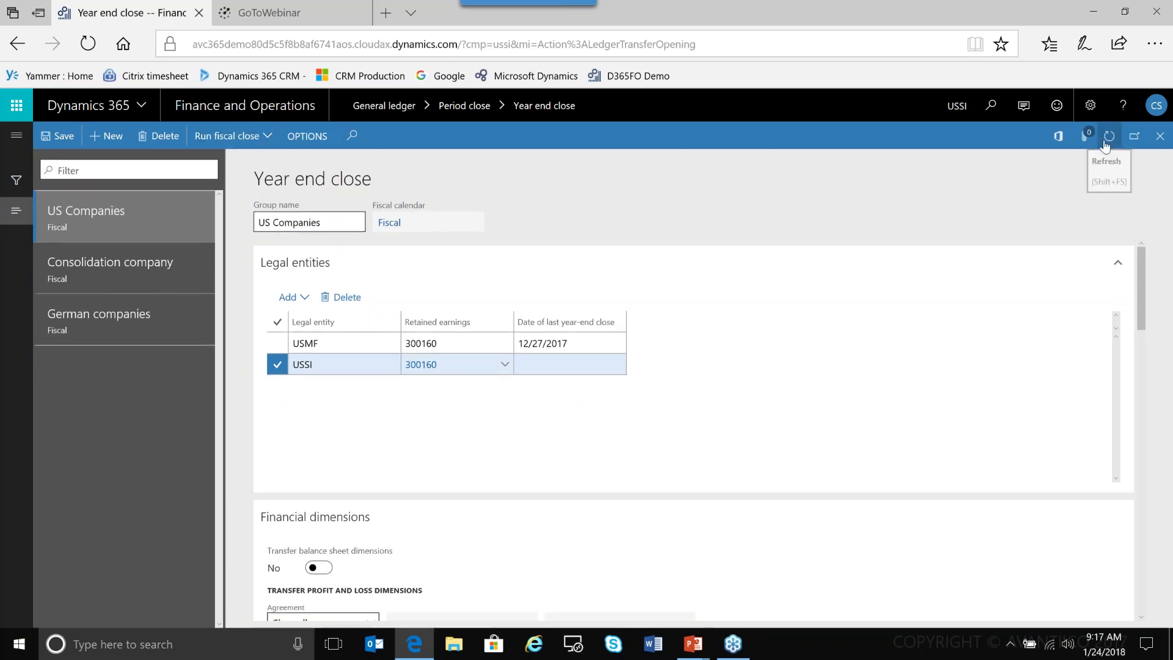
{"action": "left_click", "coordinate": [1109, 136]}
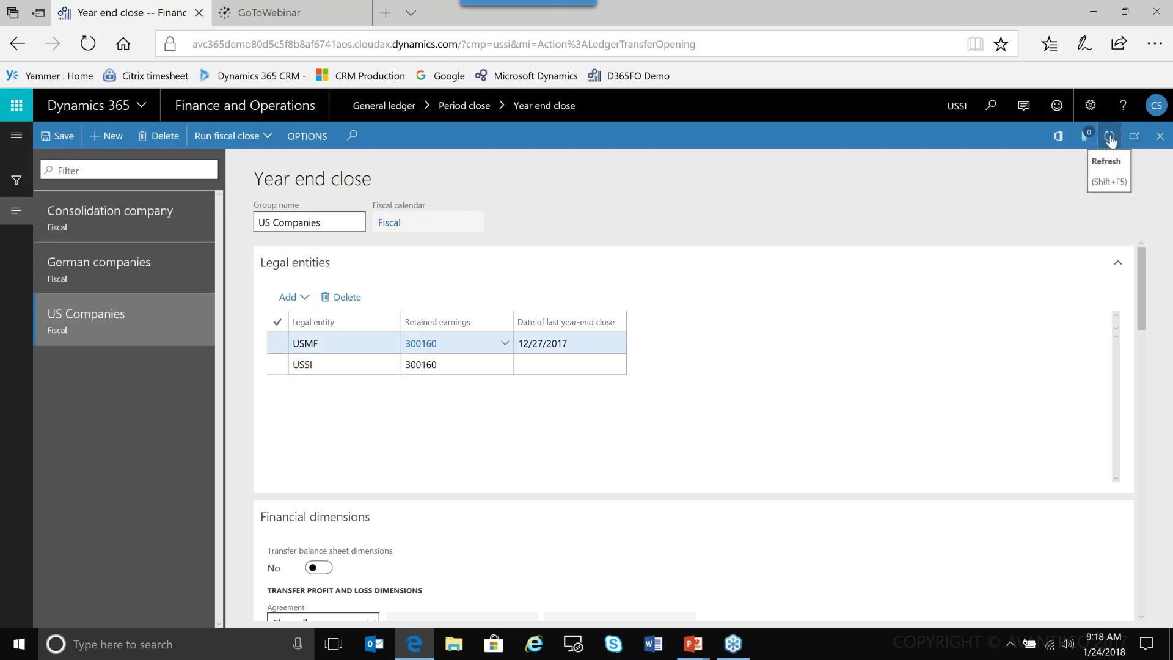
{"action": "left_click", "coordinate": [620, 367]}
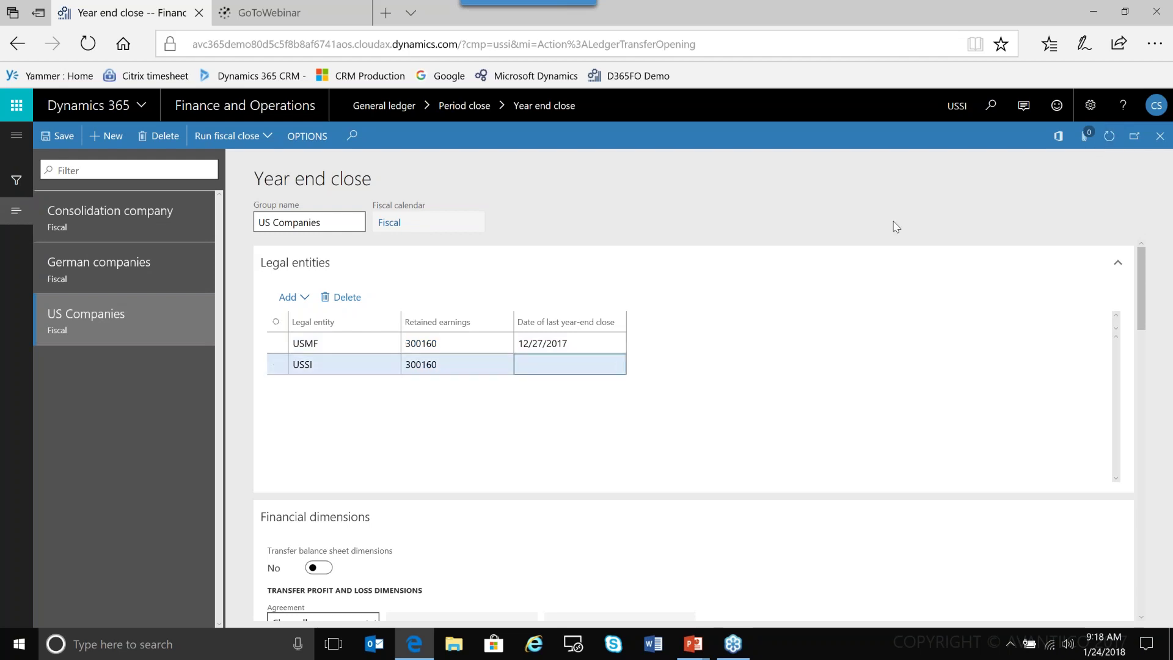
{"action": "left_click", "coordinate": [1109, 139]}
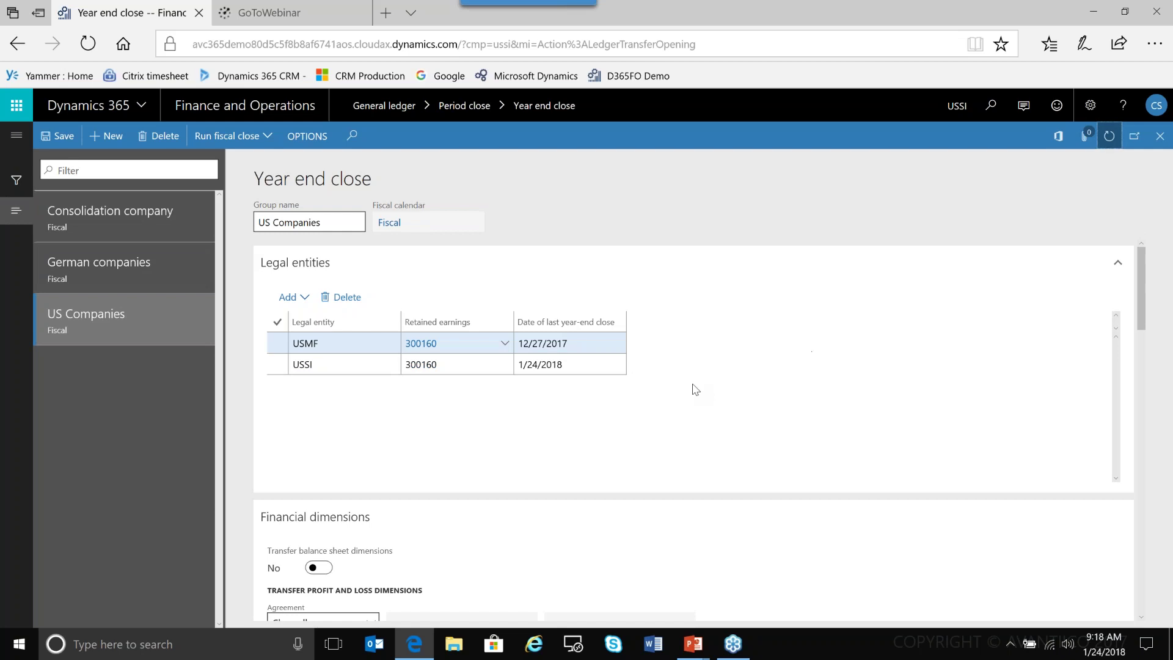
{"action": "left_click", "coordinate": [604, 364]}
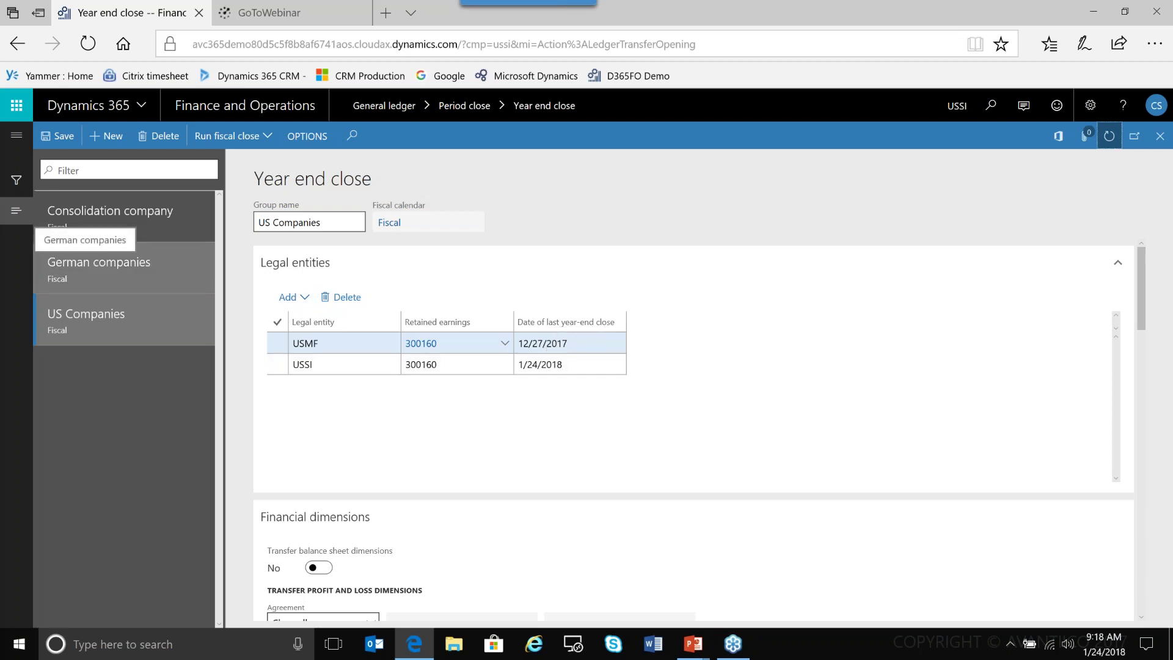
- Open the USSI trial balance, set the date interval to CY, and calculate the balances by main account
{"action": "left_click", "coordinate": [17, 140]}
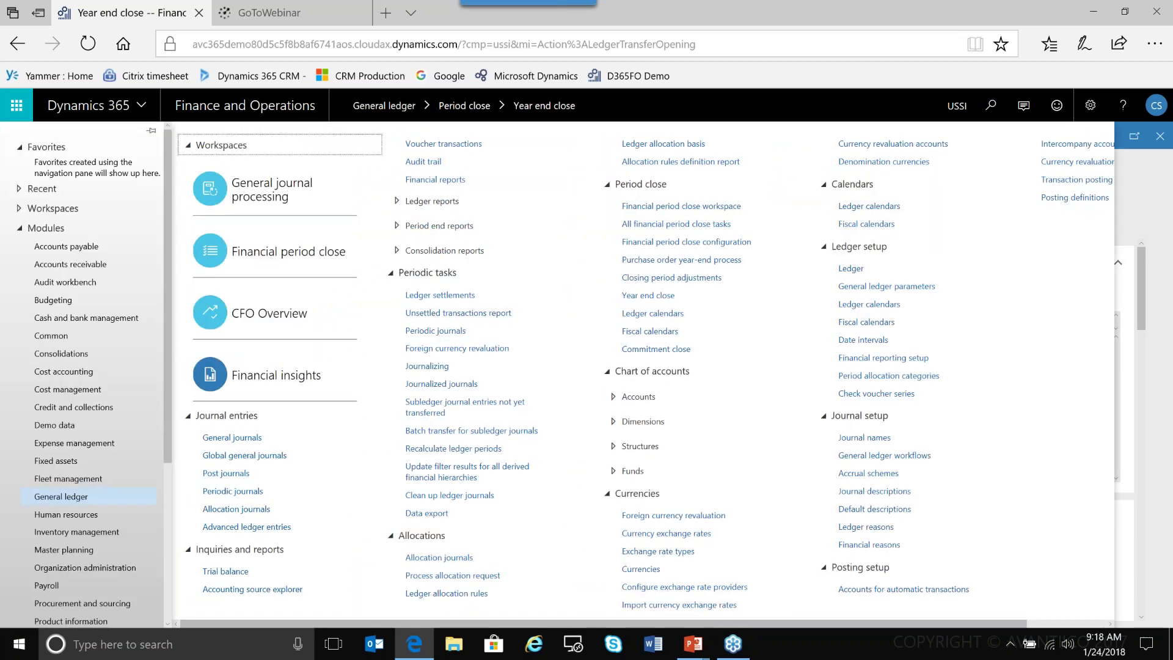
{"action": "left_click", "coordinate": [226, 571]}
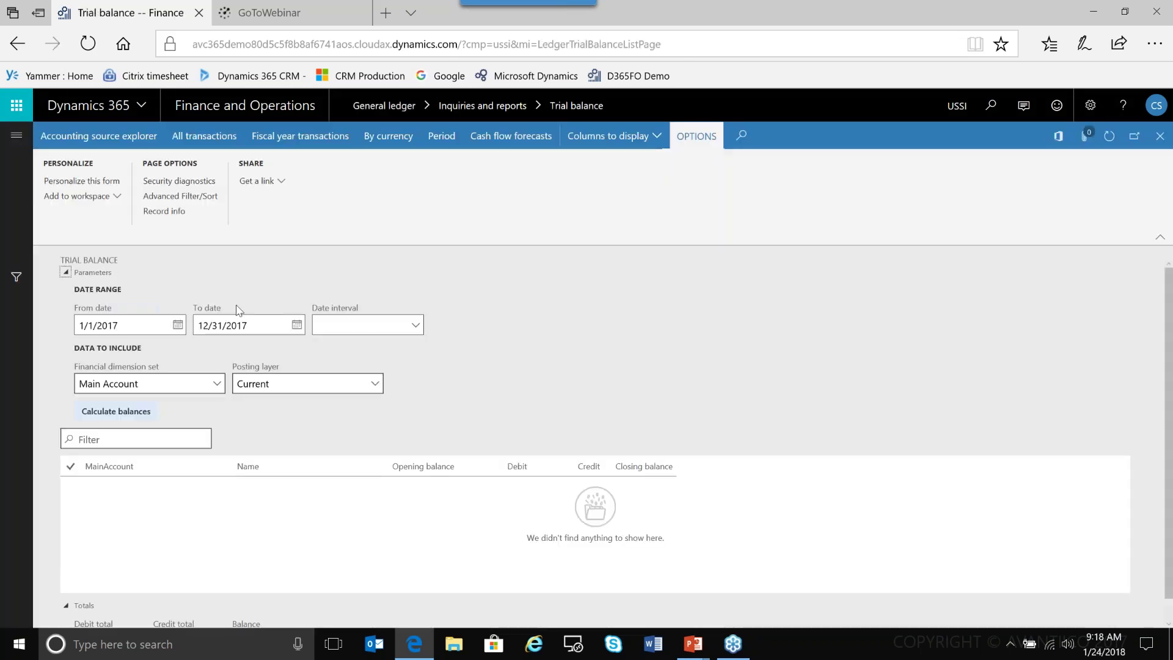
{"action": "left_click", "coordinate": [416, 331]}
{"action": "left_click", "coordinate": [377, 411]}
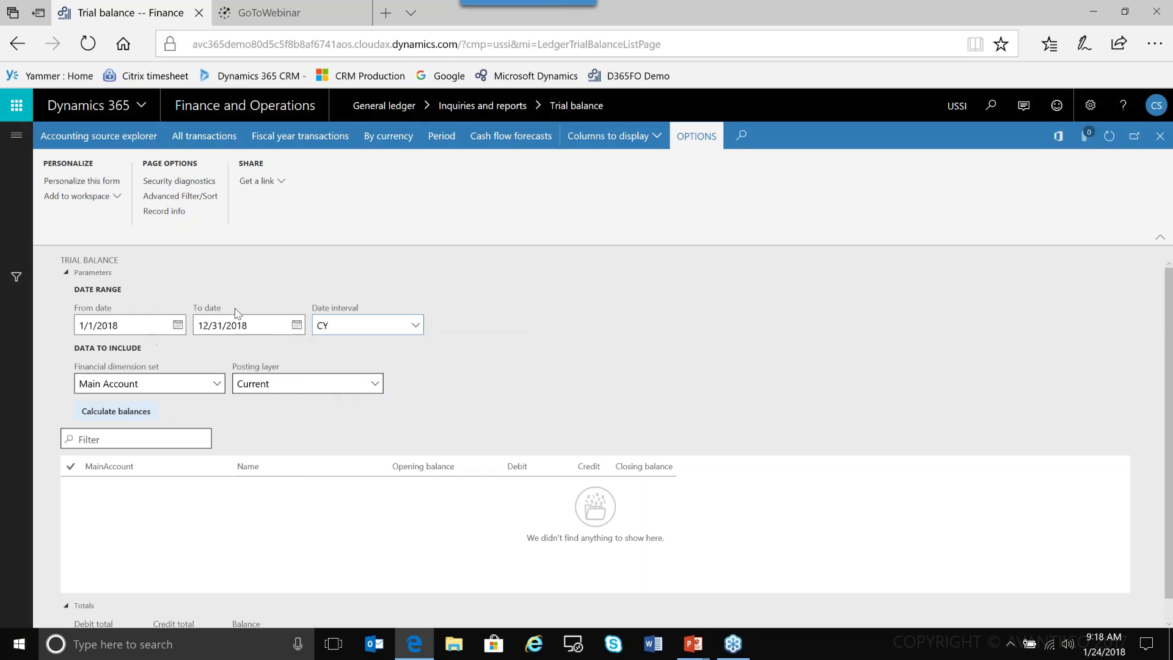
{"action": "left_click", "coordinate": [125, 411]}
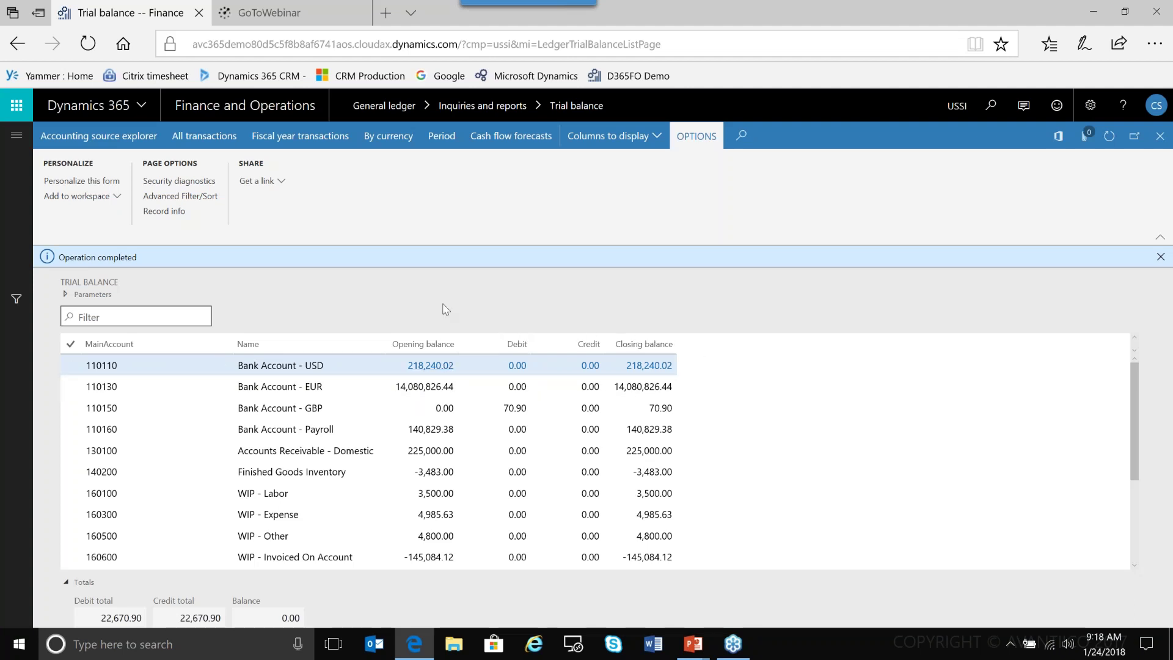
- Show all transactions behind the trial balance line for main account 110130, Bank Account - EUR
{"action": "left_click", "coordinate": [294, 366]}
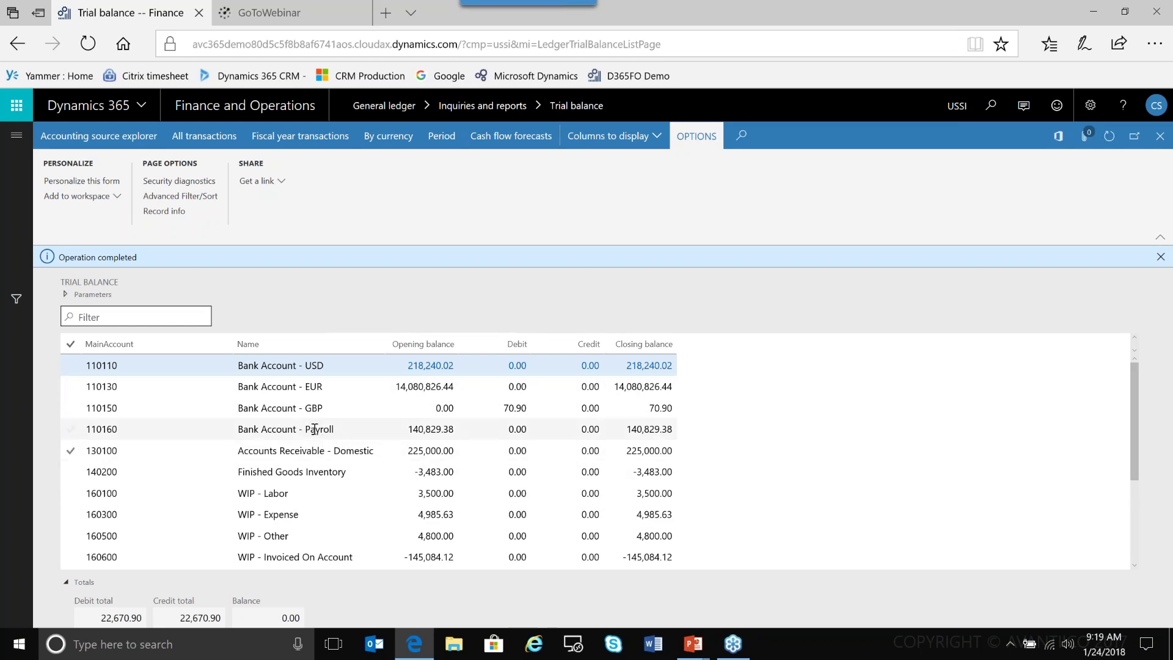
{"action": "left_click", "coordinate": [277, 388]}
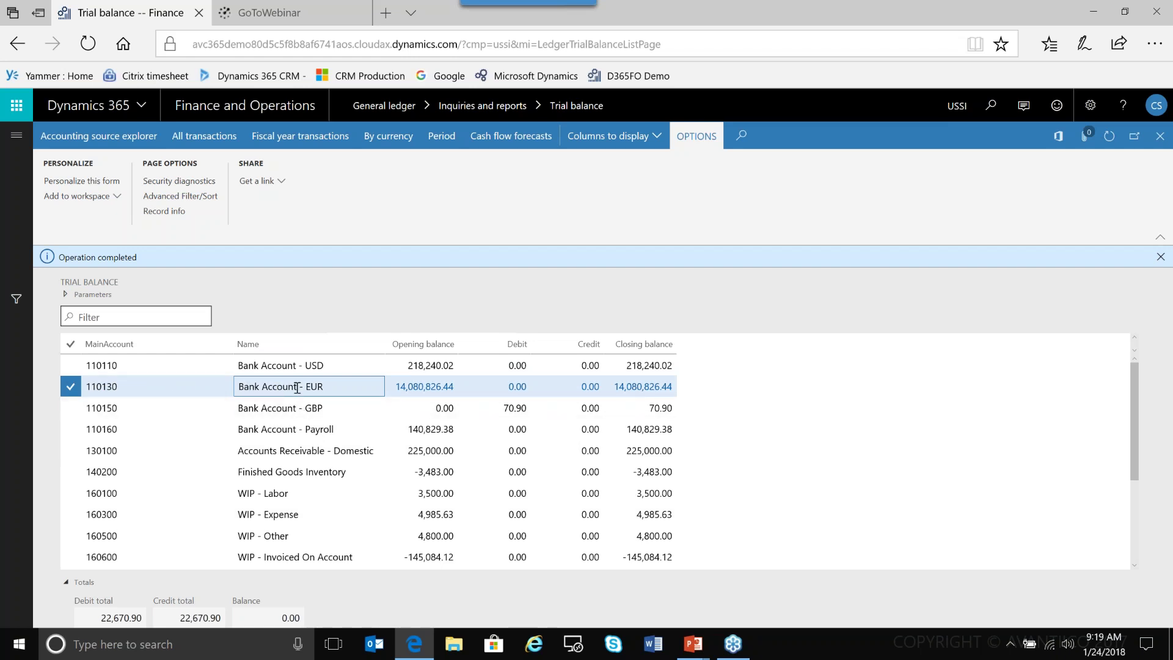
{"action": "left_click", "coordinate": [203, 141]}
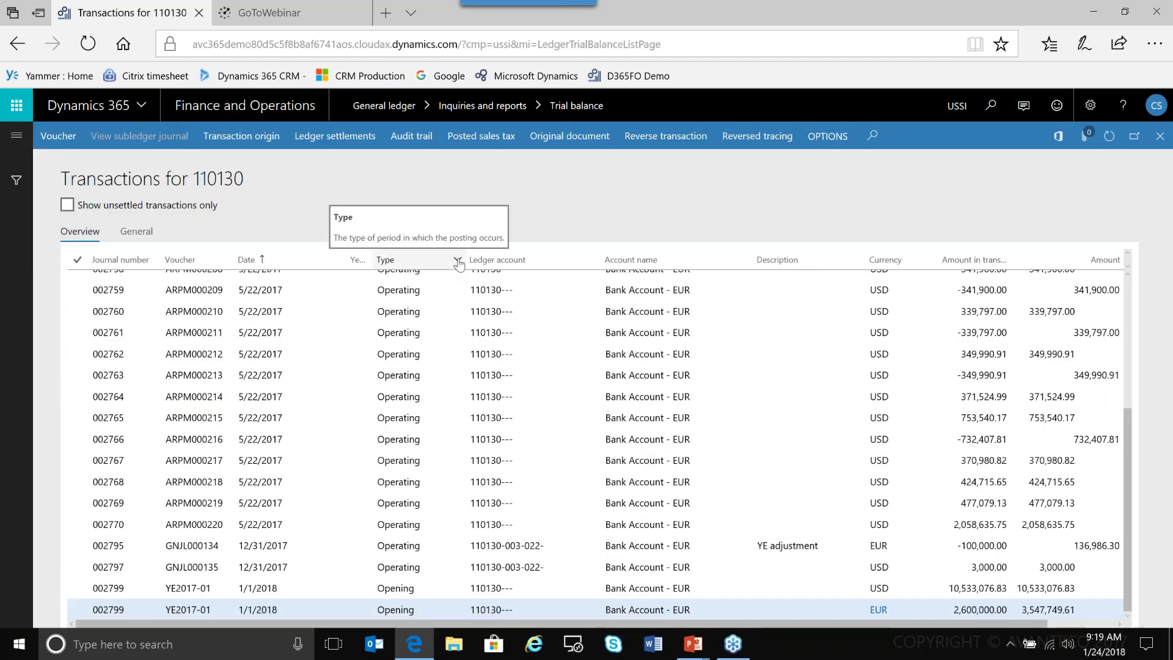
- Filter the transactions for account 110130 to the Opening type
{"action": "left_click", "coordinate": [459, 264]}
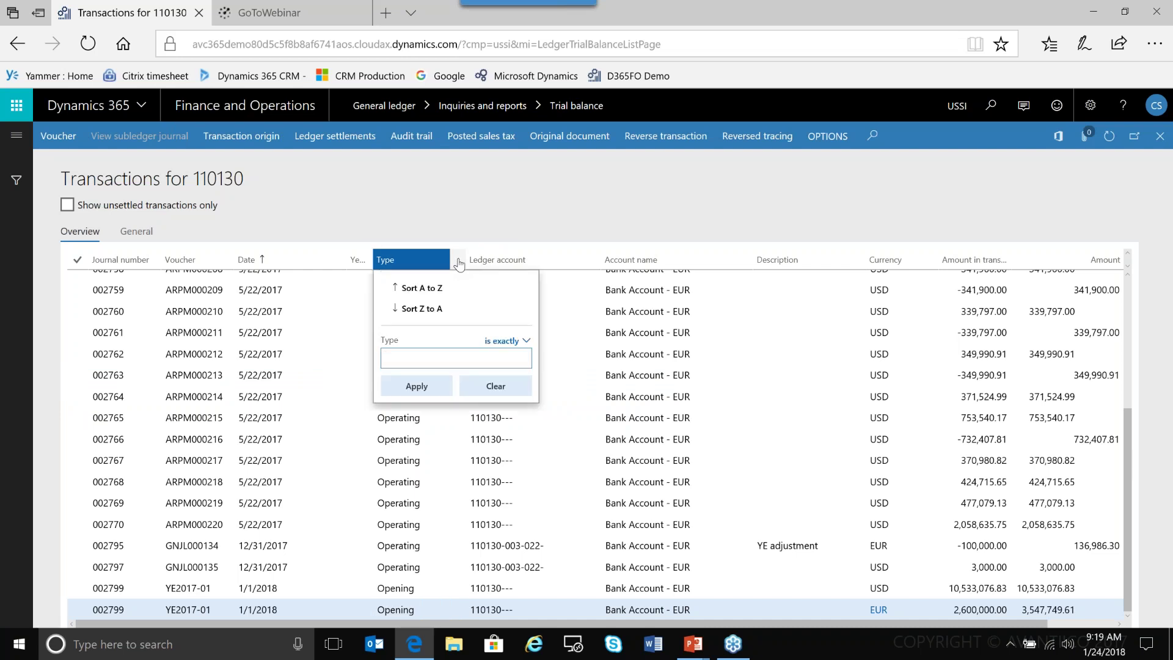
{"action": "left_click", "coordinate": [538, 236]}
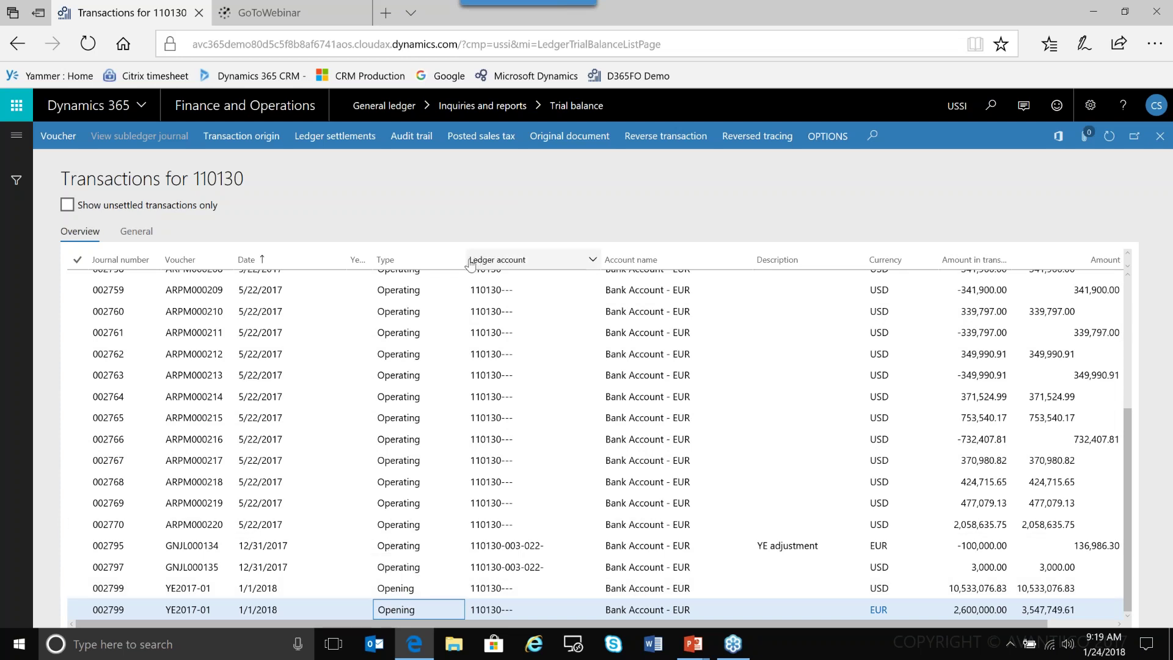
{"action": "left_click", "coordinate": [415, 259]}
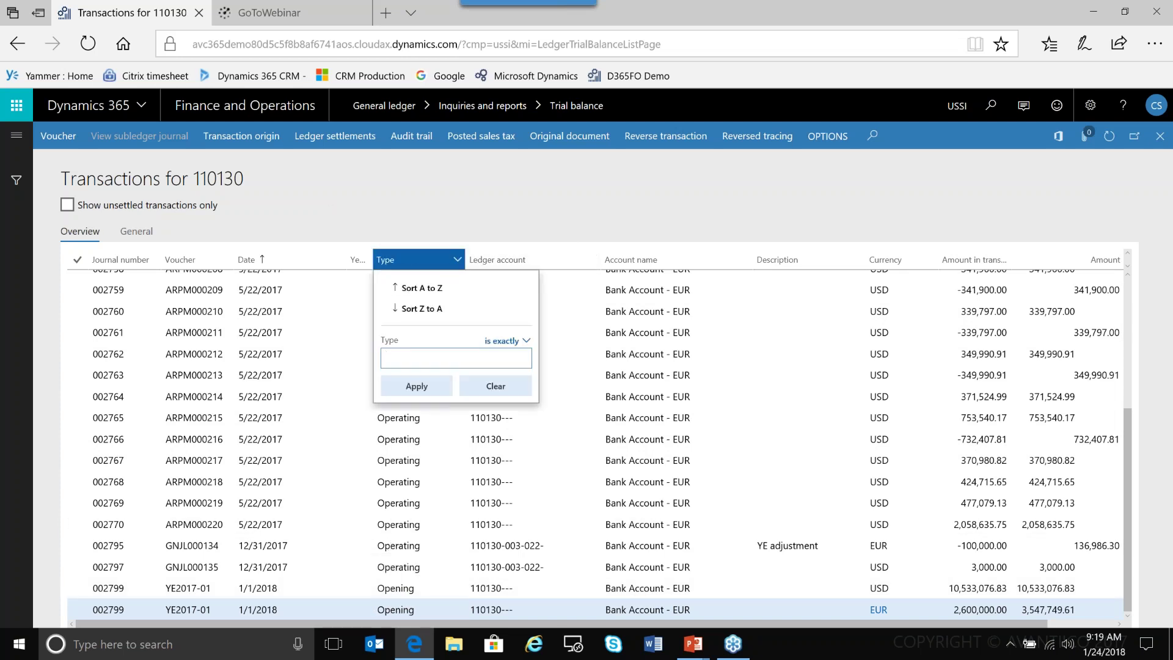
{"action": "type", "text": "opening"}
{"action": "key", "text": "Return"}
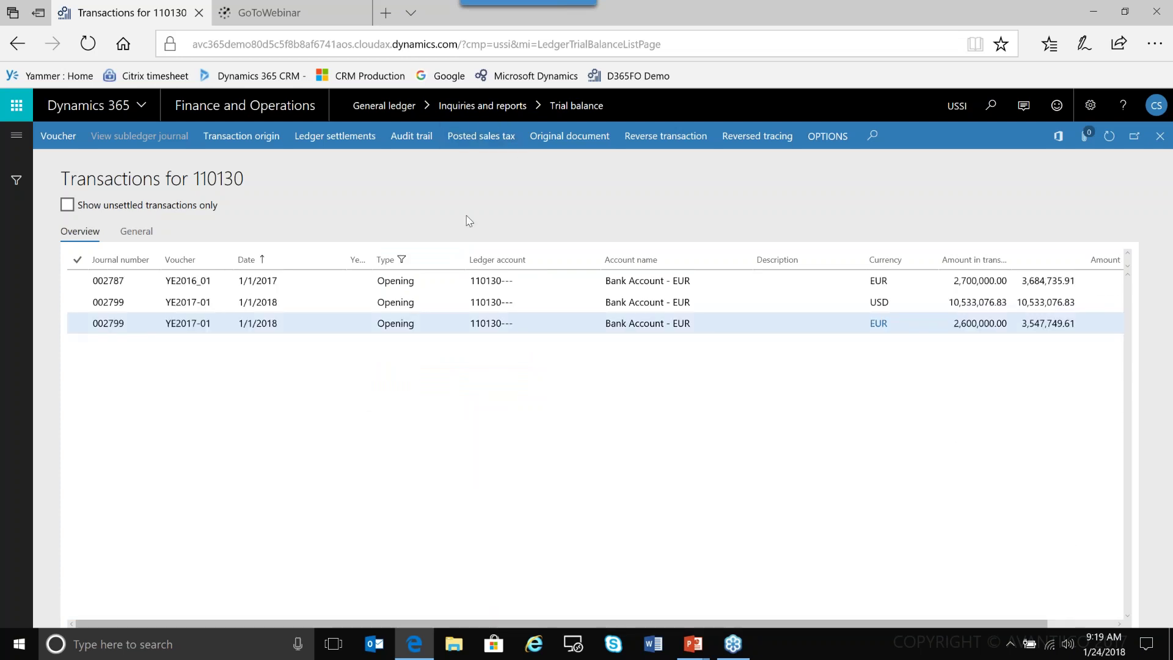
- Compare the dates and currencies of account 110130's opening entries, and return to the trial balance
{"action": "left_click", "coordinate": [276, 278]}
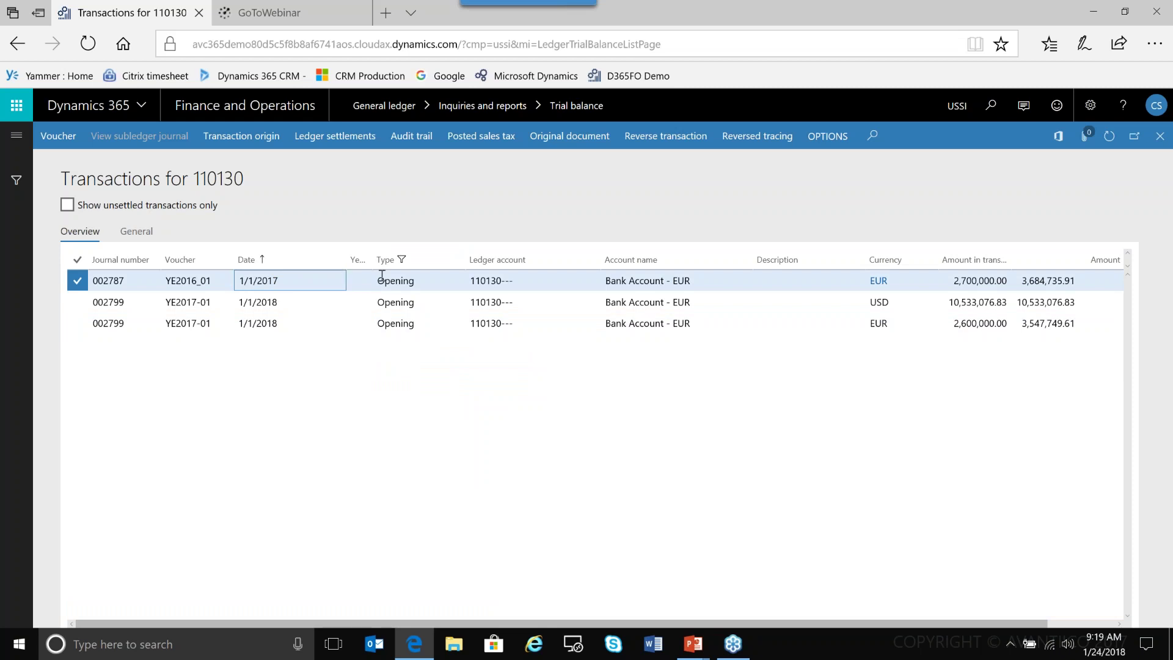
{"action": "left_click", "coordinate": [276, 303]}
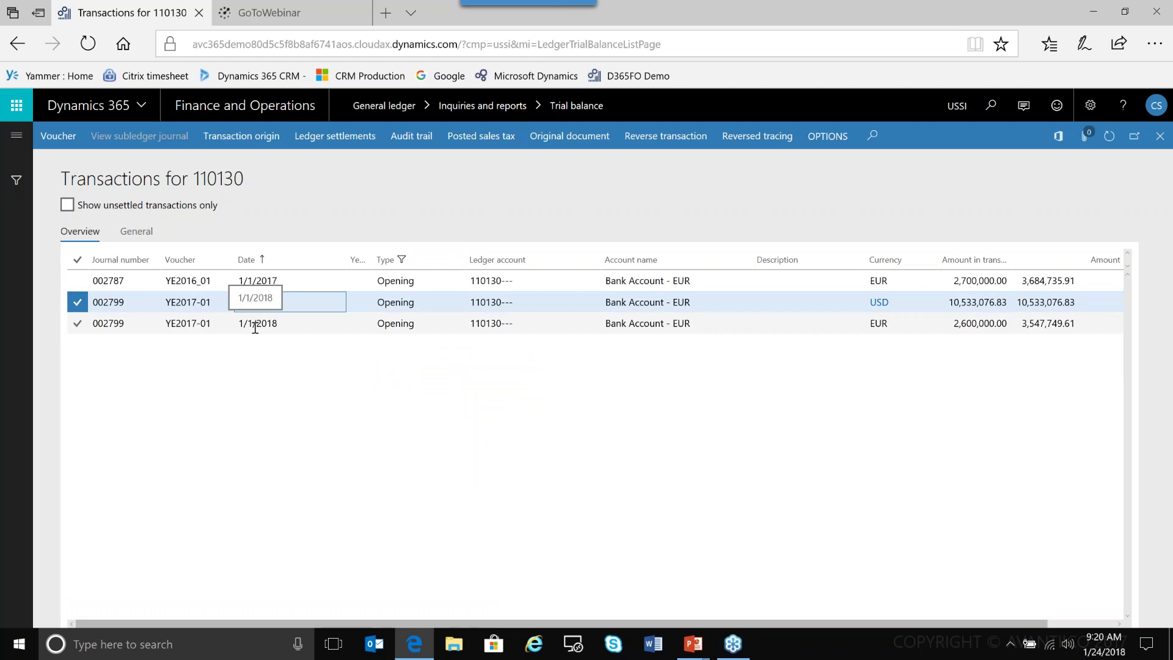
{"action": "left_click", "coordinate": [255, 325]}
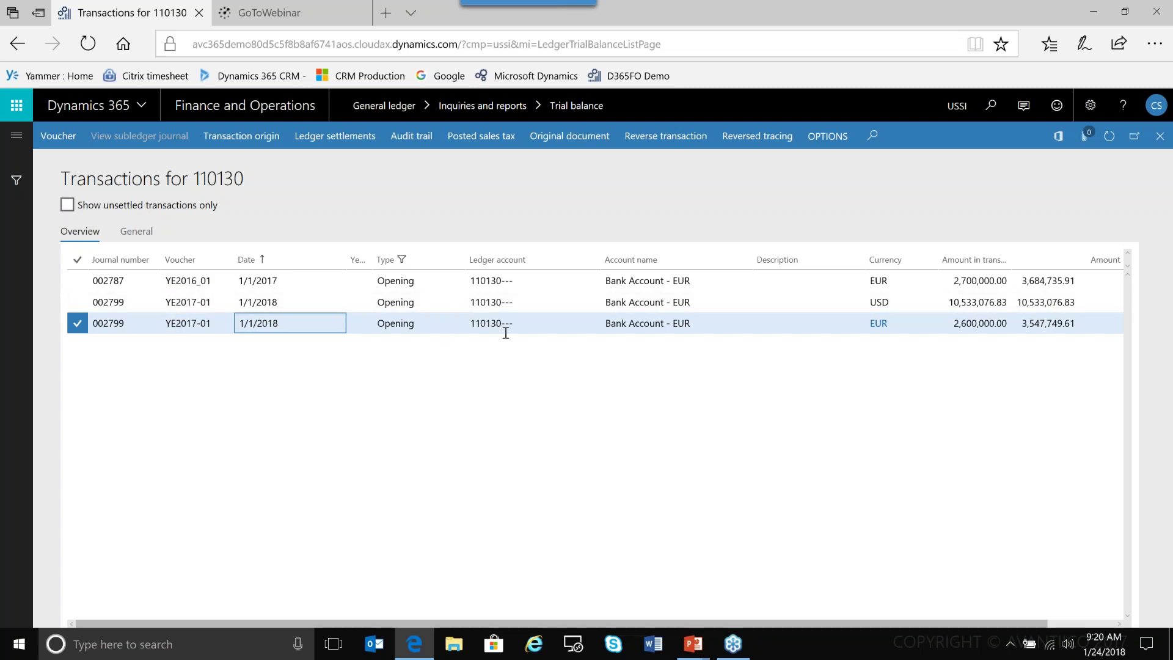
{"action": "left_click", "coordinate": [291, 301]}
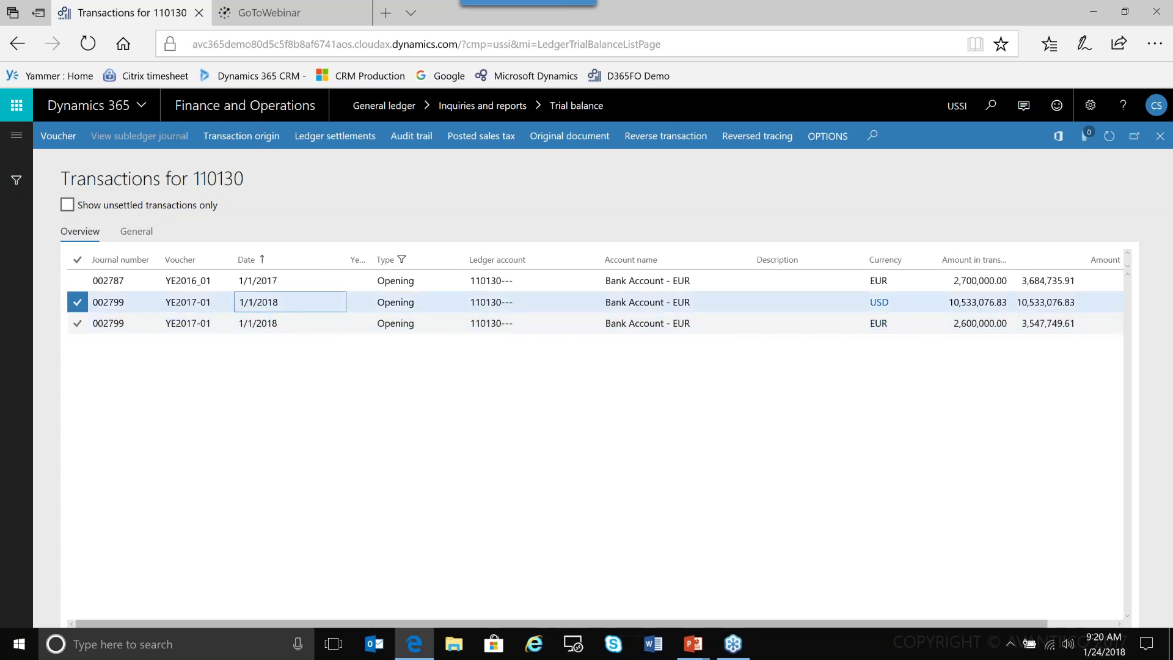
{"action": "left_click", "coordinate": [290, 323]}
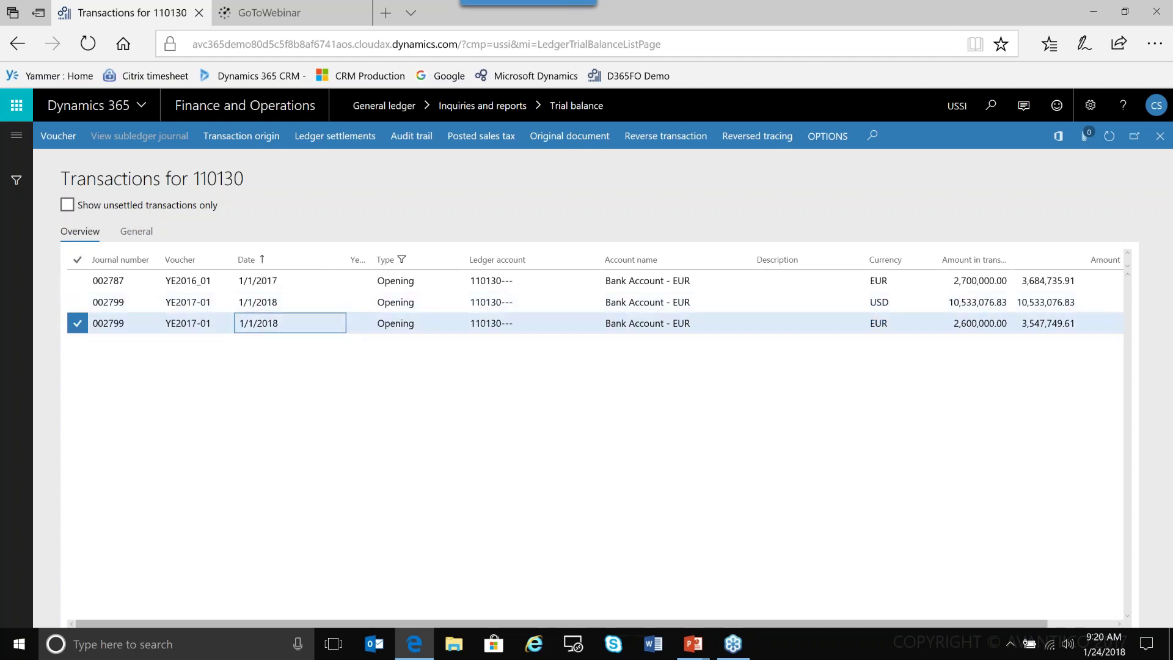
{"action": "left_click", "coordinate": [889, 303]}
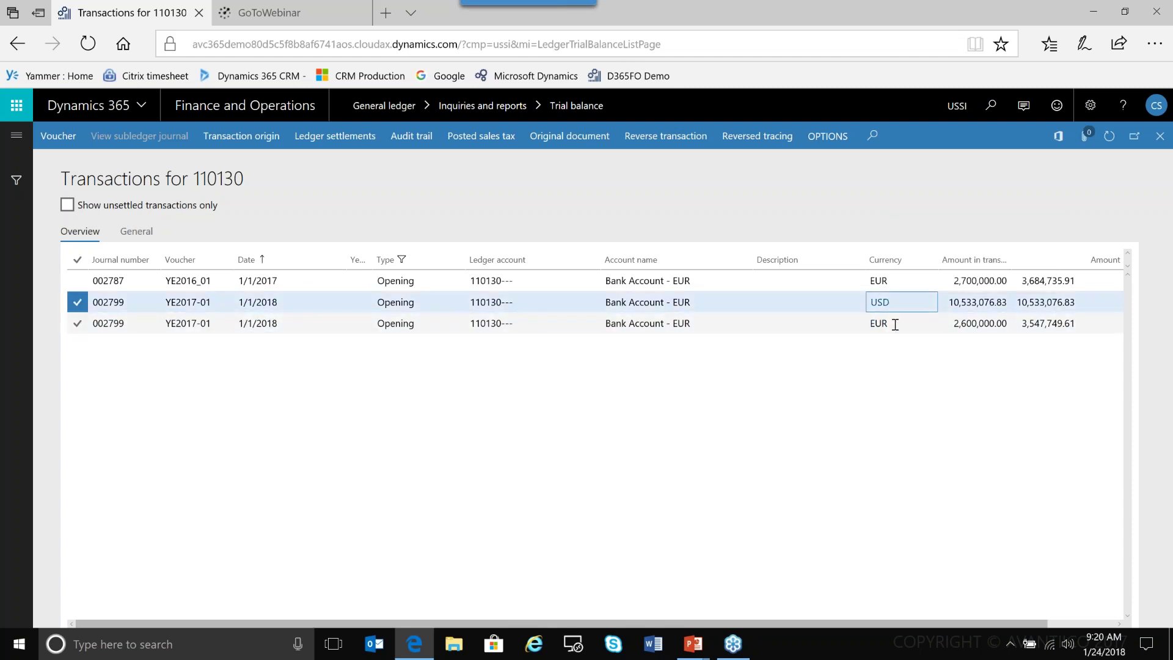
{"action": "left_click", "coordinate": [1161, 136]}
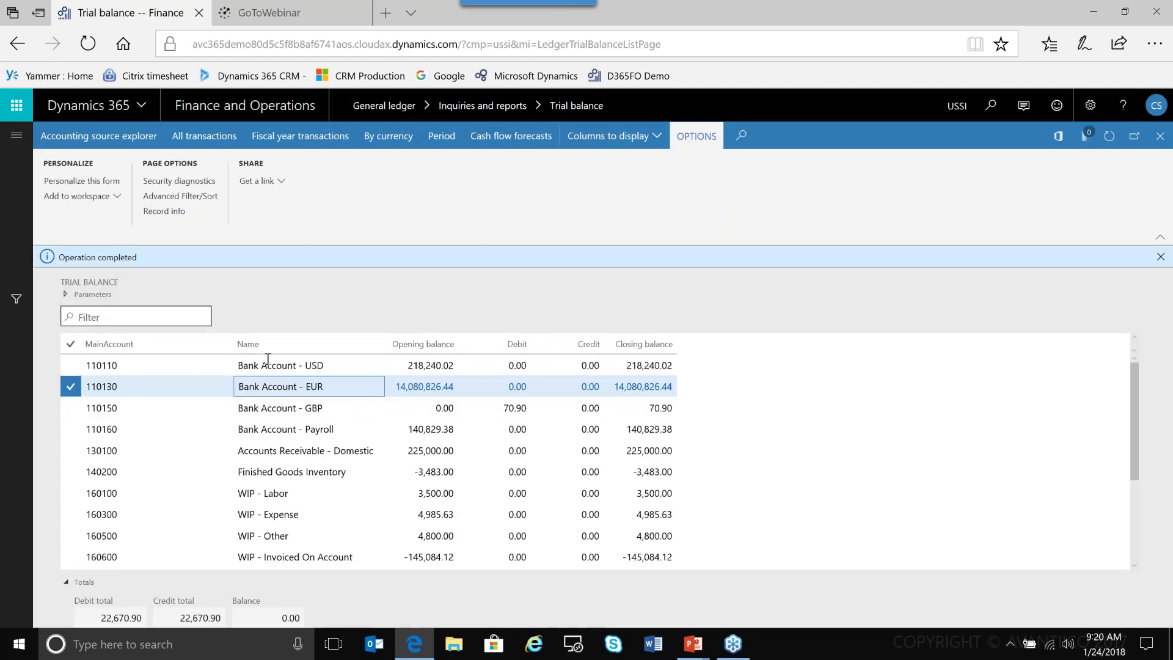
- Try to filter the trial balance on main account 300160, and clear that filter
{"action": "left_click", "coordinate": [214, 344]}
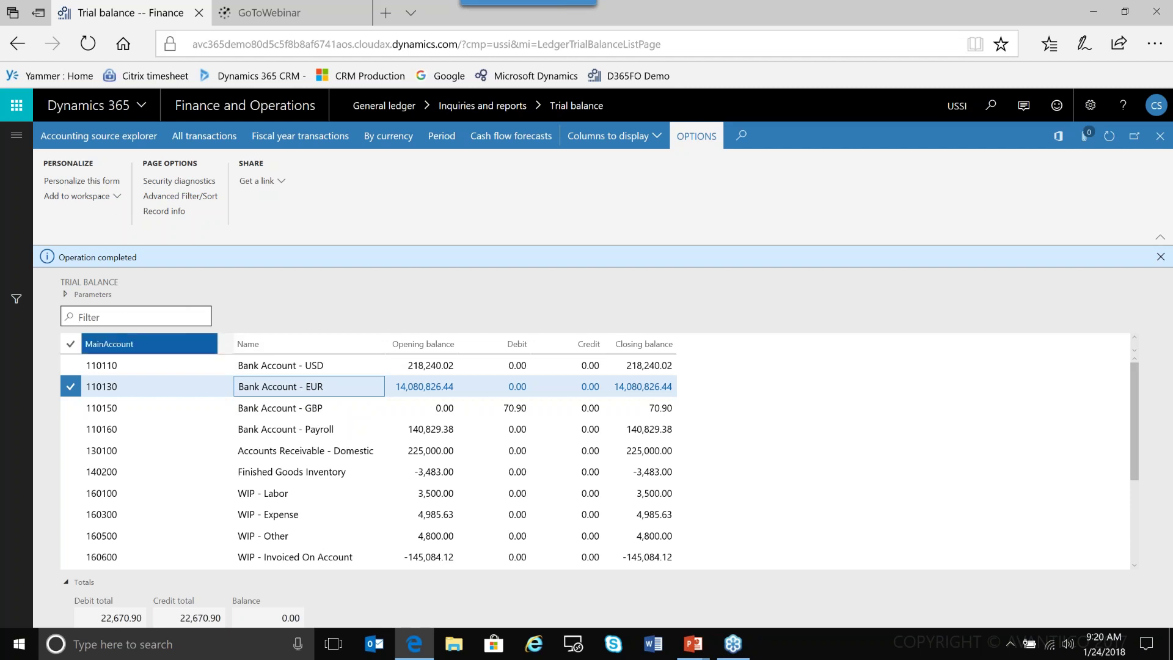
{"action": "type", "text": "300100"}
{"action": "key", "text": "Return"}
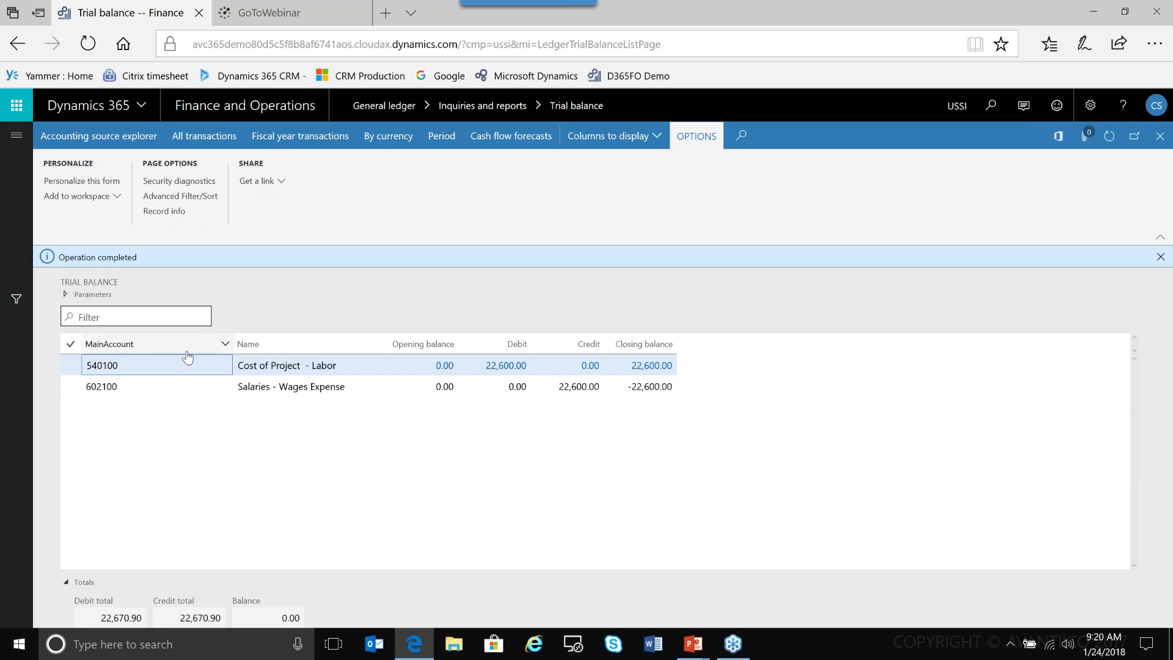
{"action": "left_click", "coordinate": [225, 349]}
{"action": "double_click", "coordinate": [157, 444]}
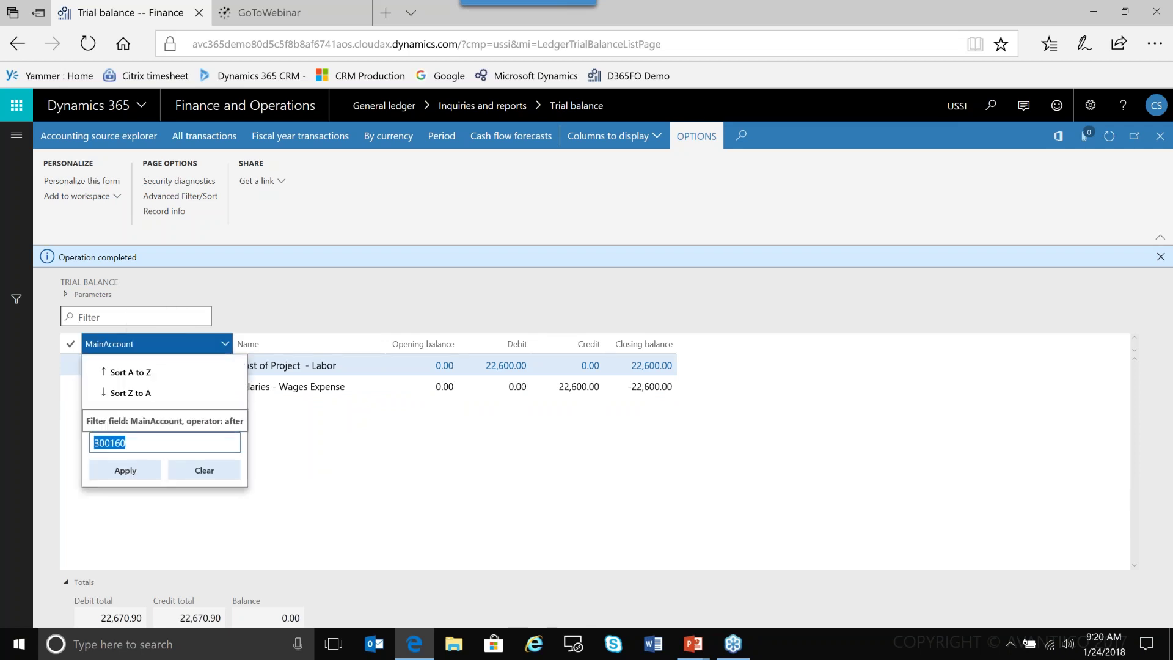
{"action": "key", "text": "BackSpace"}
{"action": "key", "text": "Return"}
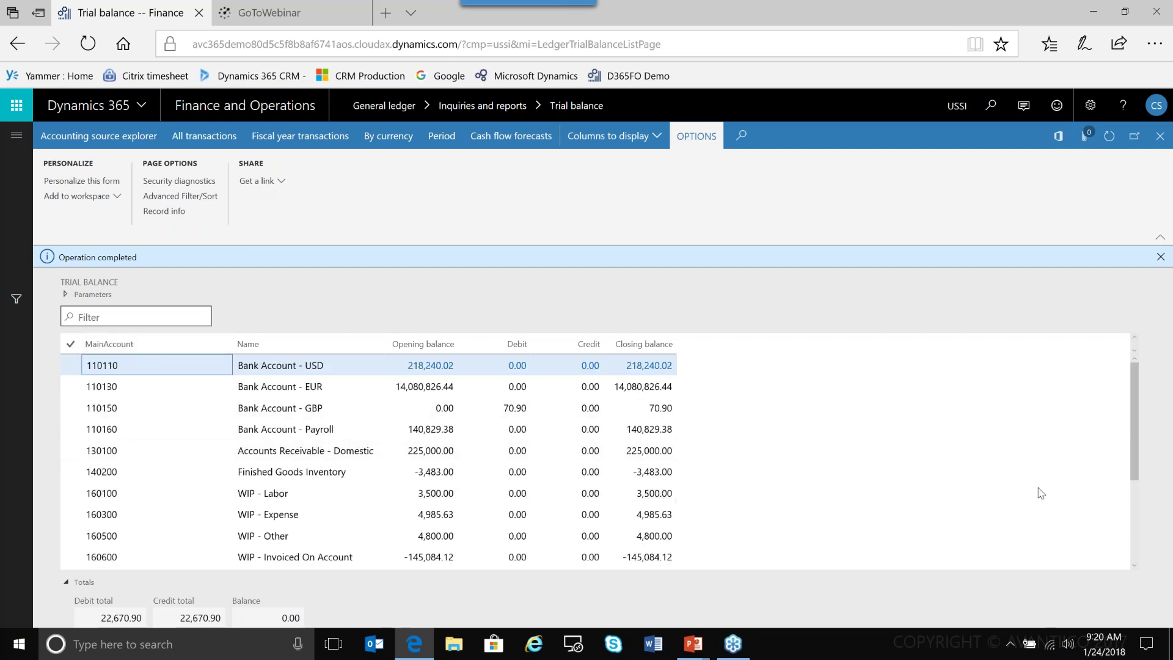
- Show all transactions behind the trial balance line for main account 300160, Retained Earnings
{"action": "scroll", "coordinate": [1134, 546], "scroll_direction": "down", "scroll_amount": 3}
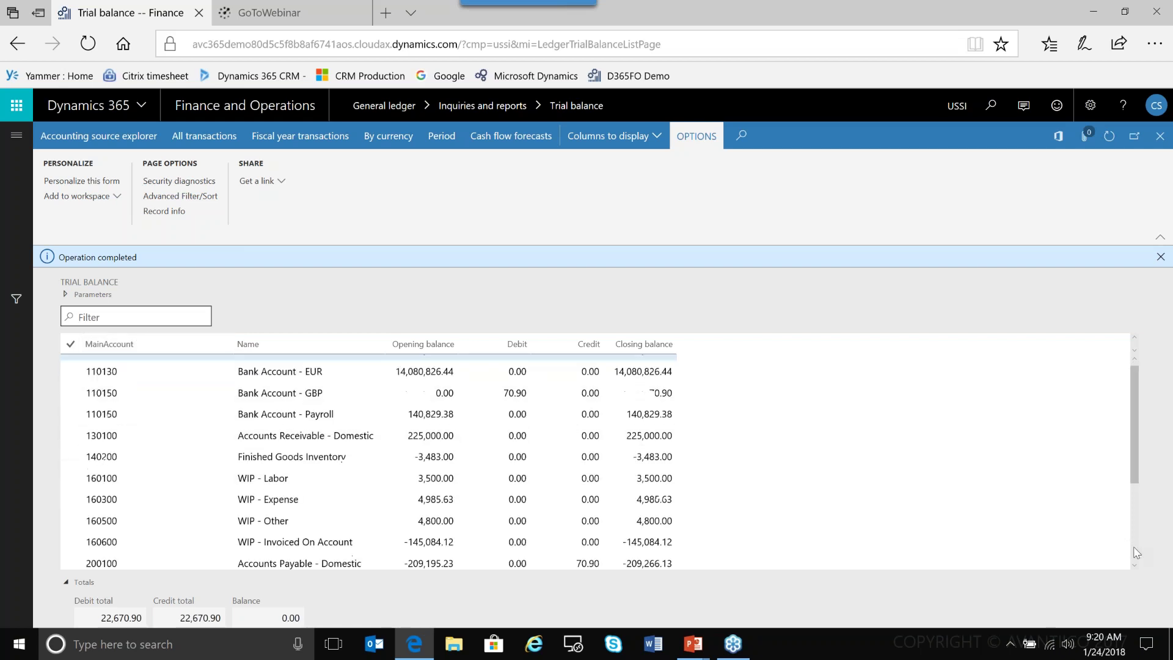
{"action": "left_click", "coordinate": [227, 518]}
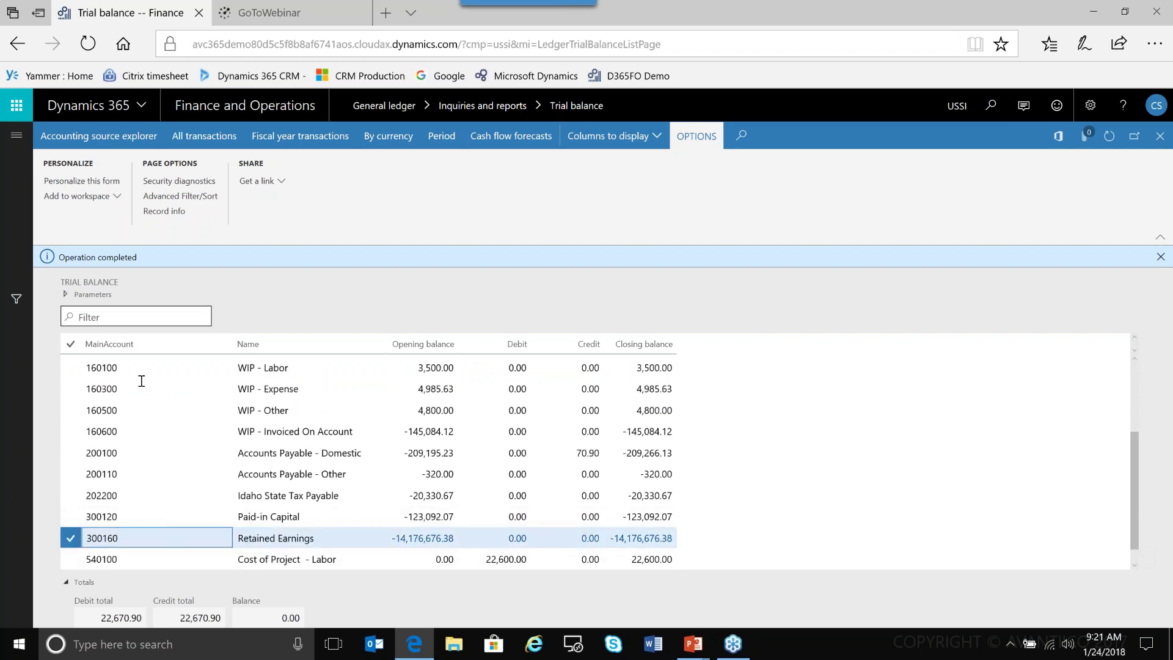
{"action": "left_click", "coordinate": [213, 139]}
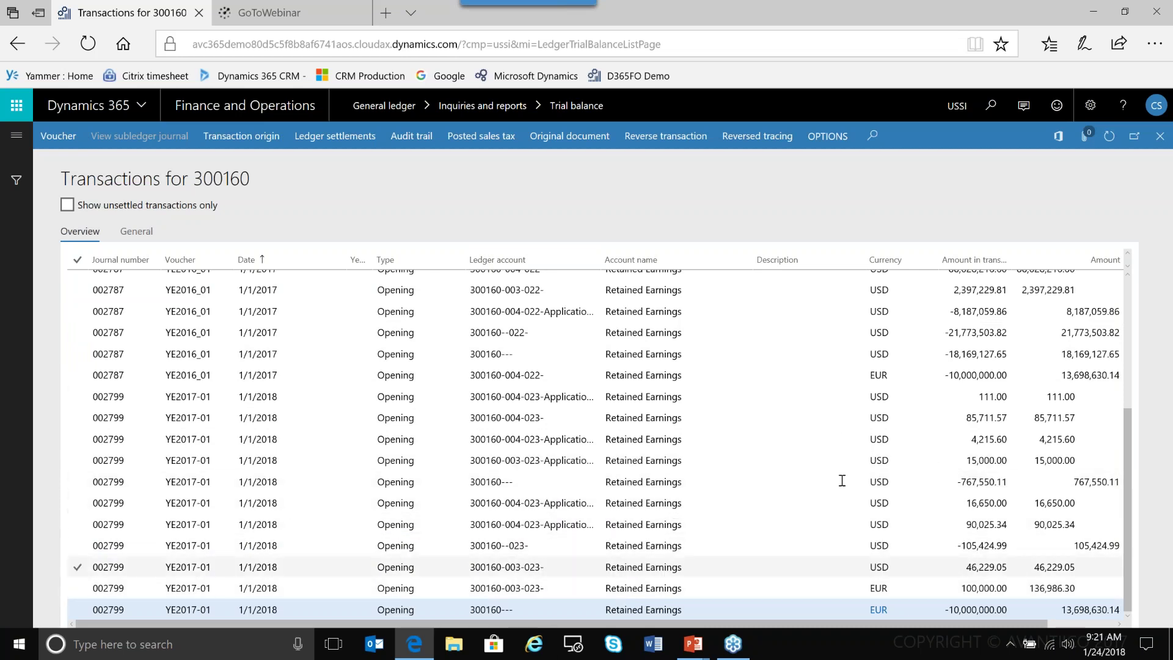
- Examine the ledger account dimensions on Retained Earnings' YE2017-01 opening entries, and return to the trial balance
{"action": "left_click_drag", "start_coordinate": [1131, 446], "coordinate": [1127, 448]}
{"action": "scroll", "coordinate": [1118, 477], "scroll_direction": "up", "scroll_amount": 3}
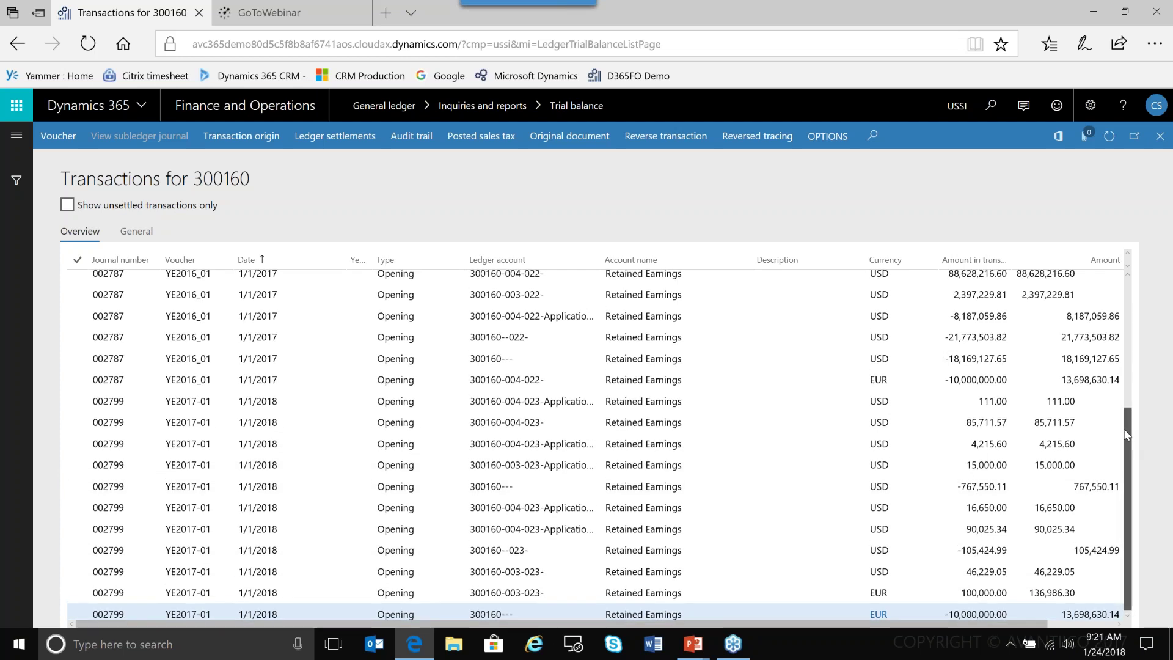
{"action": "scroll", "coordinate": [1105, 504], "scroll_direction": "up", "scroll_amount": 5}
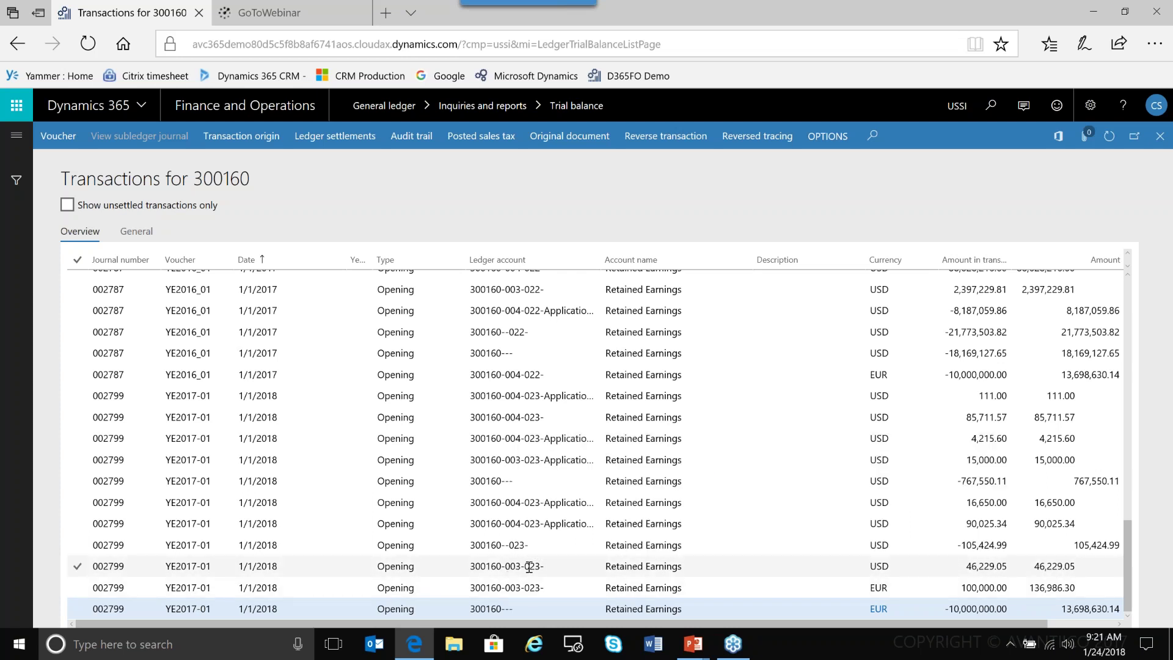
{"action": "mouse_move", "coordinate": [537, 566]}
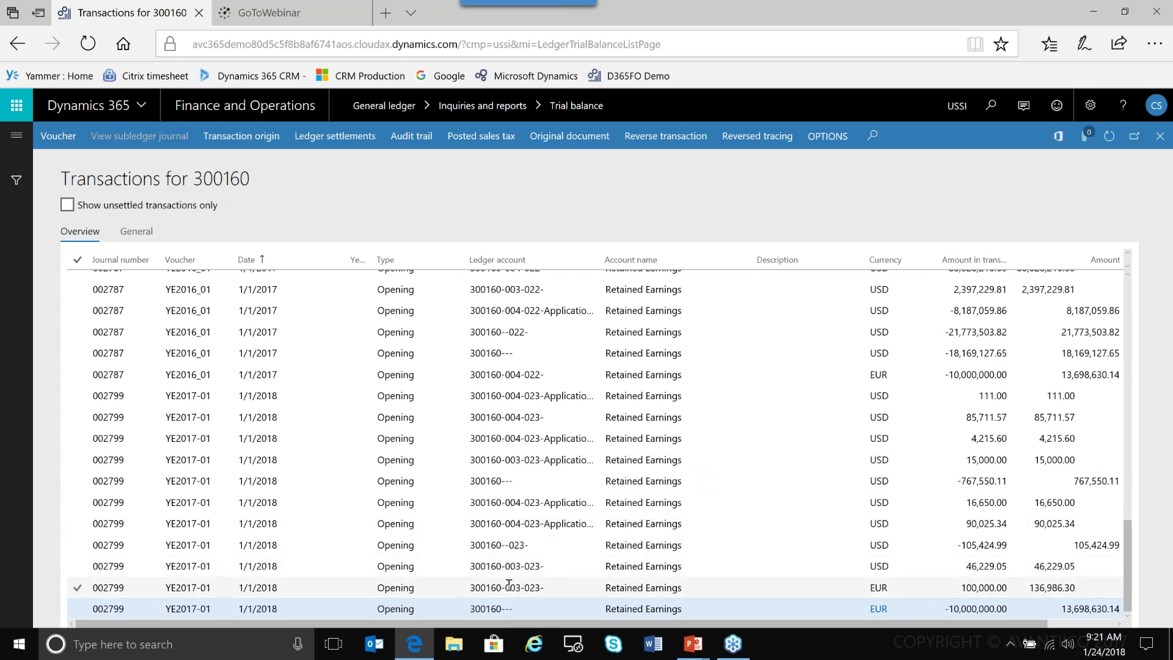
{"action": "mouse_move", "coordinate": [506, 585]}
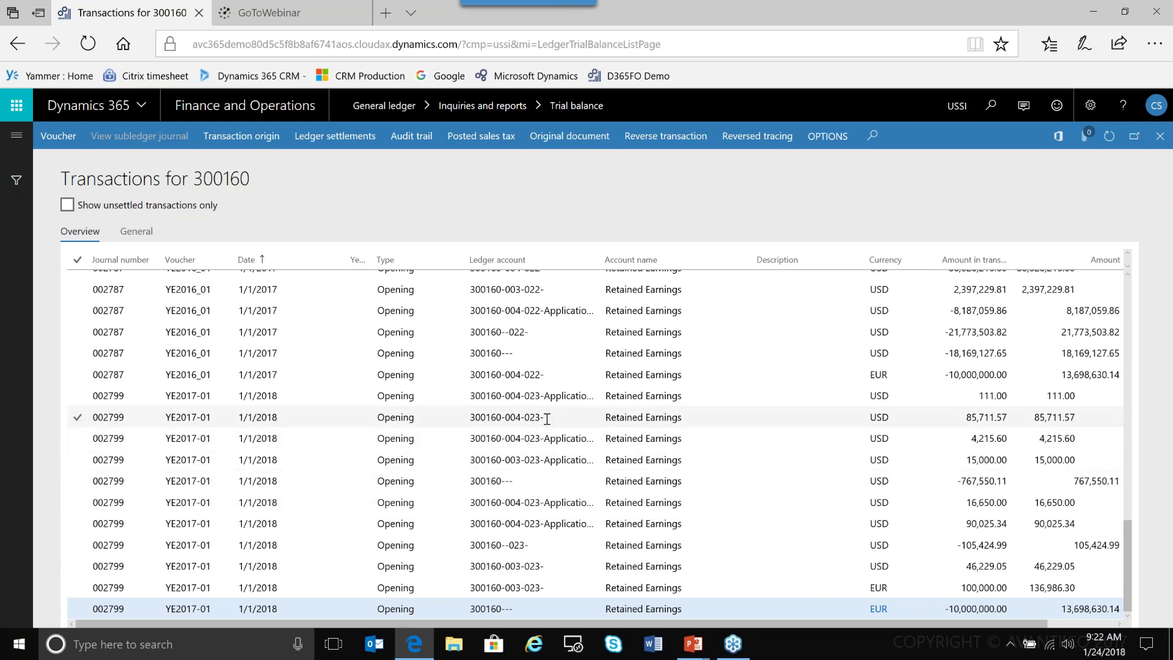
{"action": "mouse_move", "coordinate": [540, 396]}
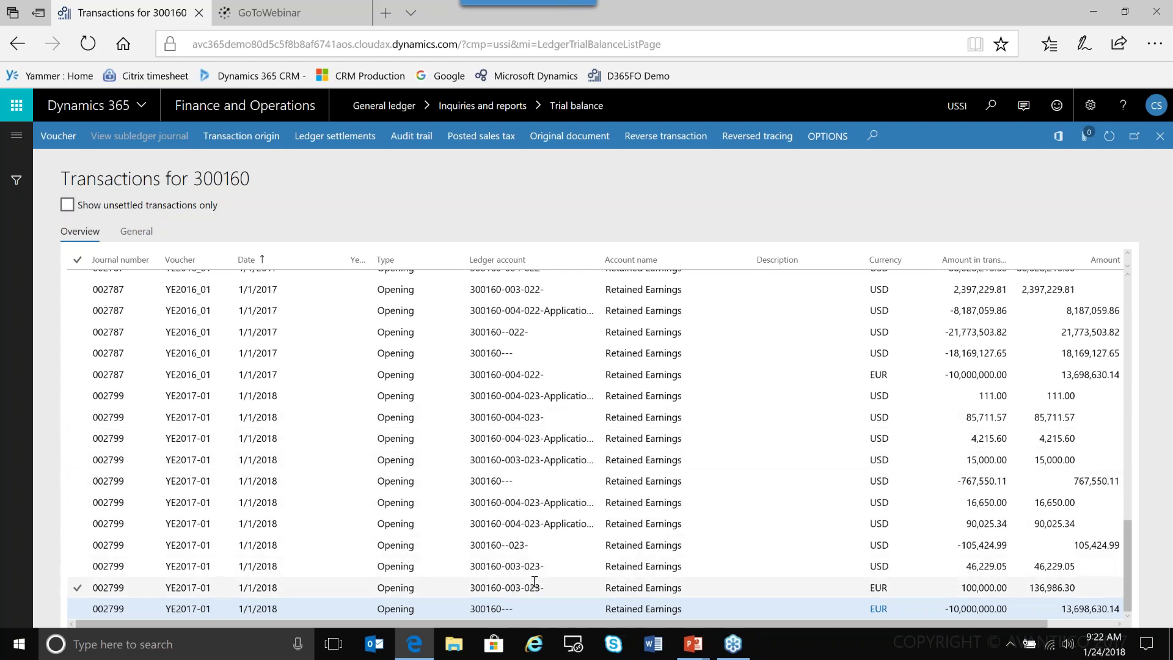
{"action": "mouse_move", "coordinate": [534, 585]}
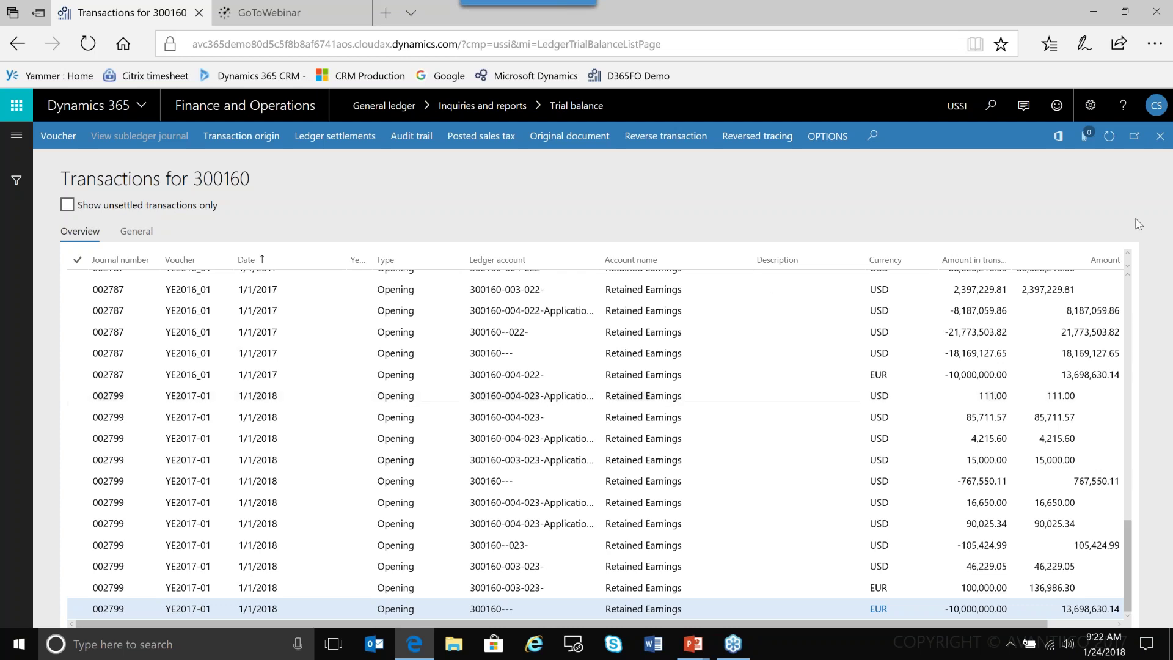
{"action": "left_click", "coordinate": [1161, 136]}
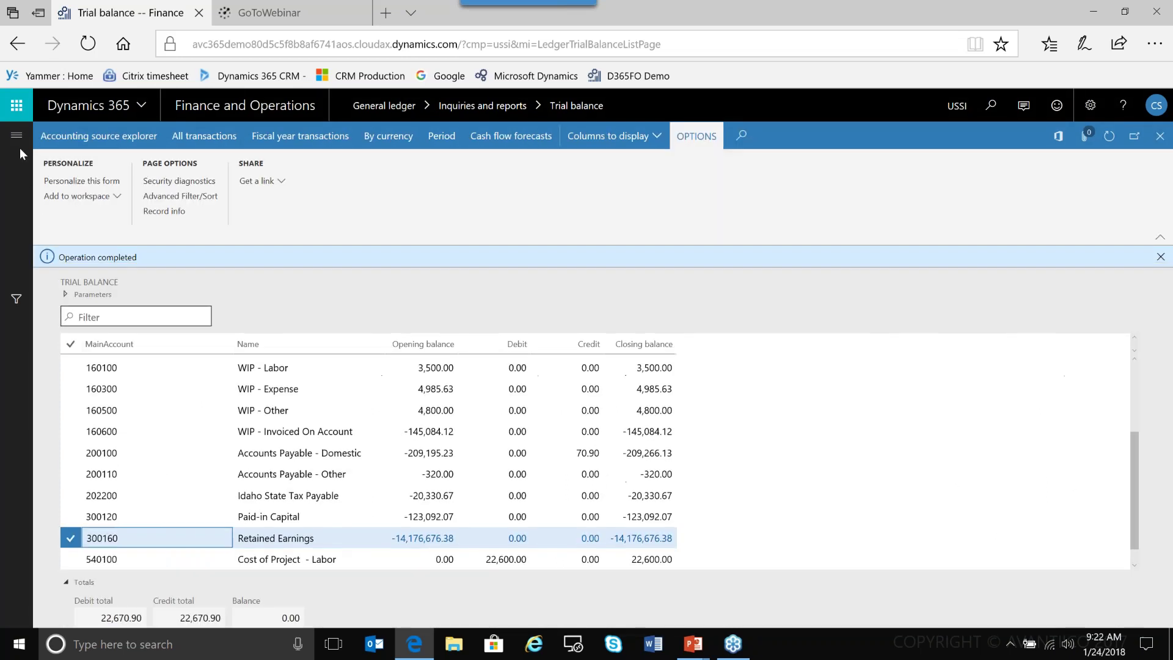
- Reopen the Year end close page from General ledger and show the US Companies group
{"action": "left_click", "coordinate": [17, 135]}
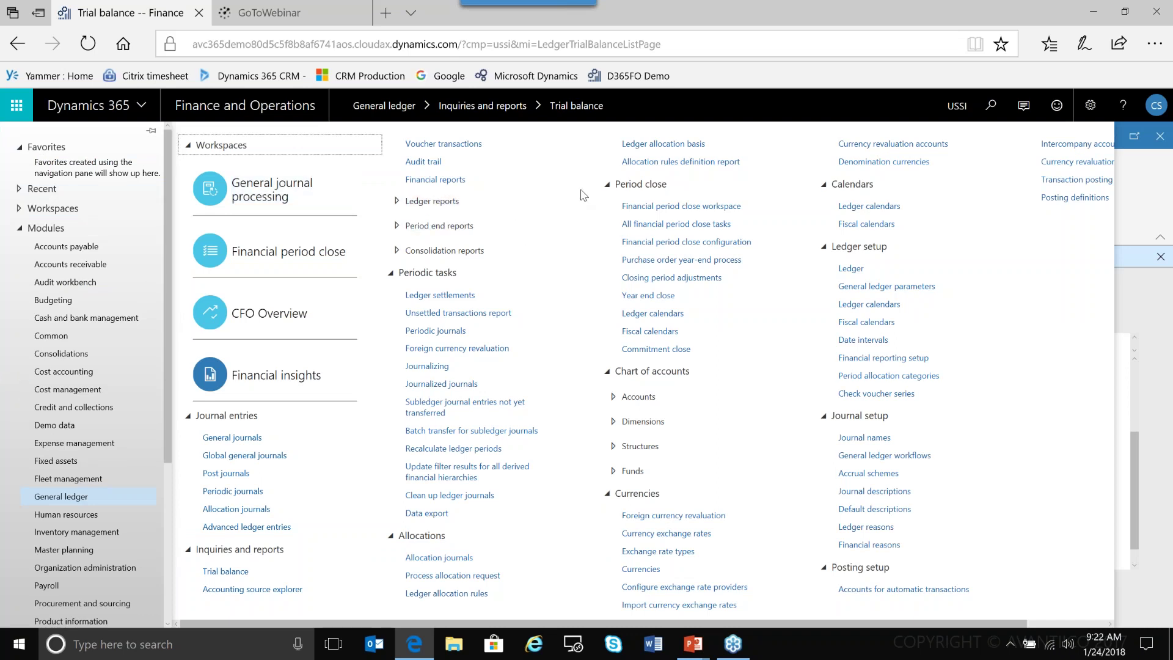
{"action": "left_click", "coordinate": [652, 299]}
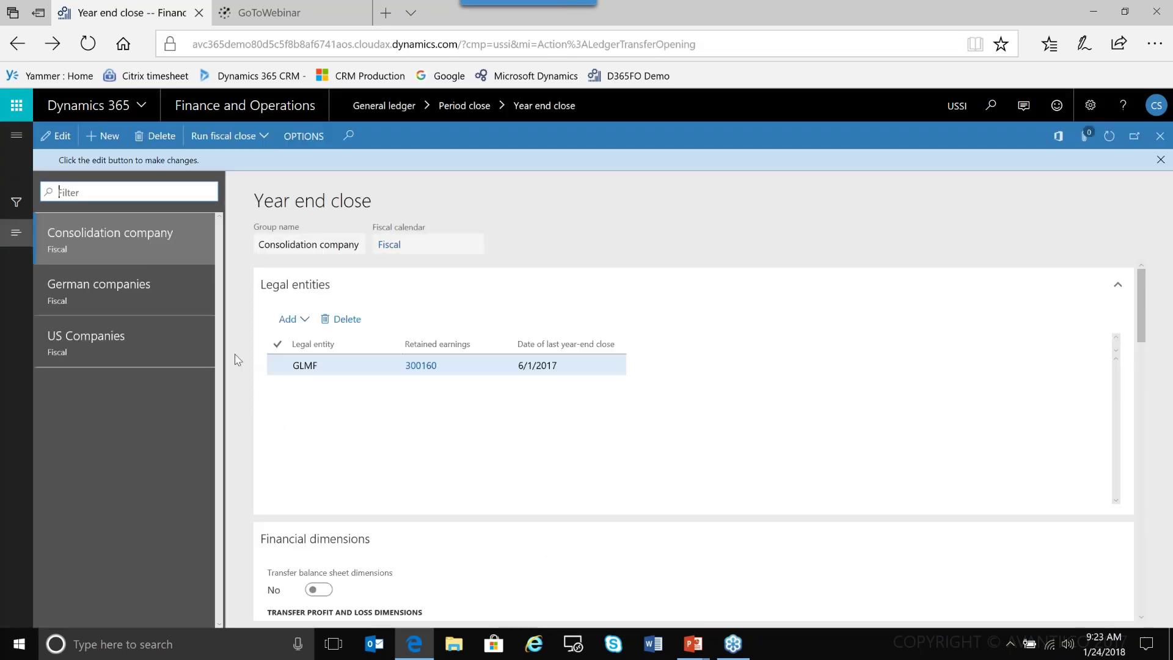
{"action": "left_click", "coordinate": [105, 339]}
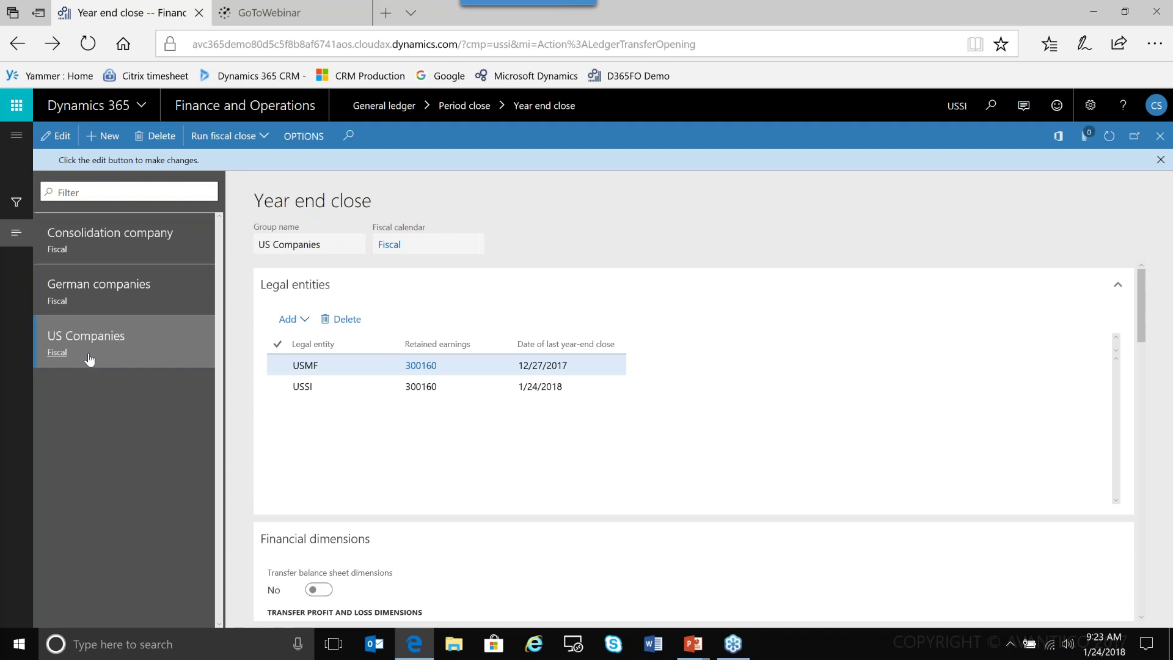
- Set the US Companies group's Department dimension to close to the single value 025, IT Department
{"action": "left_click", "coordinate": [336, 389]}
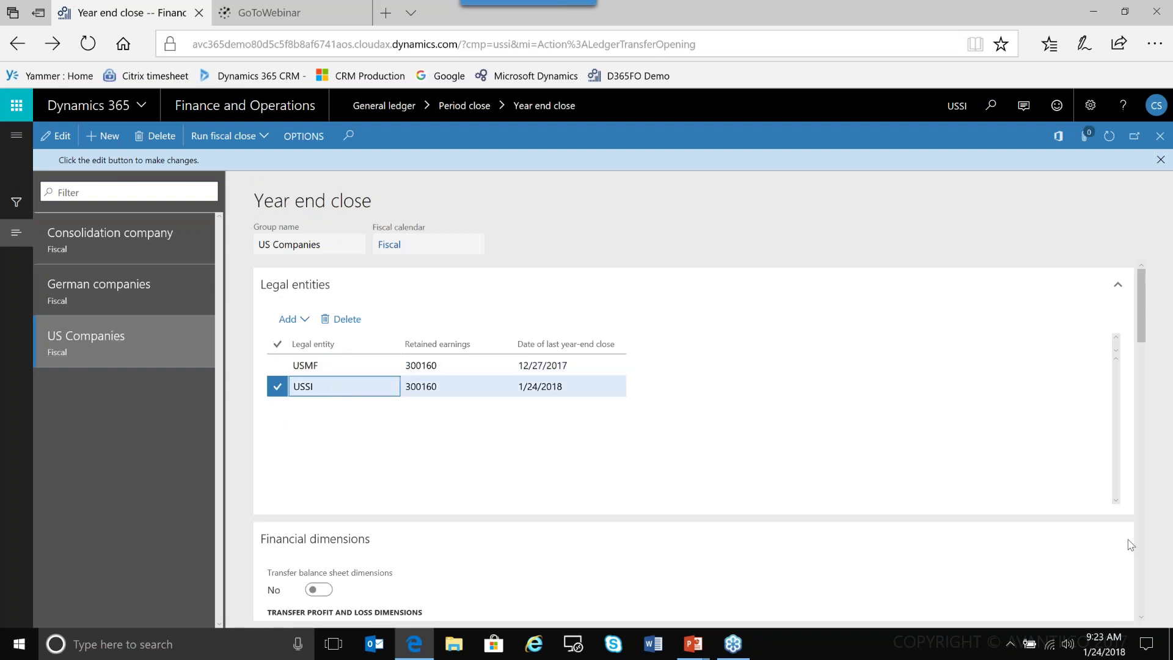
{"action": "scroll", "coordinate": [1140, 551], "scroll_direction": "down", "scroll_amount": 10}
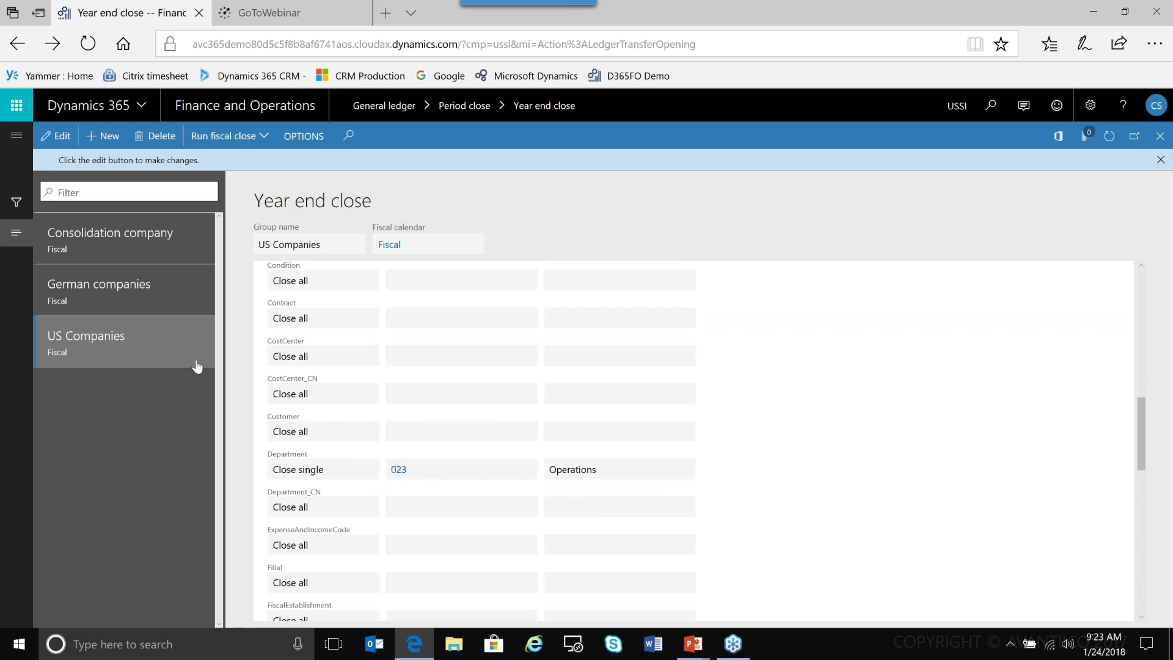
{"action": "left_click", "coordinate": [51, 139]}
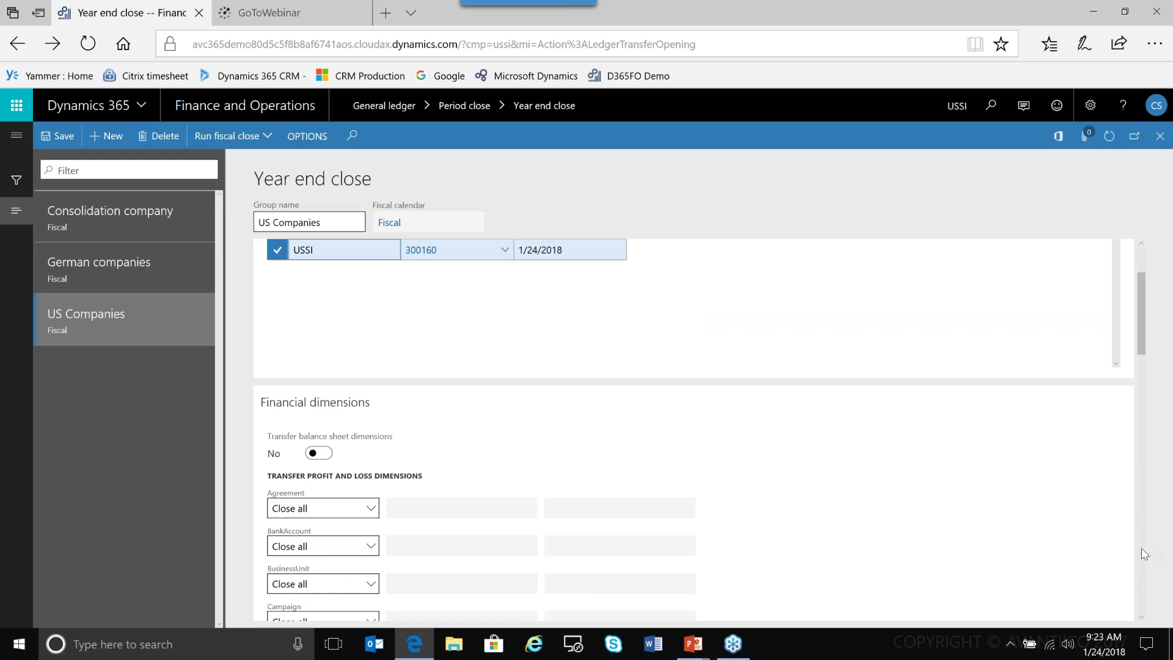
{"action": "scroll", "coordinate": [1145, 554], "scroll_direction": "down", "scroll_amount": 5}
{"action": "scroll", "coordinate": [1144, 554], "scroll_direction": "down", "scroll_amount": 5}
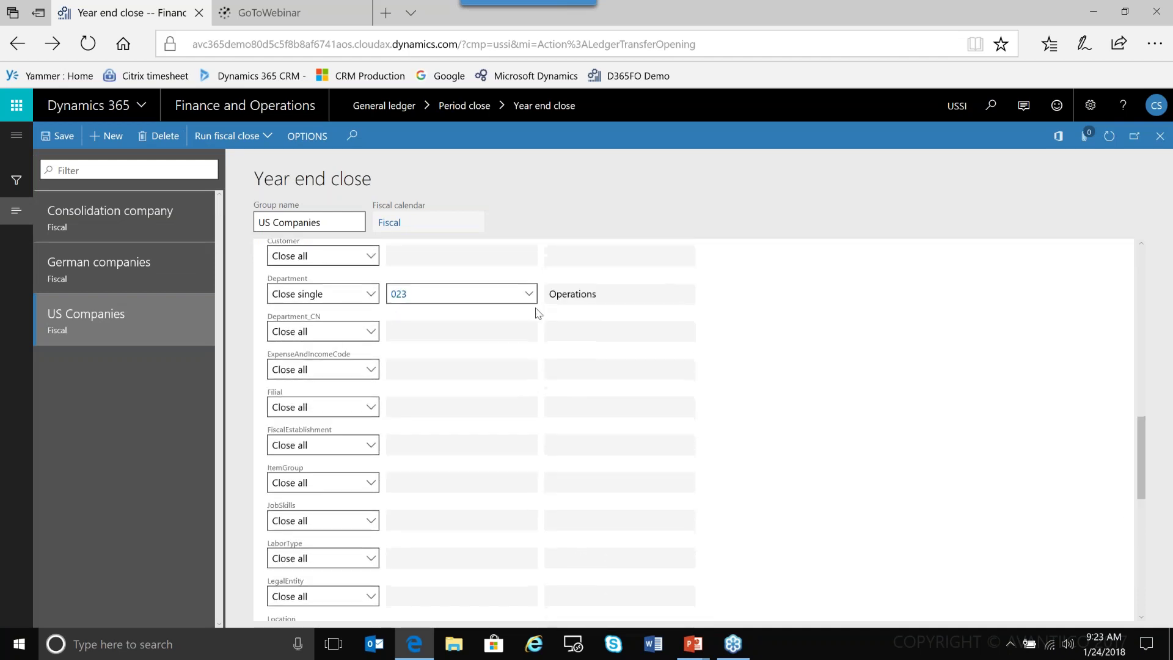
{"action": "left_click", "coordinate": [529, 294]}
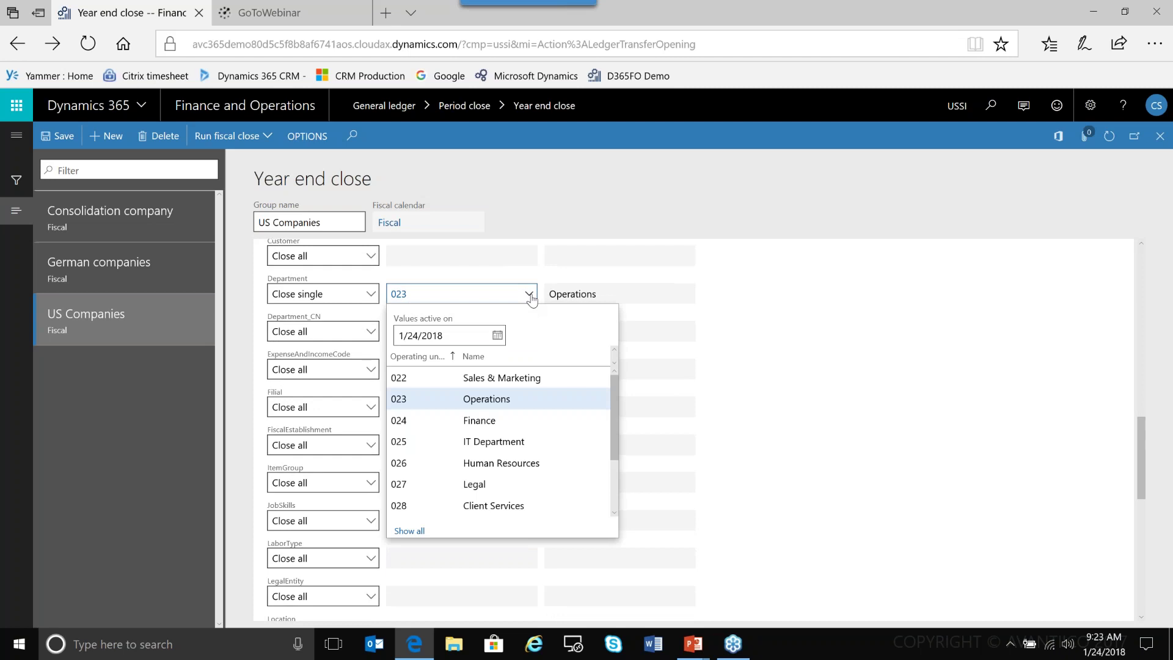
{"action": "left_click", "coordinate": [408, 440]}
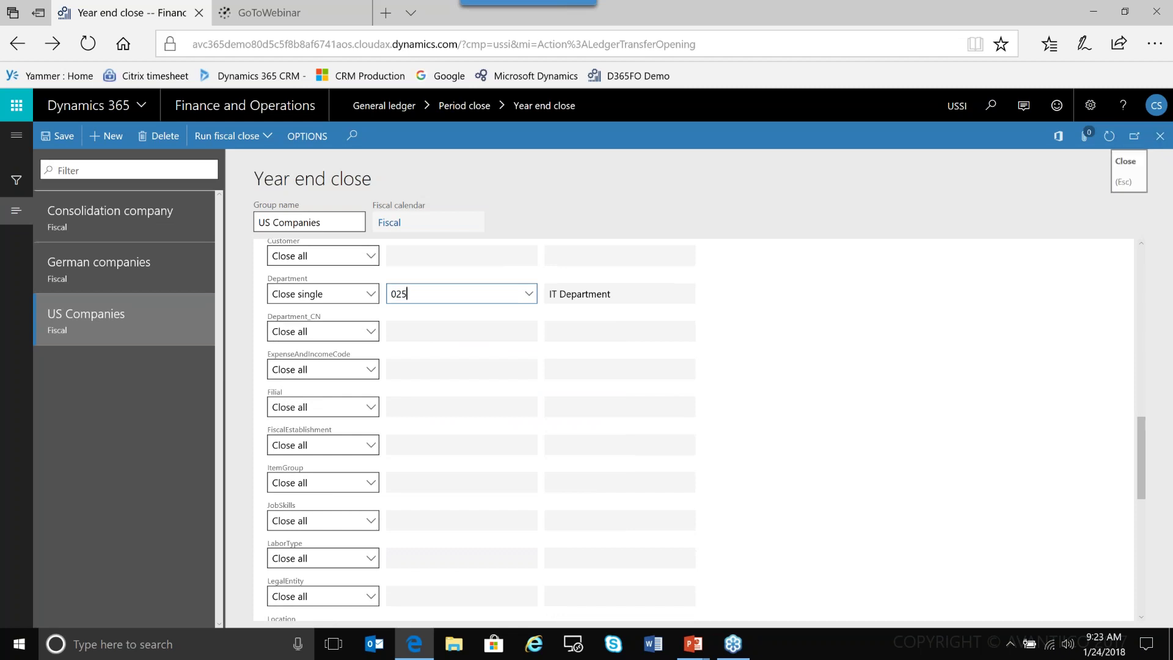
- Run the fiscal close for USSI only, for fiscal year 2017 with voucher YE2017-02
{"action": "scroll", "coordinate": [1144, 275], "scroll_direction": "up", "scroll_amount": 8}
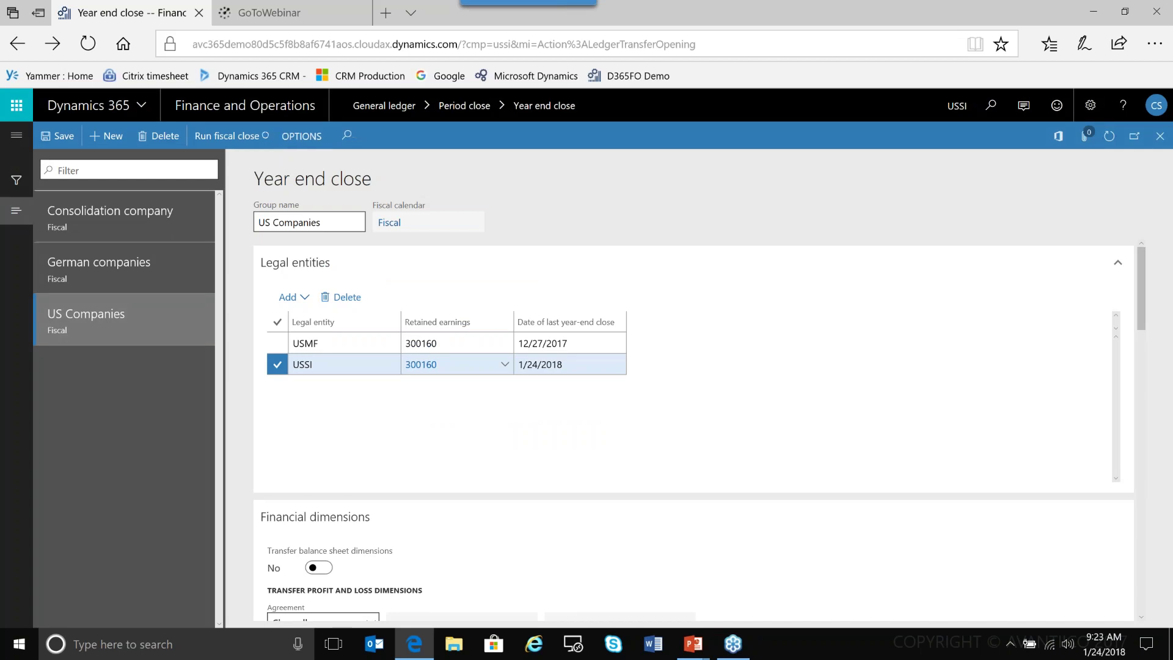
{"action": "left_click", "coordinate": [232, 136]}
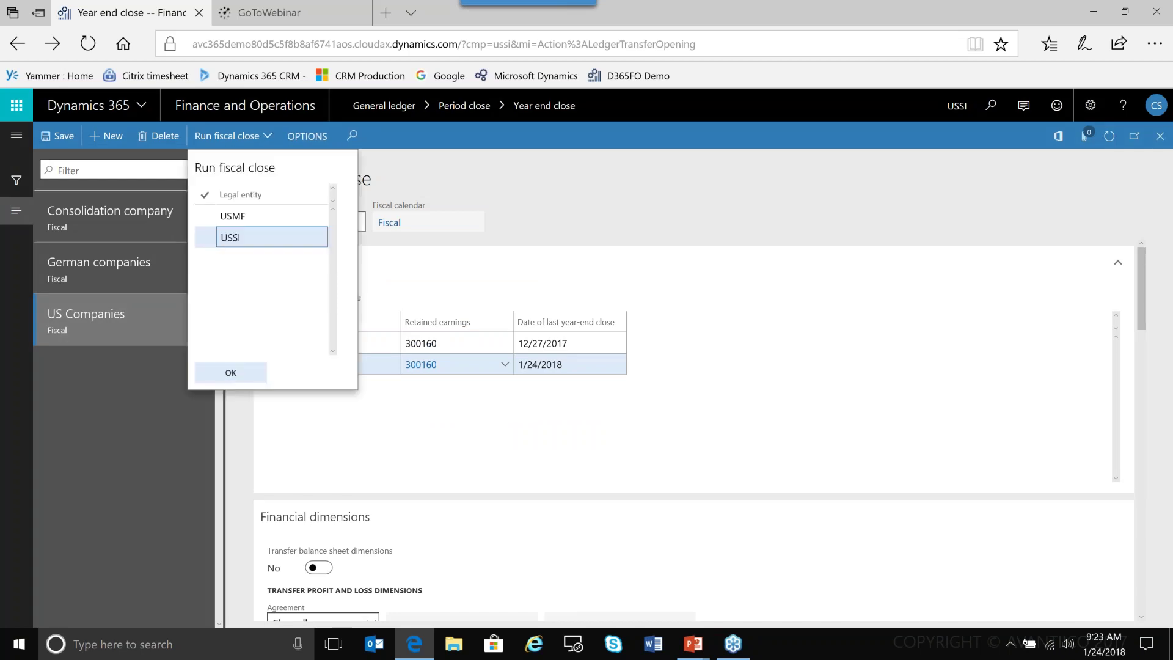
{"action": "left_click", "coordinate": [206, 239]}
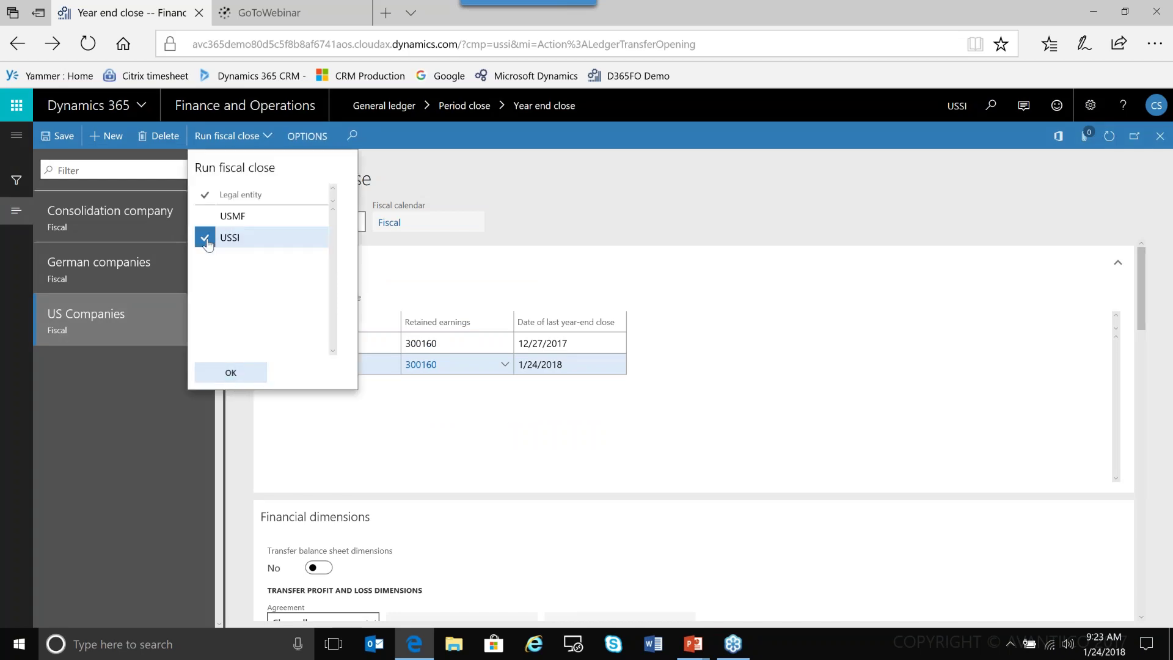
{"action": "left_click", "coordinate": [231, 372]}
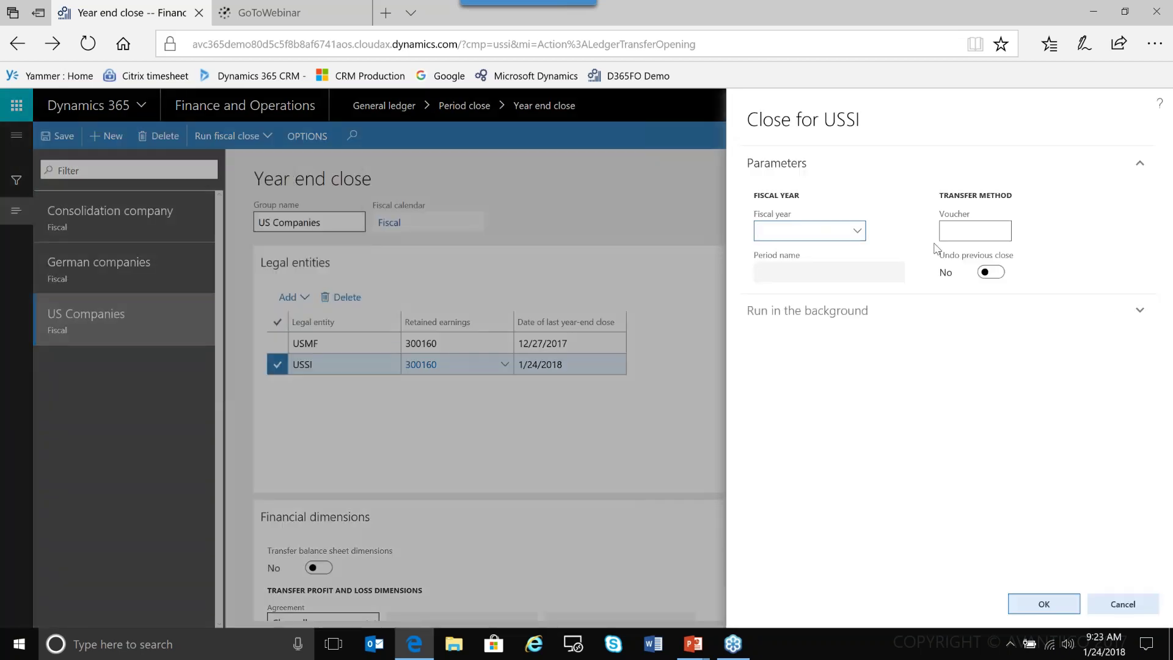
{"action": "left_click", "coordinate": [857, 232]}
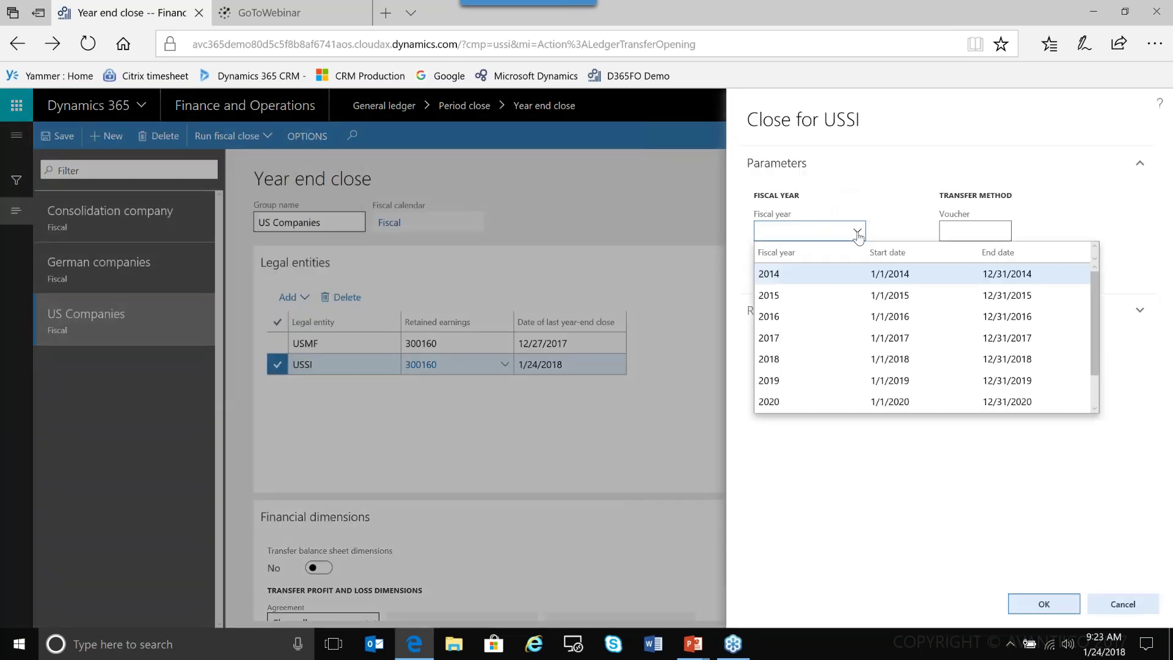
{"action": "left_click", "coordinate": [810, 334]}
{"action": "left_click", "coordinate": [979, 231]}
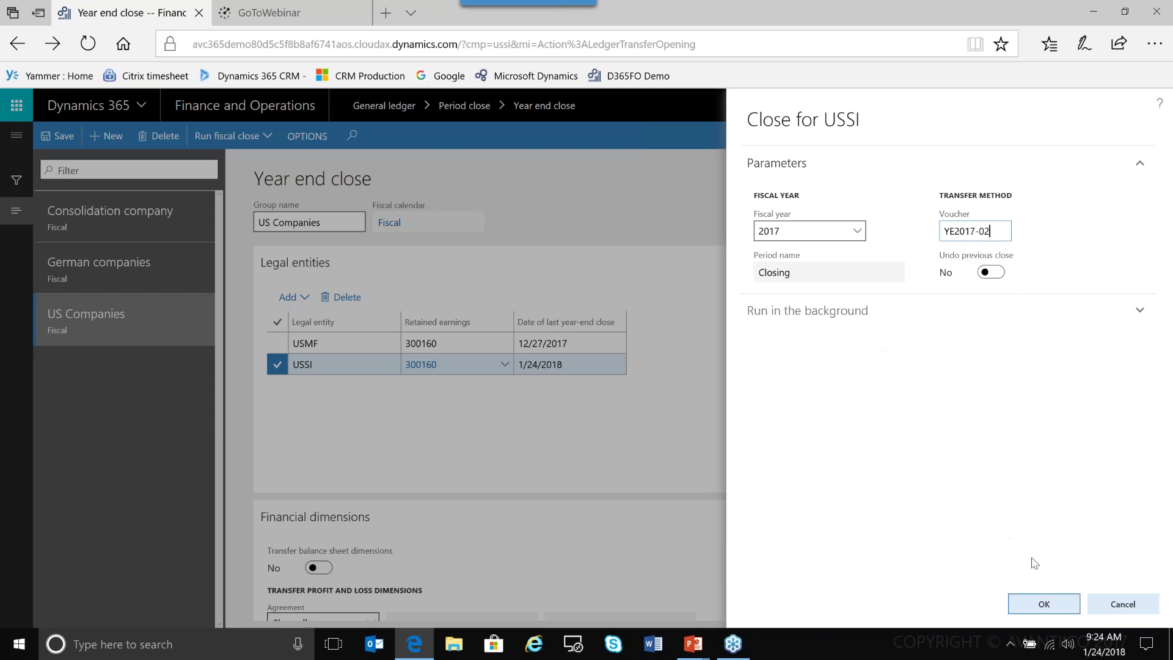
{"action": "left_click", "coordinate": [1044, 603]}
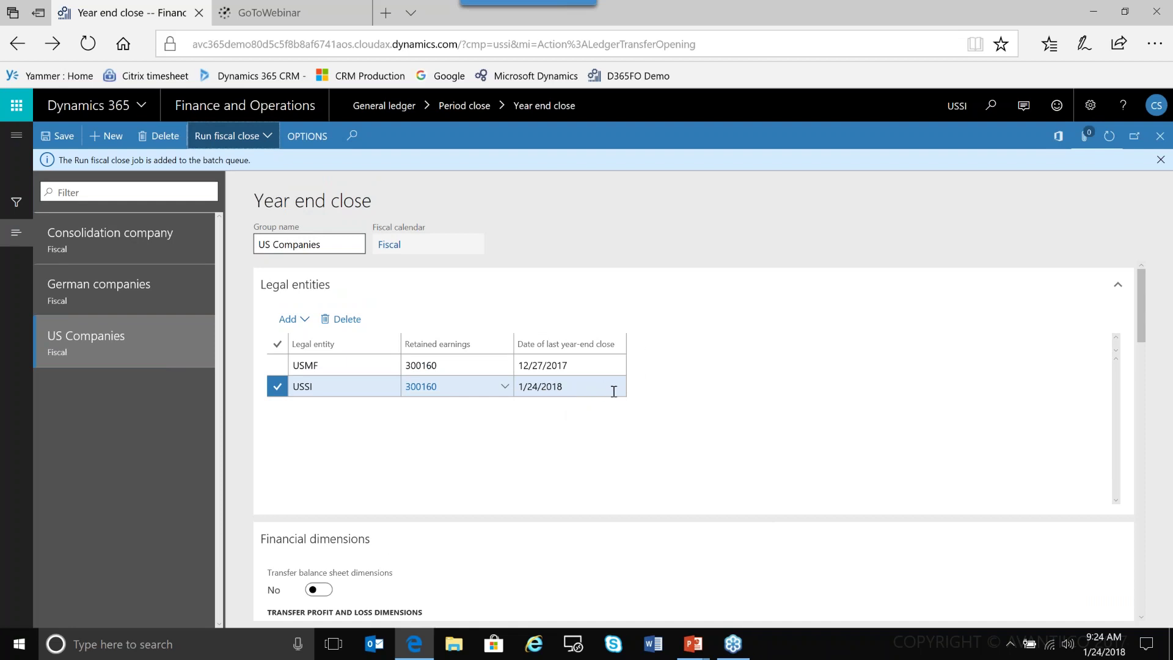
- Duplicate the Year end close page in a second browser tab
{"action": "right_click", "coordinate": [121, 20]}
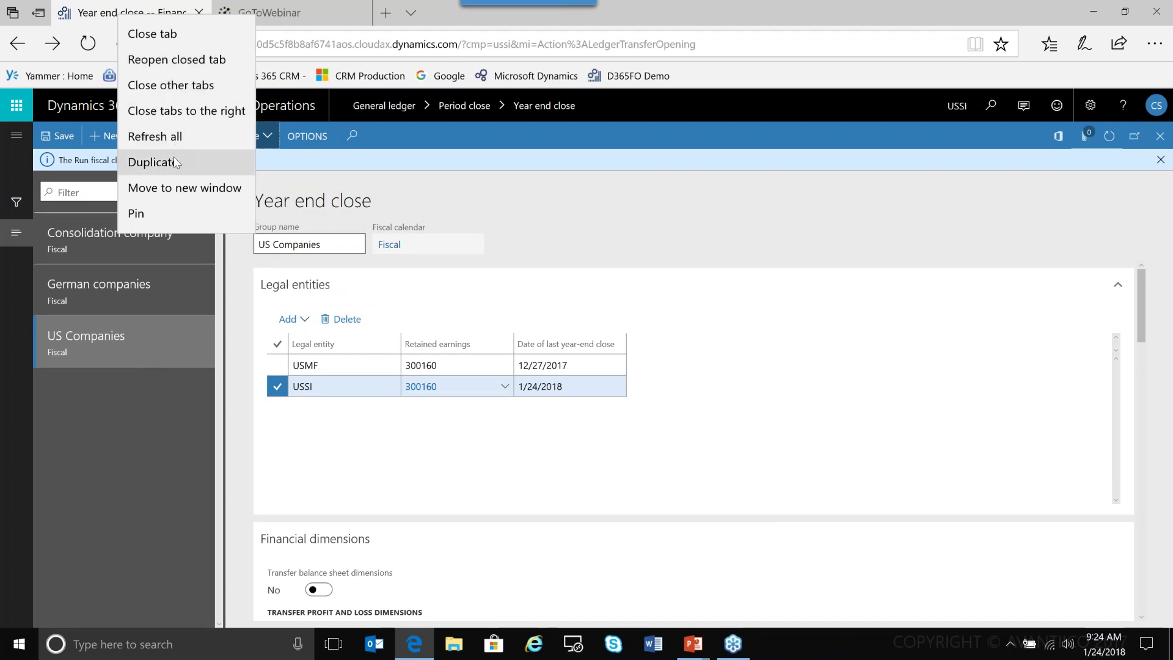
{"action": "left_click", "coordinate": [153, 162]}
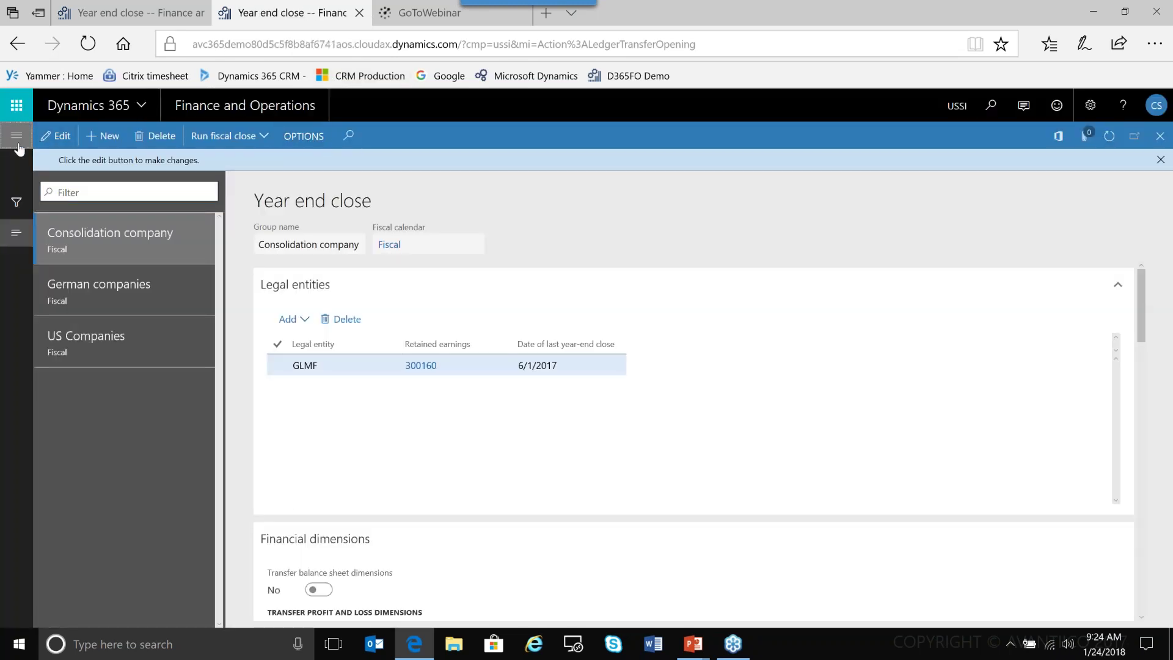
{"action": "left_click", "coordinate": [16, 135]}
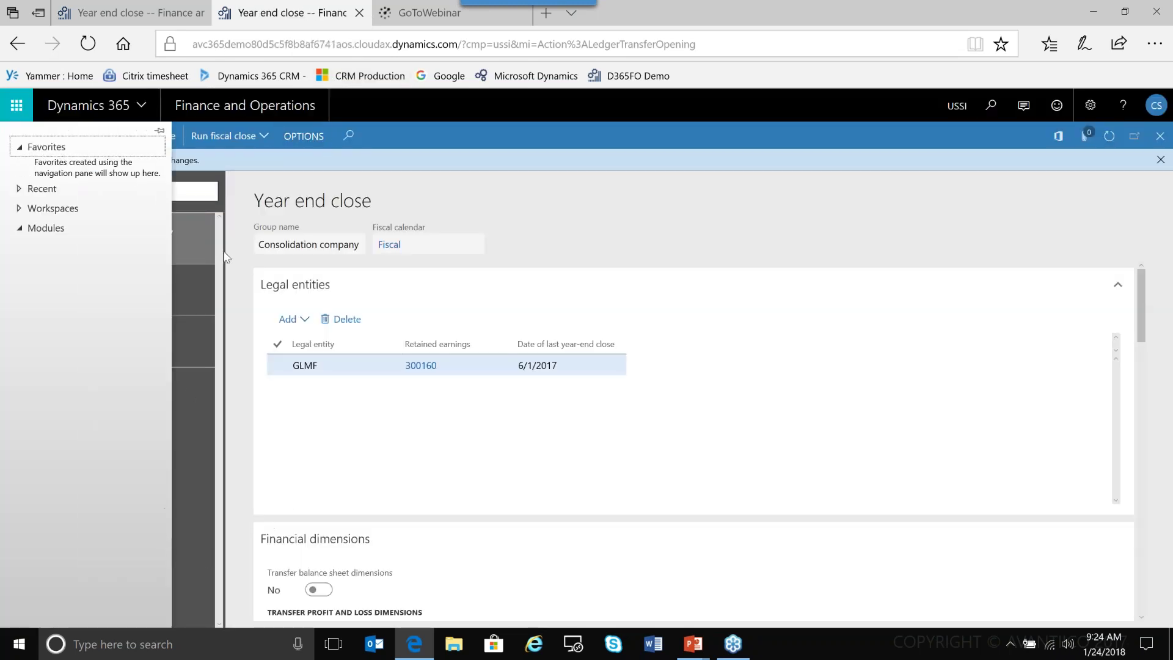
{"action": "left_click", "coordinate": [217, 270]}
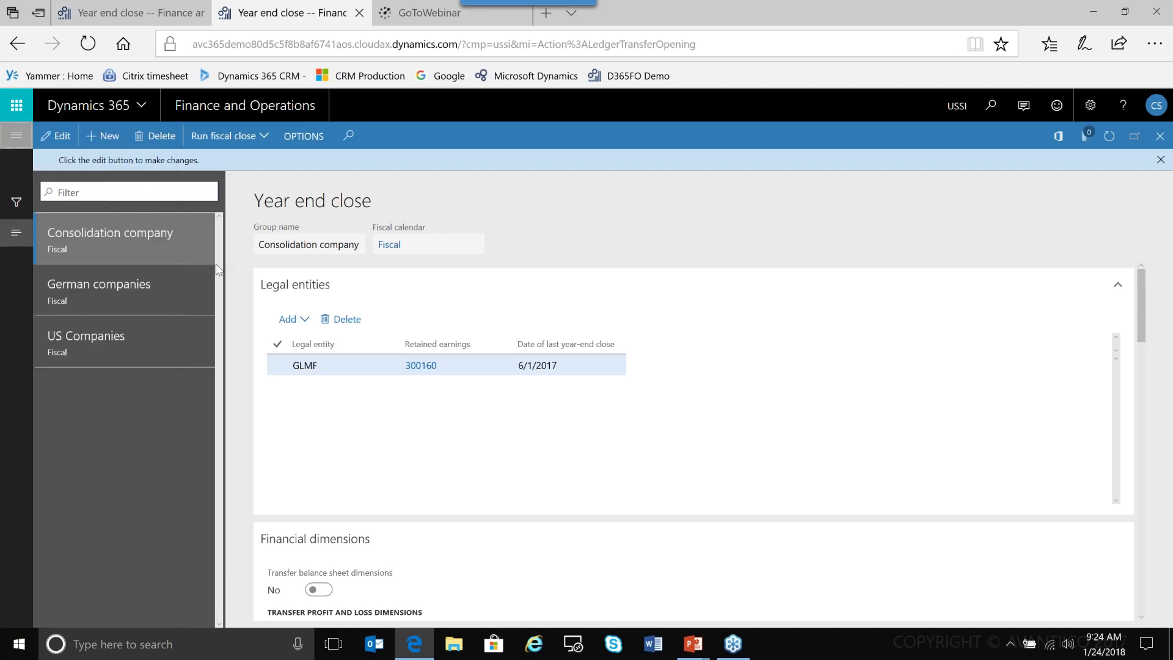
{"action": "left_click", "coordinate": [18, 141]}
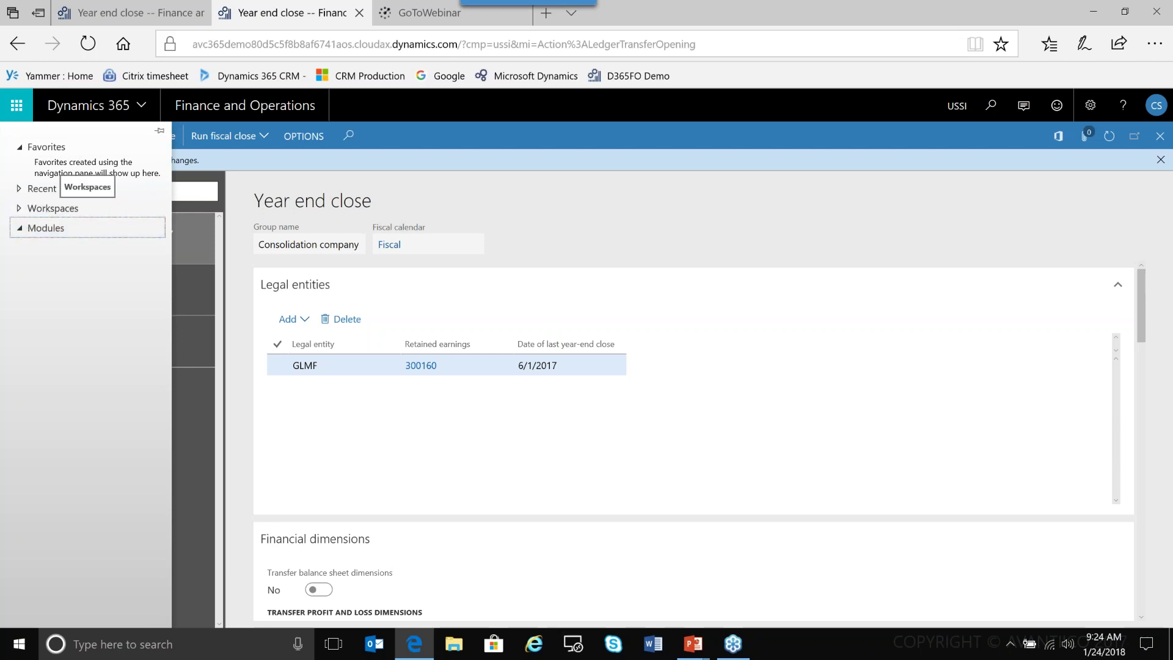
{"action": "left_click", "coordinate": [526, 137]}
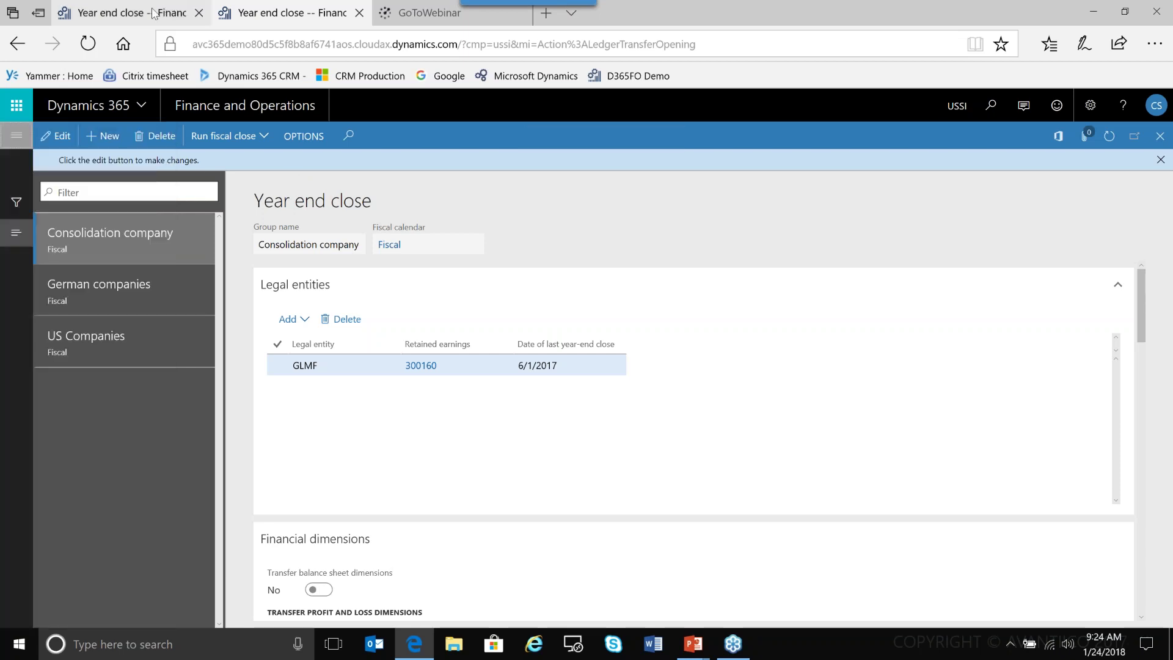
- Close the duplicated Year end close page and open the Batch jobs inquiry under System administration
{"action": "left_click", "coordinate": [1159, 161]}
{"action": "key", "text": "Escape"}
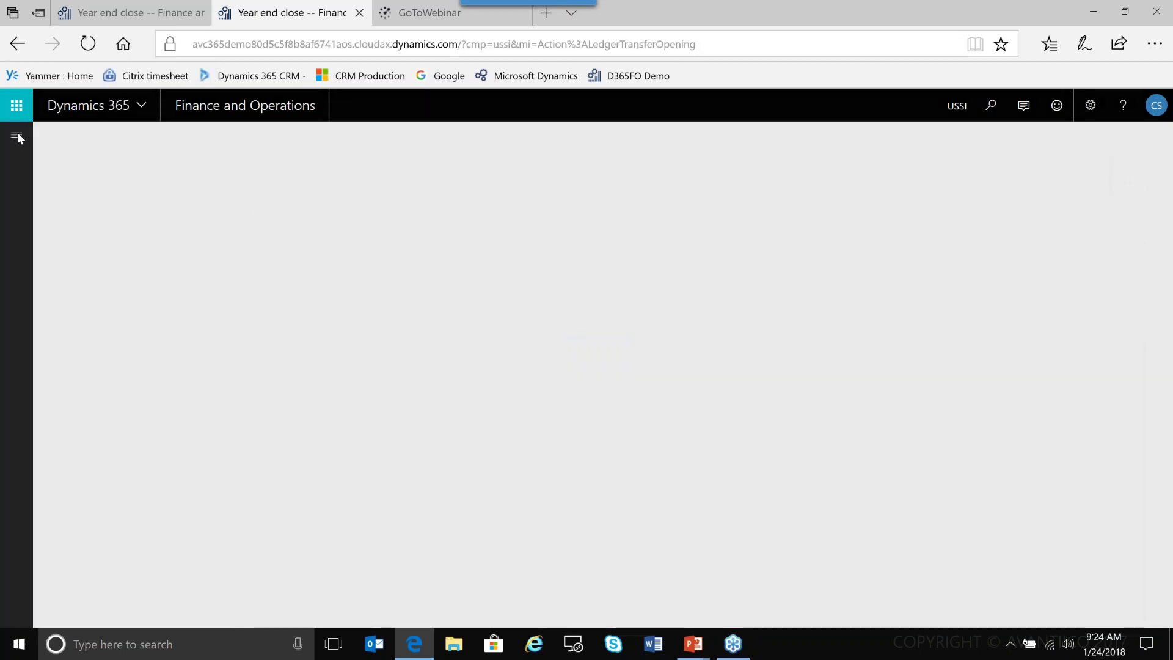
{"action": "left_click", "coordinate": [17, 137]}
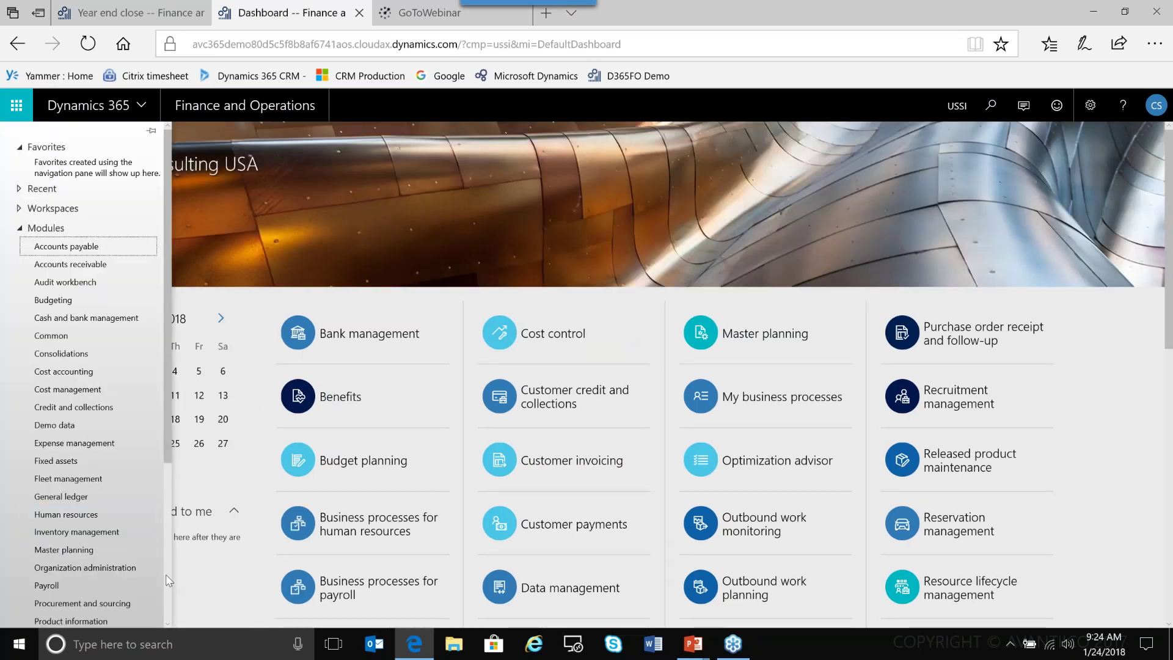
{"action": "scroll", "coordinate": [167, 574], "scroll_direction": "down", "scroll_amount": 4}
{"action": "left_click", "coordinate": [78, 532]}
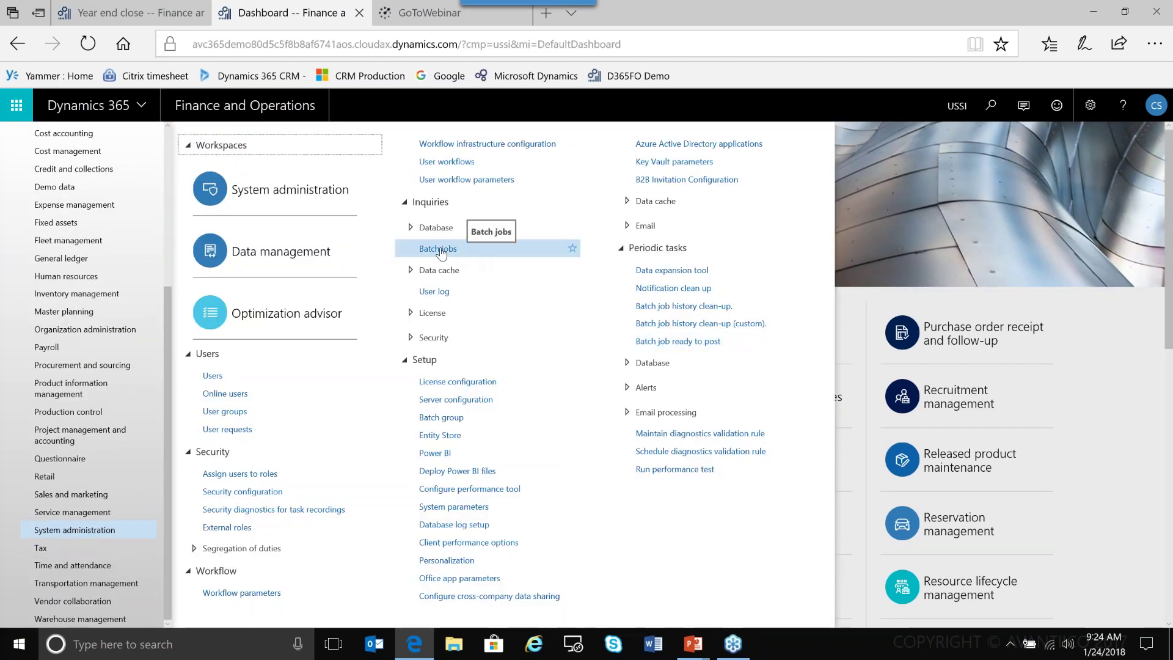
{"action": "left_click", "coordinate": [439, 250]}
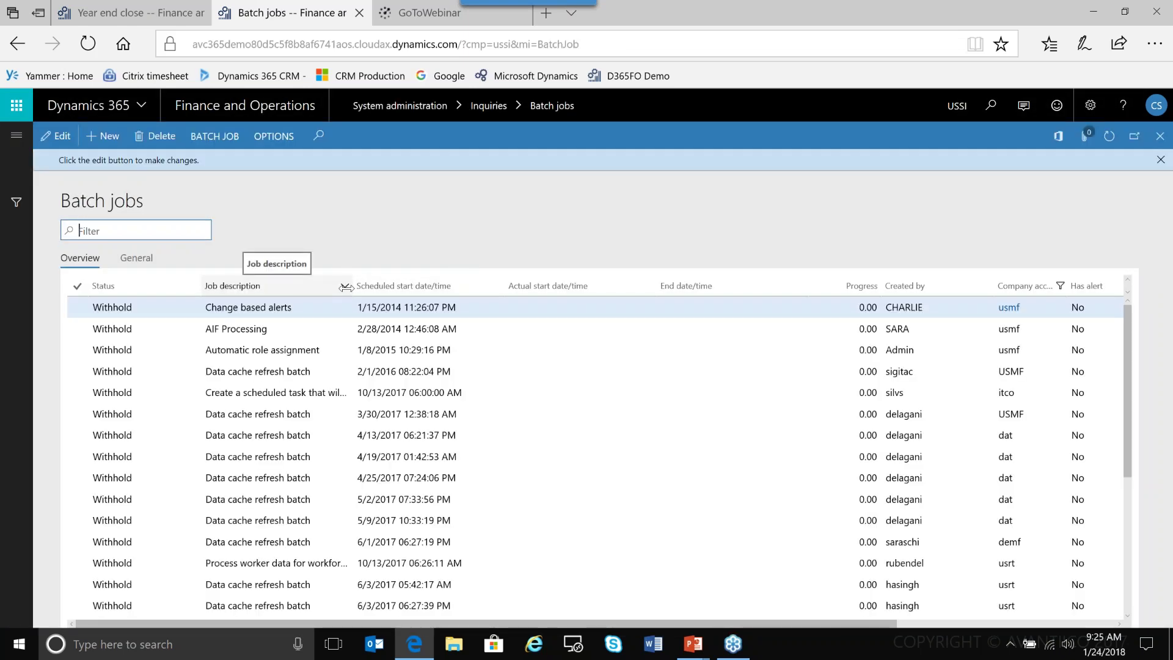
- Filter the batch jobs to descriptions beginning with "run fiscal close" and sort them by scheduled start date, newest to oldest
{"action": "left_click", "coordinate": [274, 285]}
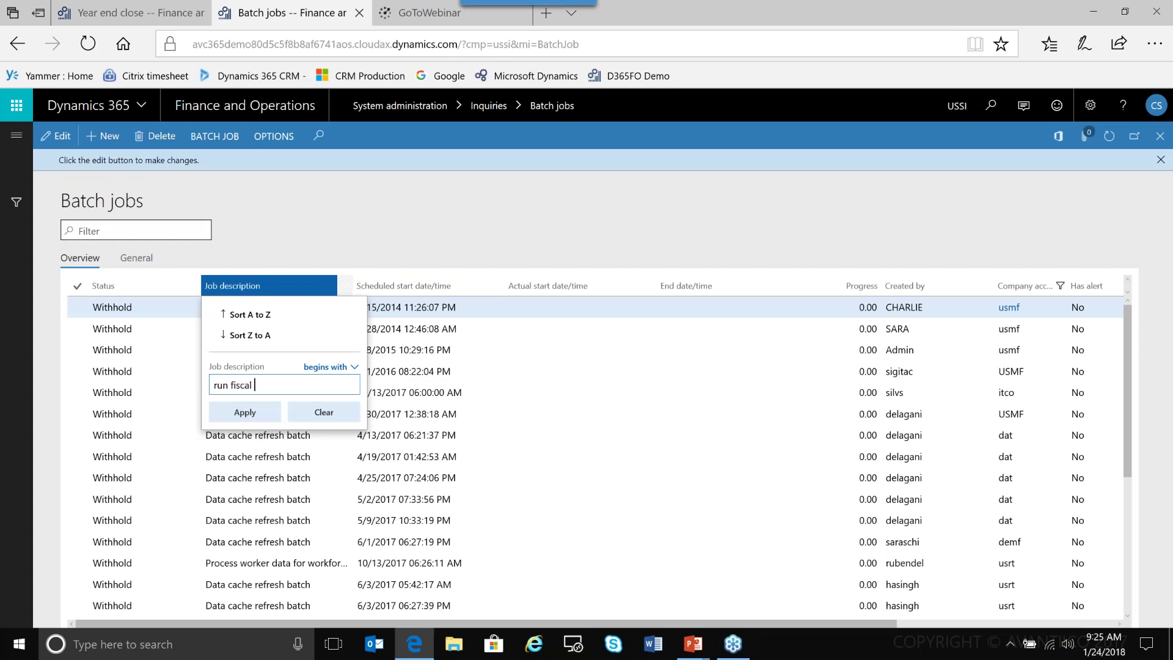
{"action": "type", "text": "run fiscal close"}
{"action": "key", "text": "Return"}
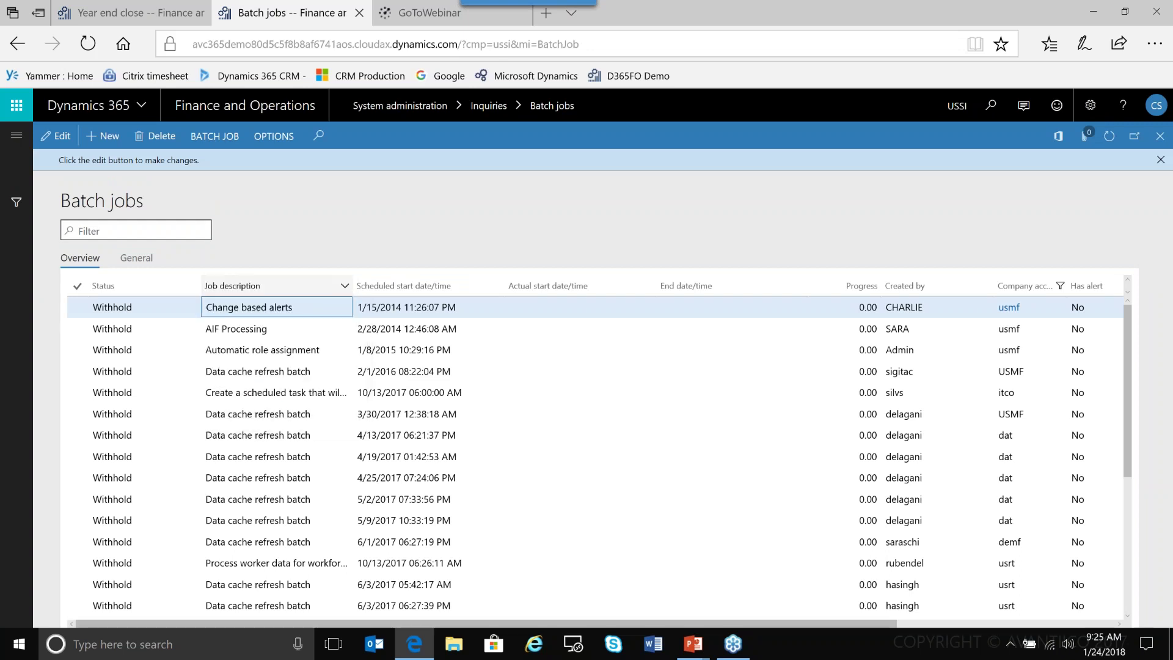
{"action": "left_click", "coordinate": [497, 286]}
{"action": "left_click", "coordinate": [482, 240]}
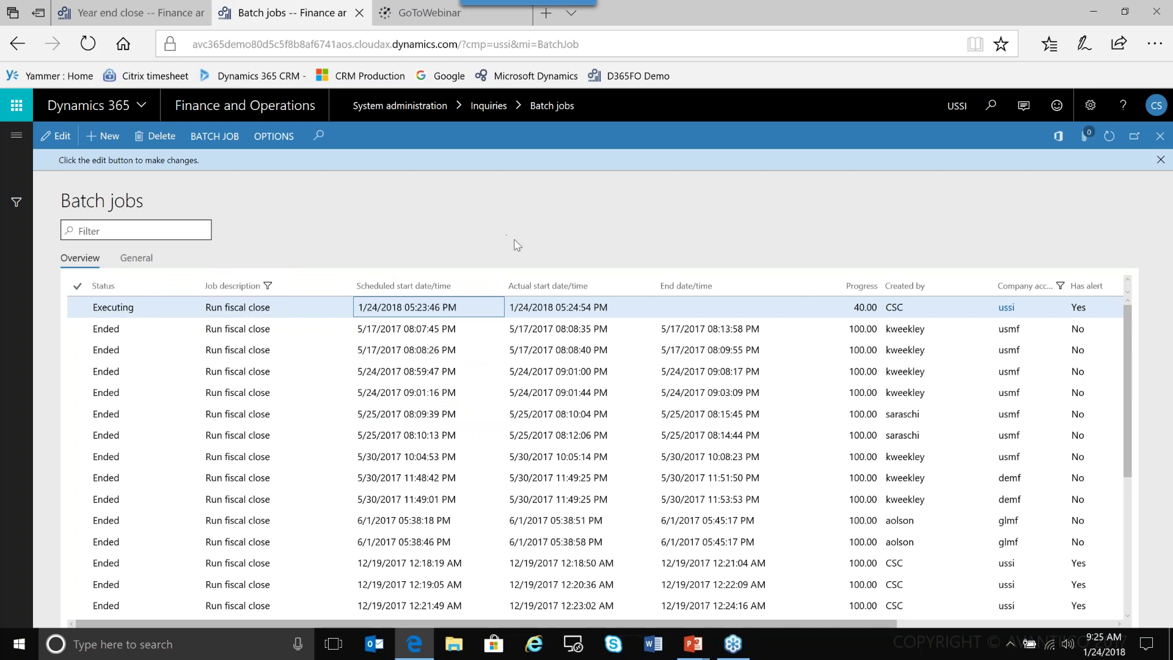
{"action": "left_click", "coordinate": [496, 287]}
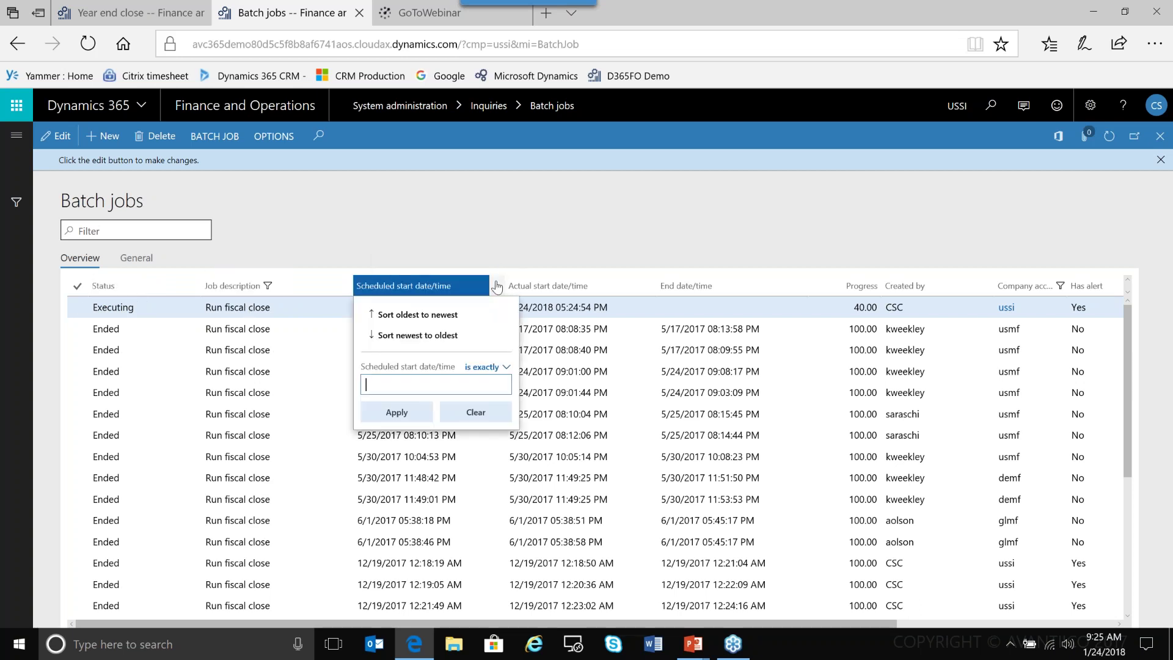
{"action": "left_click", "coordinate": [435, 336]}
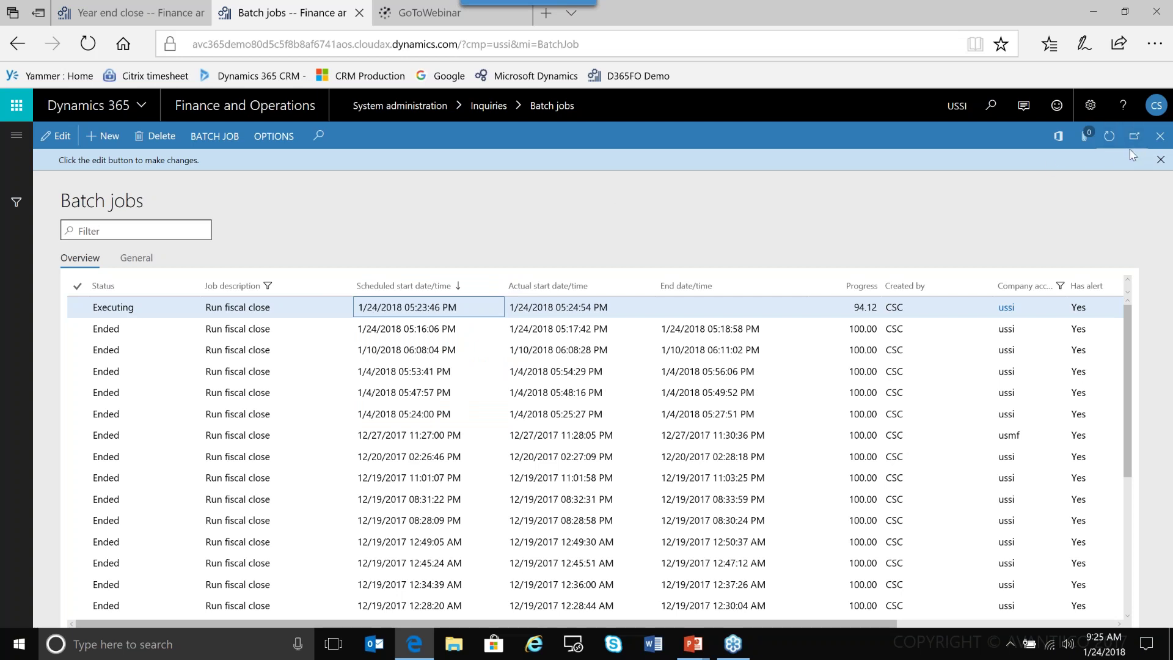
- Refresh the batch jobs list repeatedly to check the status and progress of USSI's newest fiscal close job
{"action": "left_click", "coordinate": [1109, 136]}
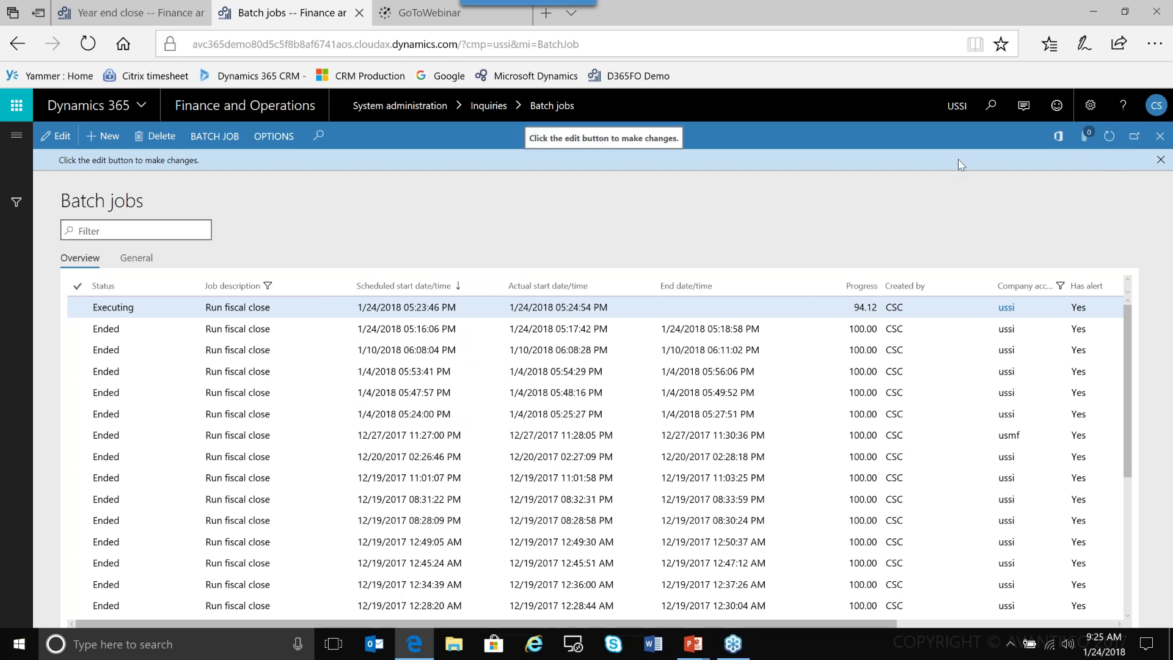
{"action": "left_click", "coordinate": [1109, 136]}
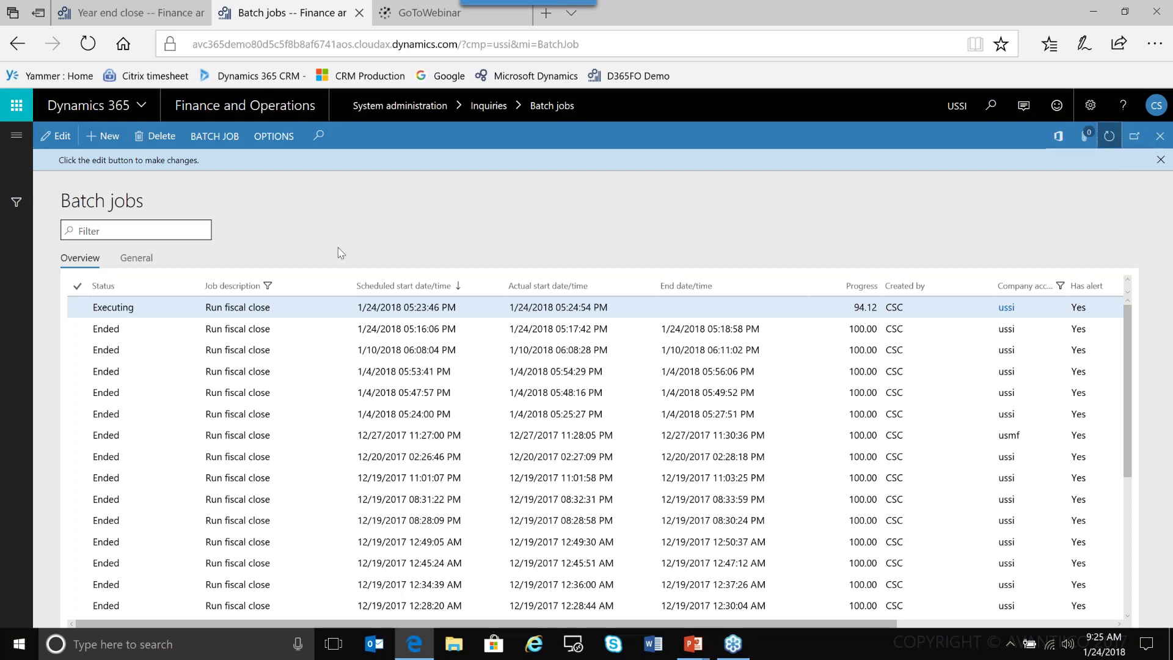
{"action": "left_click", "coordinate": [147, 12]}
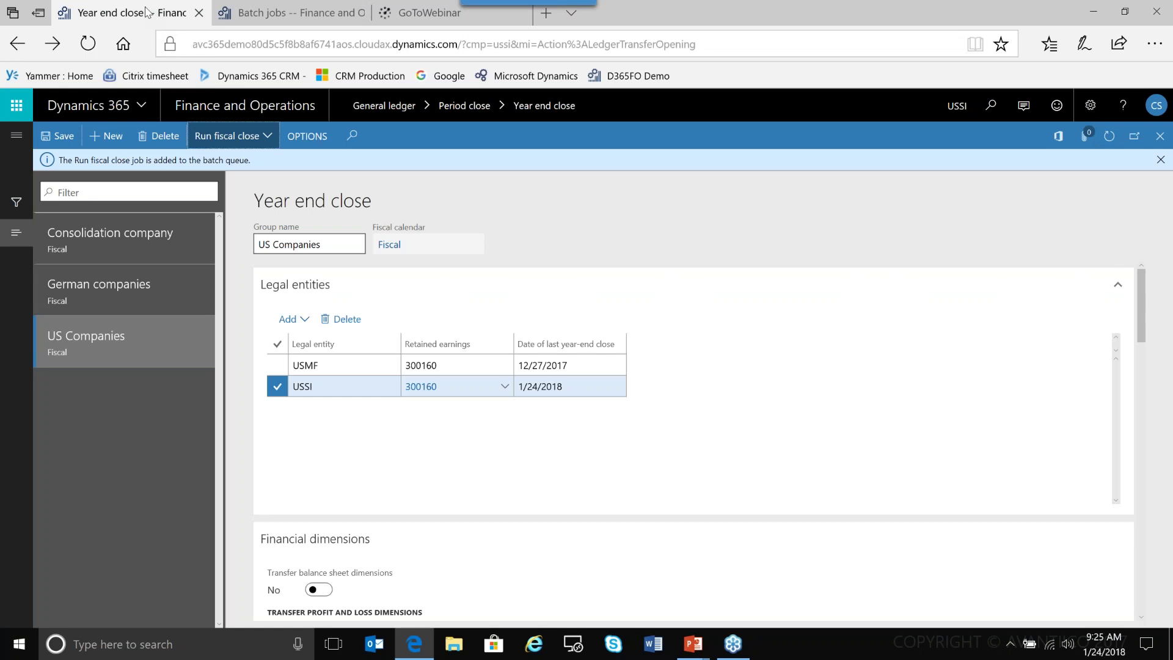
{"action": "left_click", "coordinate": [307, 12]}
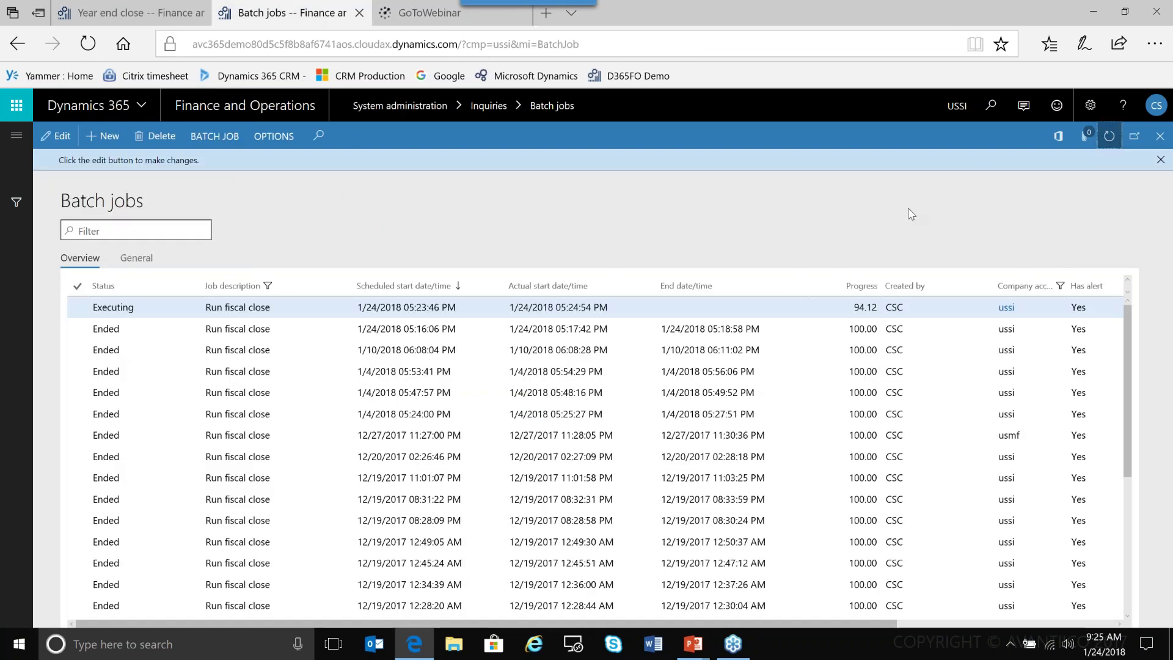
{"action": "left_click", "coordinate": [1109, 136]}
- Return to the original Year end close browser tab and open the General ledger Trial balance inquiry from there
{"action": "left_click", "coordinate": [140, 6]}
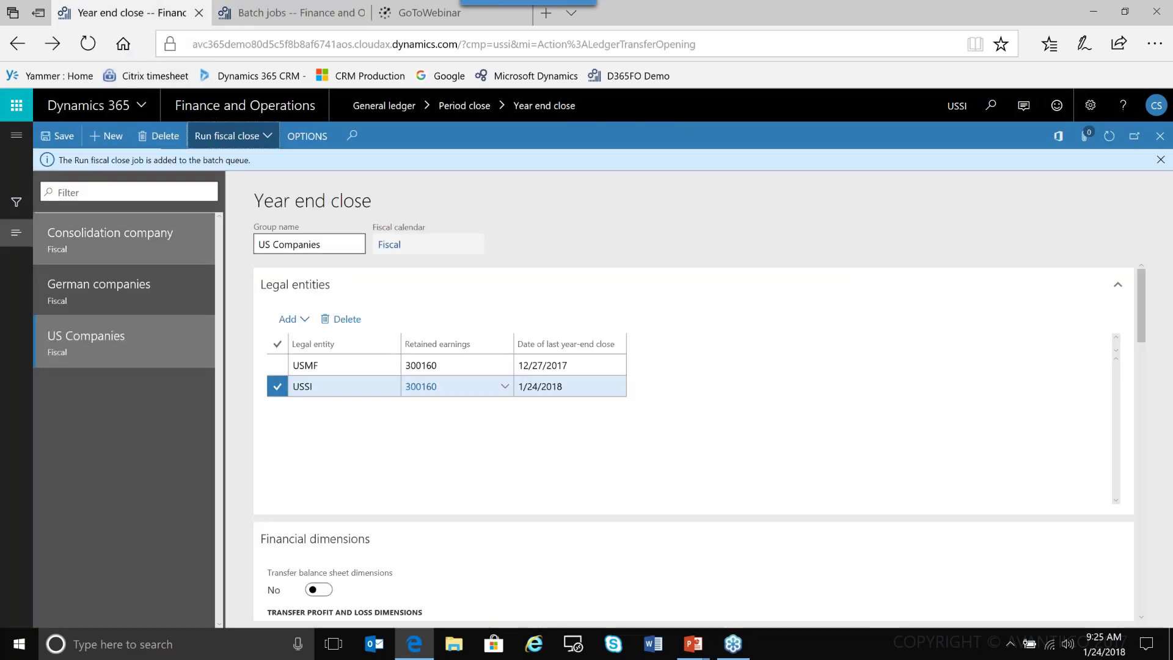
{"action": "left_click", "coordinate": [12, 135]}
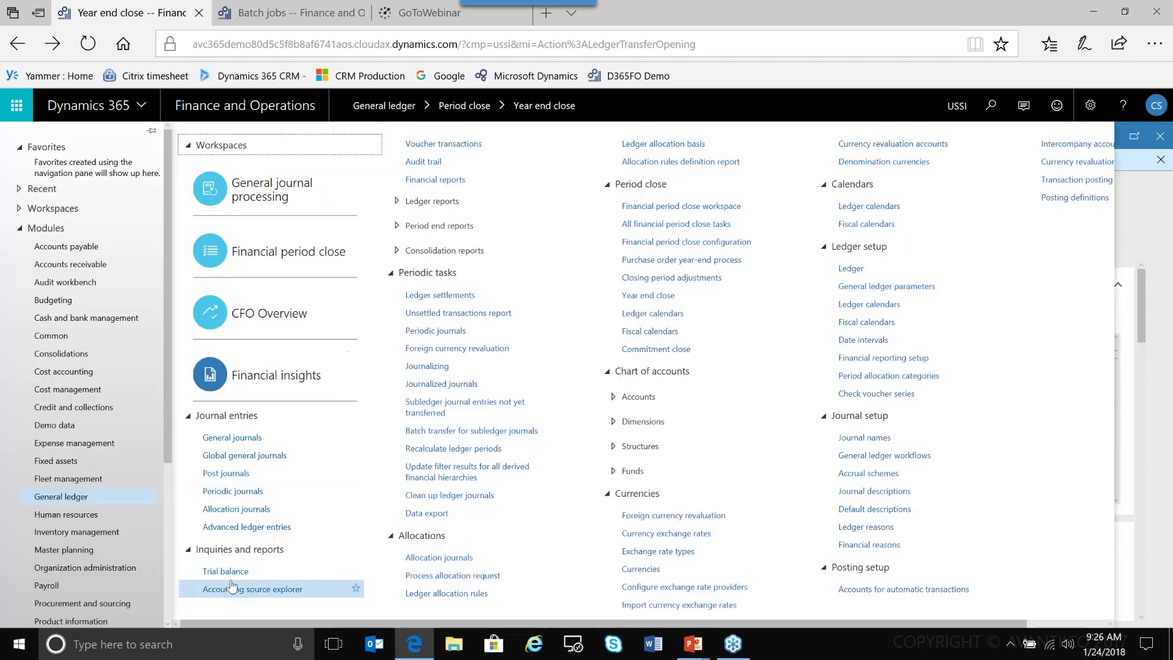
{"action": "key", "text": "Escape"}
{"action": "key", "text": "Escape"}
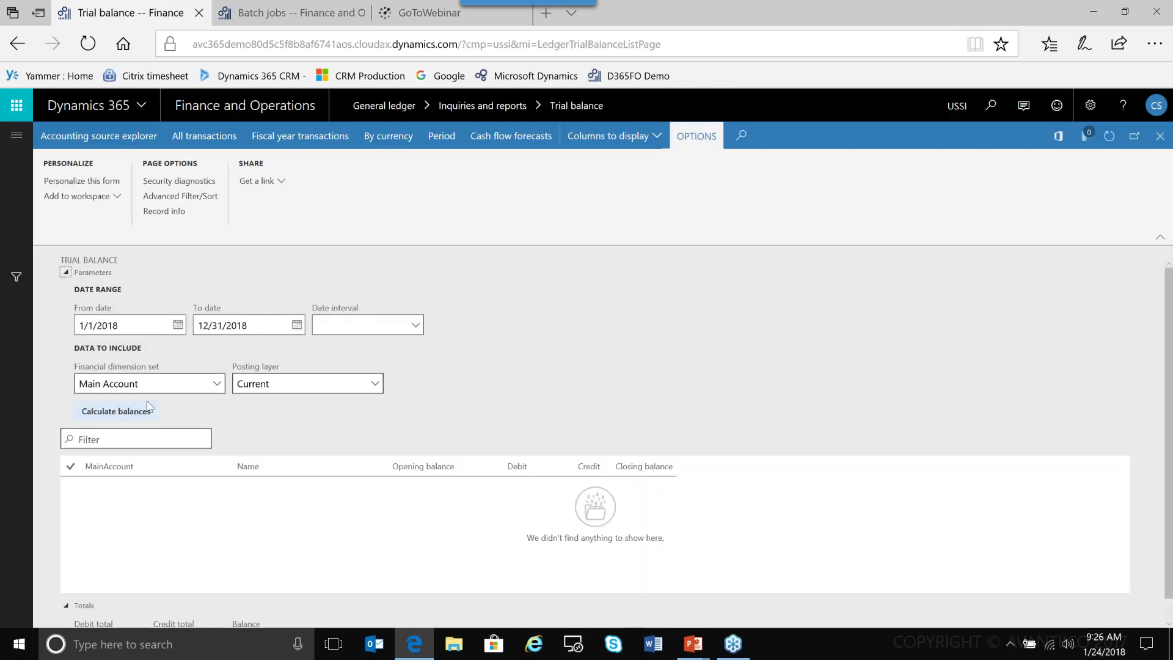
- Calculate the trial balance for 1/1/2018 to 12/31/2018 and open all transactions for the Retained Earnings account
{"action": "left_click", "coordinate": [125, 418]}
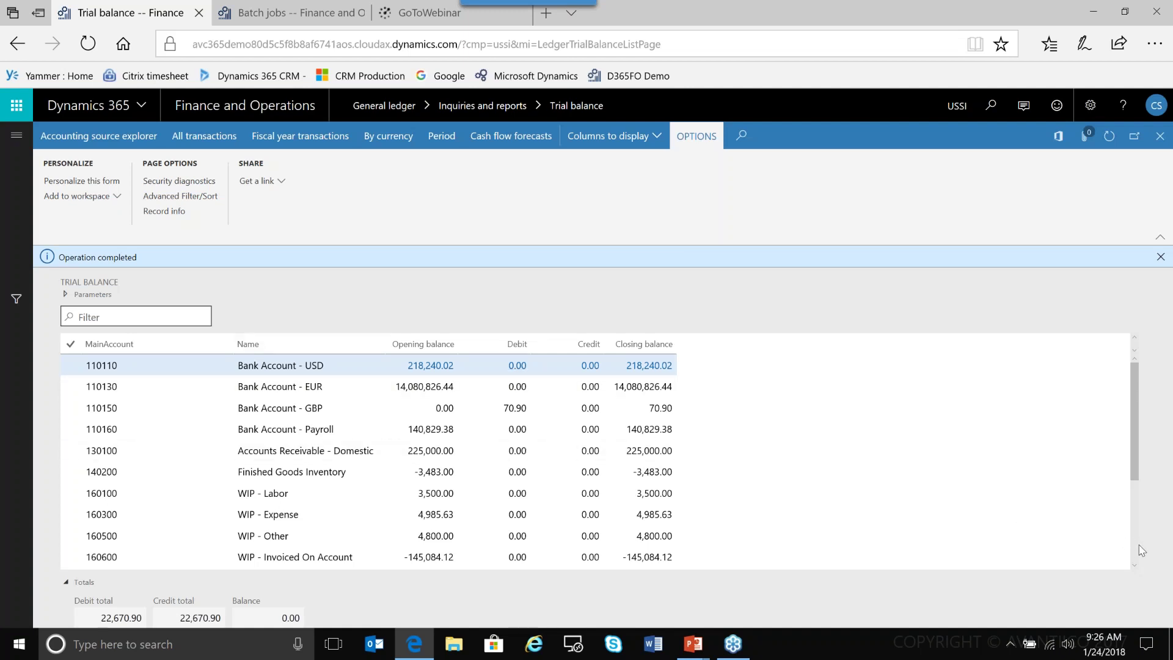
{"action": "scroll", "coordinate": [1137, 547], "scroll_direction": "down", "scroll_amount": 3}
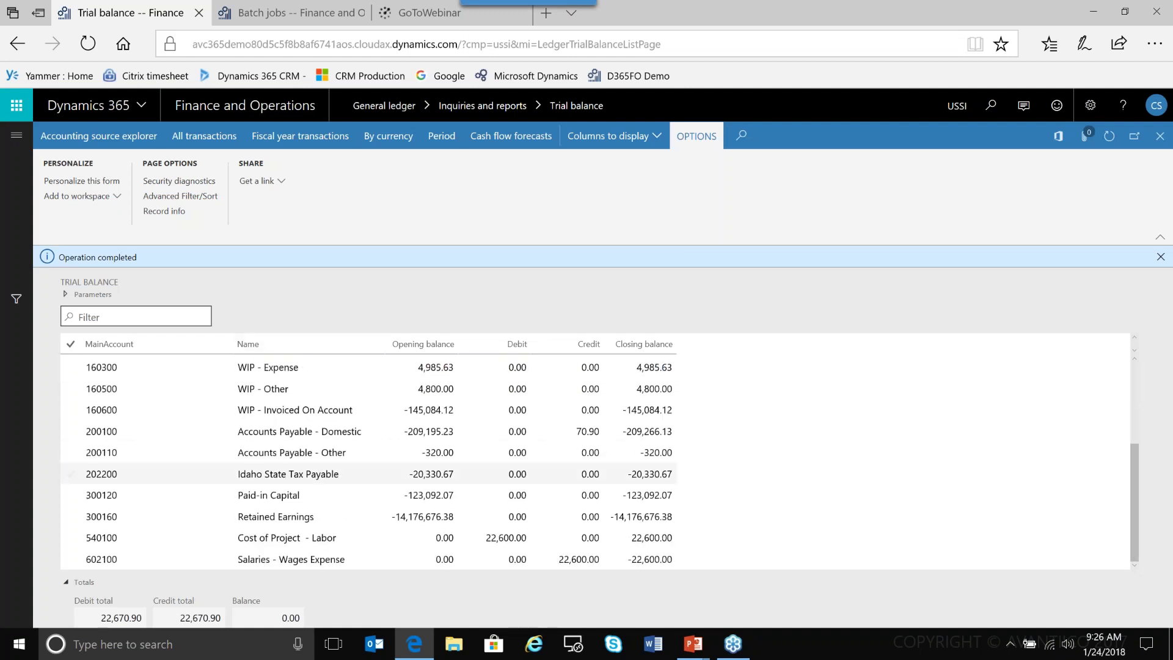
{"action": "left_click", "coordinate": [276, 518]}
{"action": "scroll", "coordinate": [276, 521], "scroll_direction": "up", "scroll_amount": 1}
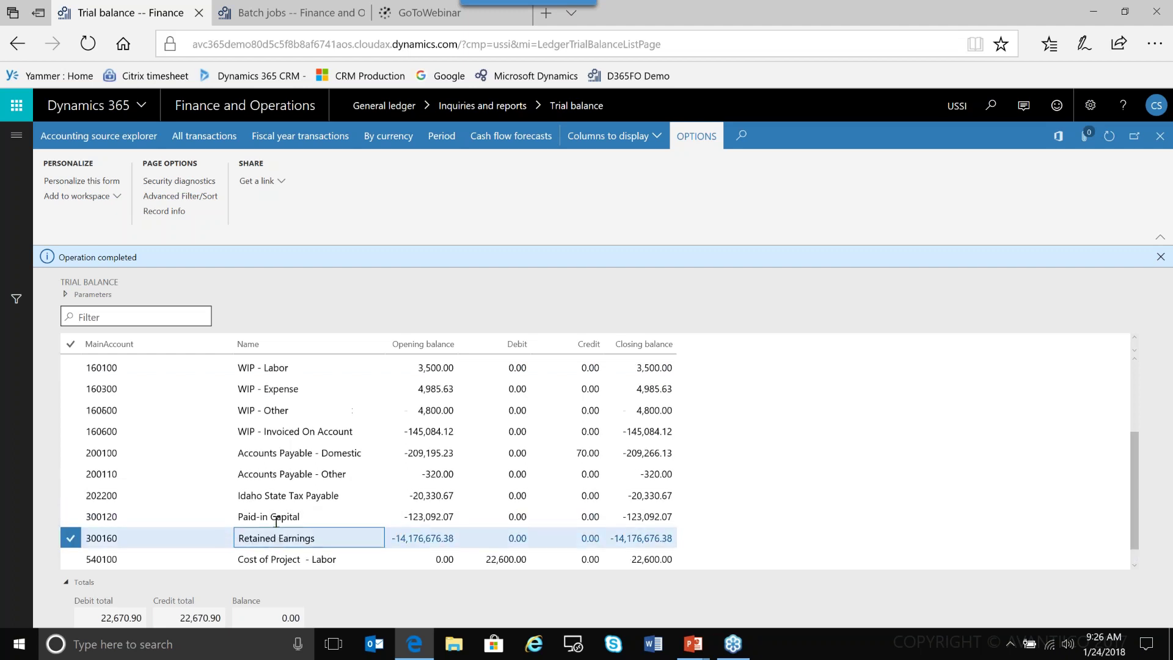
{"action": "left_click", "coordinate": [220, 145]}
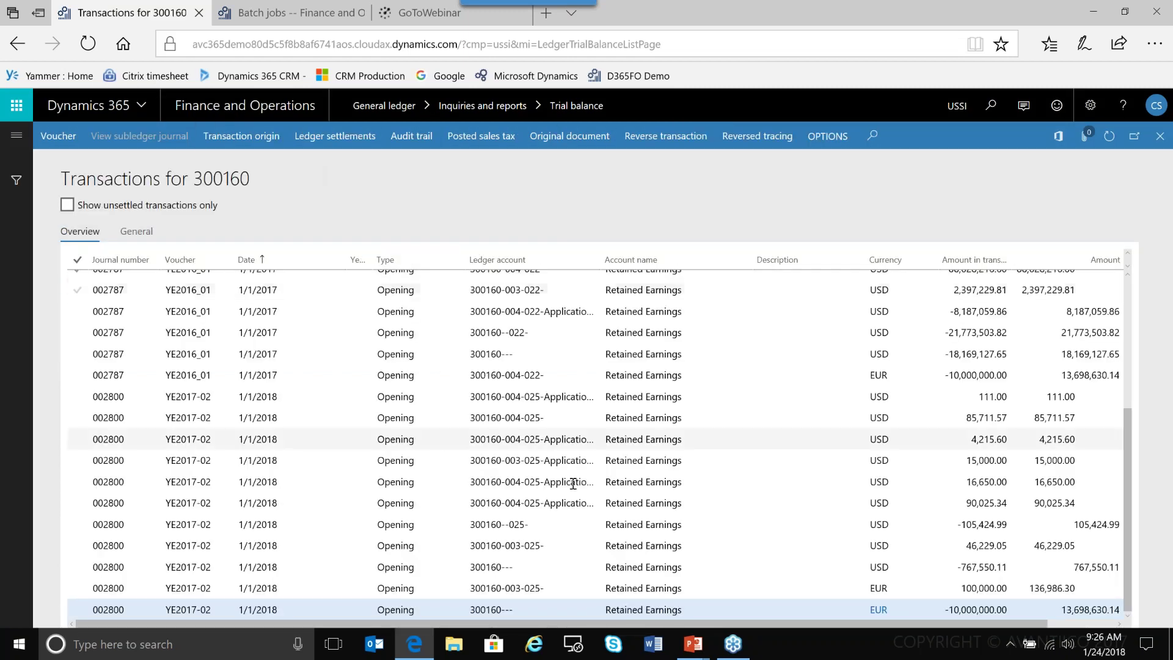
- Examine the 1/1/2018 opening transactions of account 300160, checking the voucher and the dimensions in the ledger account values
{"action": "mouse_move", "coordinate": [560, 526]}
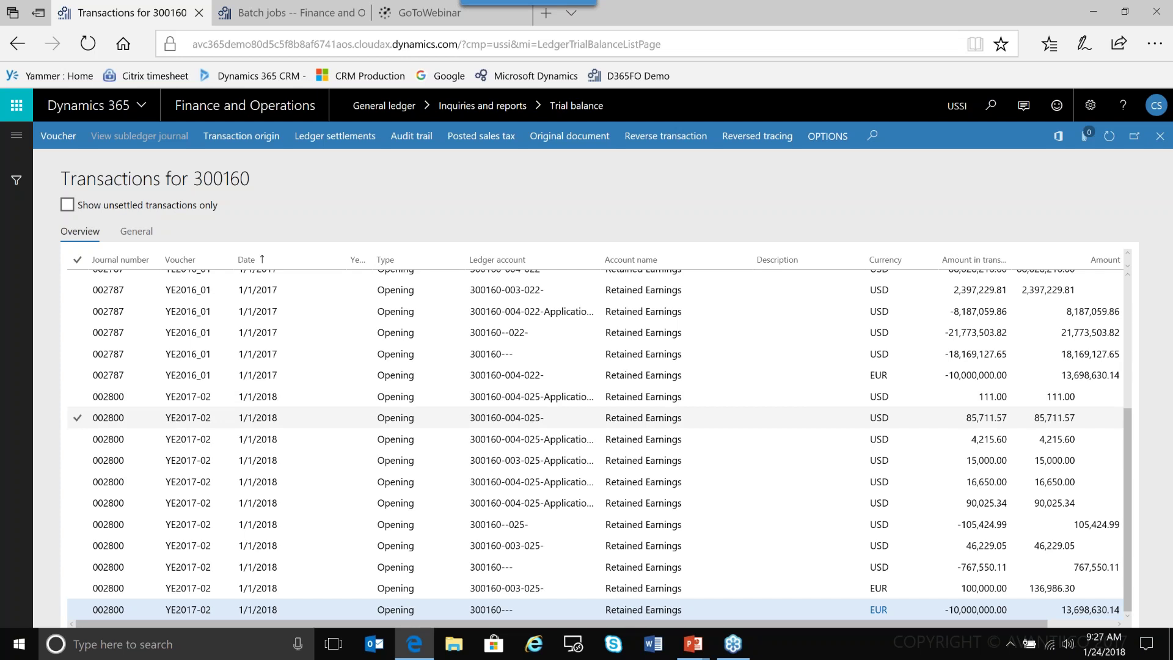
{"action": "left_click", "coordinate": [201, 398]}
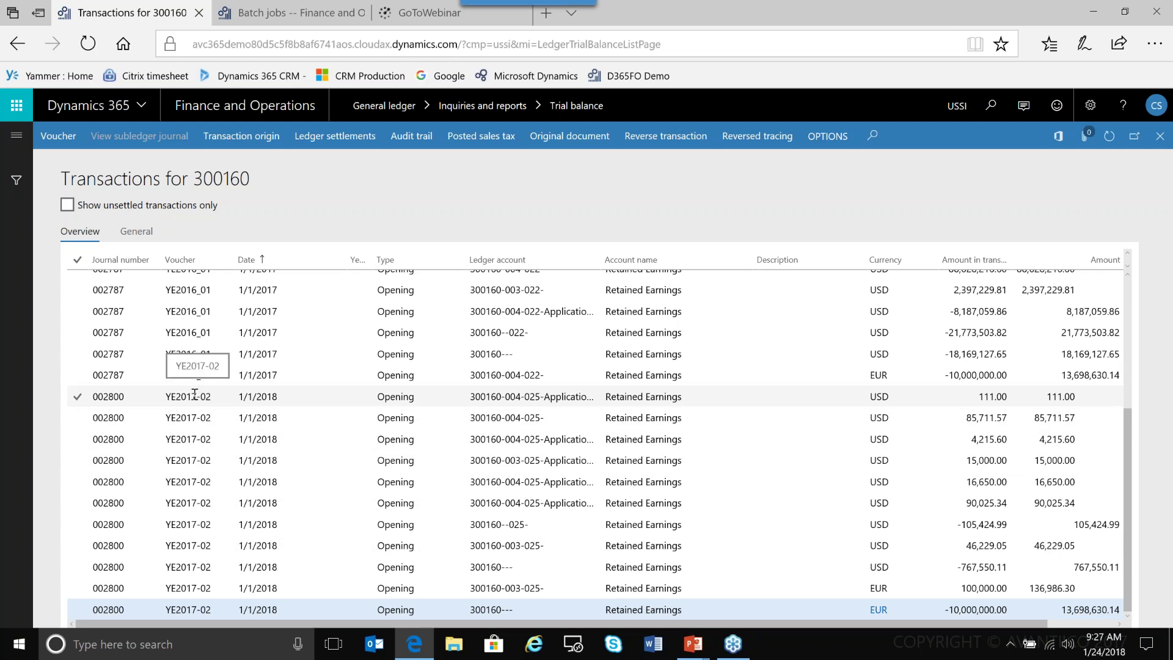
{"action": "left_click", "coordinate": [194, 416]}
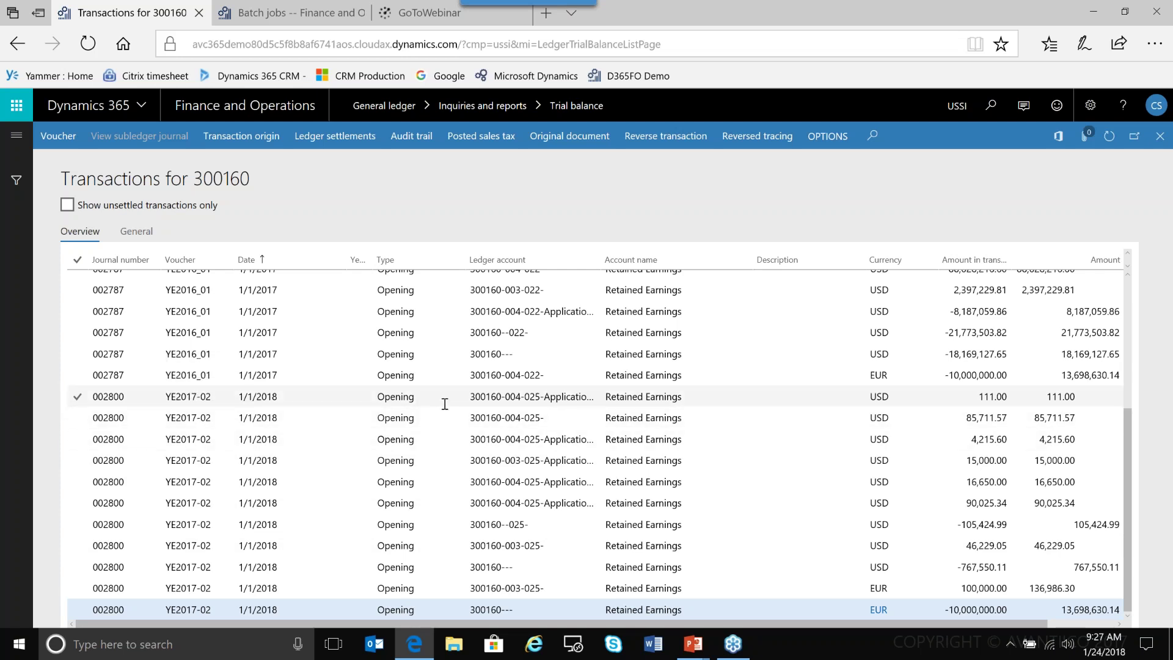
{"action": "left_click", "coordinate": [498, 480]}
{"action": "left_click", "coordinate": [525, 418]}
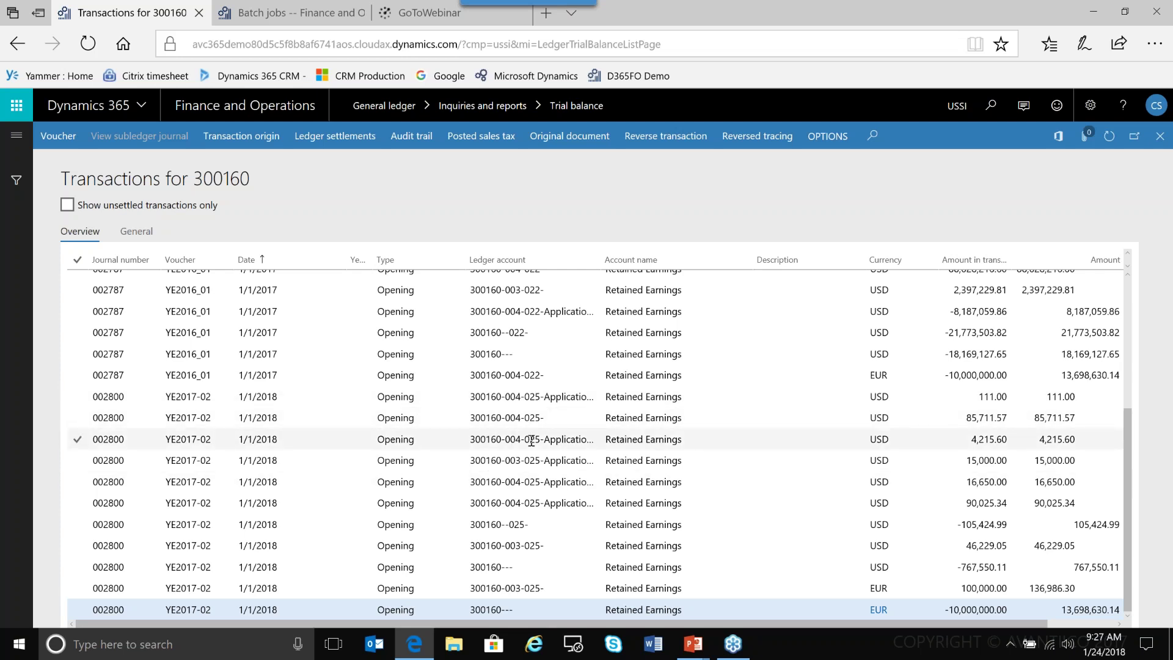
{"action": "mouse_move", "coordinate": [532, 440]}
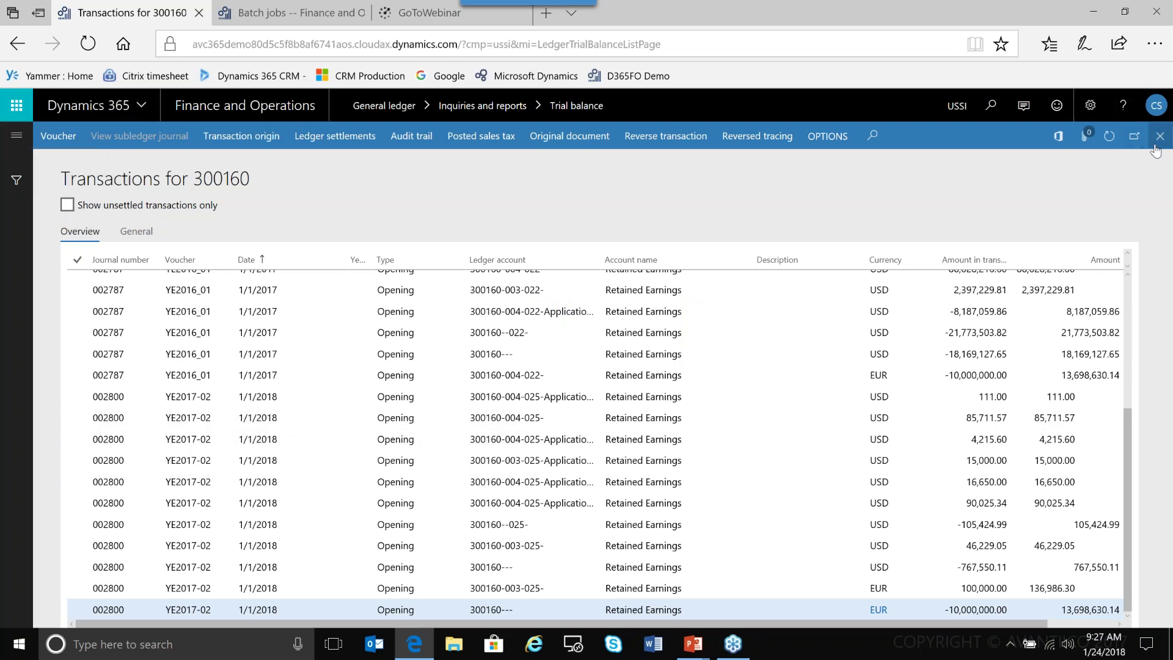
- Open the General ledger Year end close page and select USSI in the US Companies group
{"action": "left_click", "coordinate": [19, 136]}
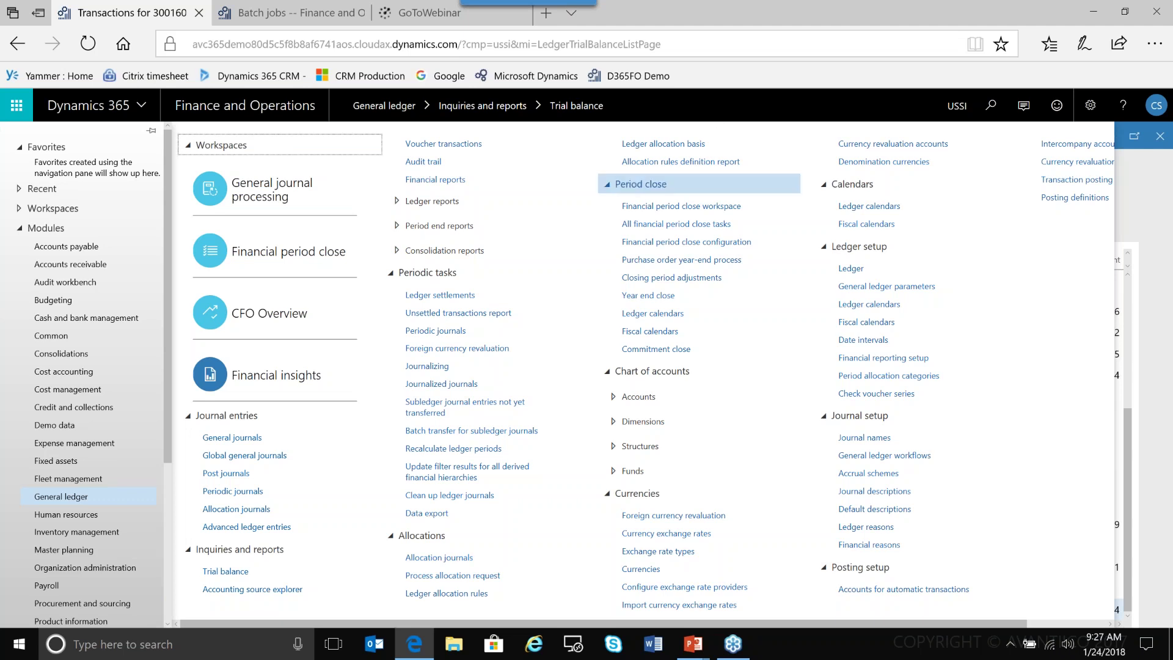
{"action": "left_click", "coordinate": [651, 295]}
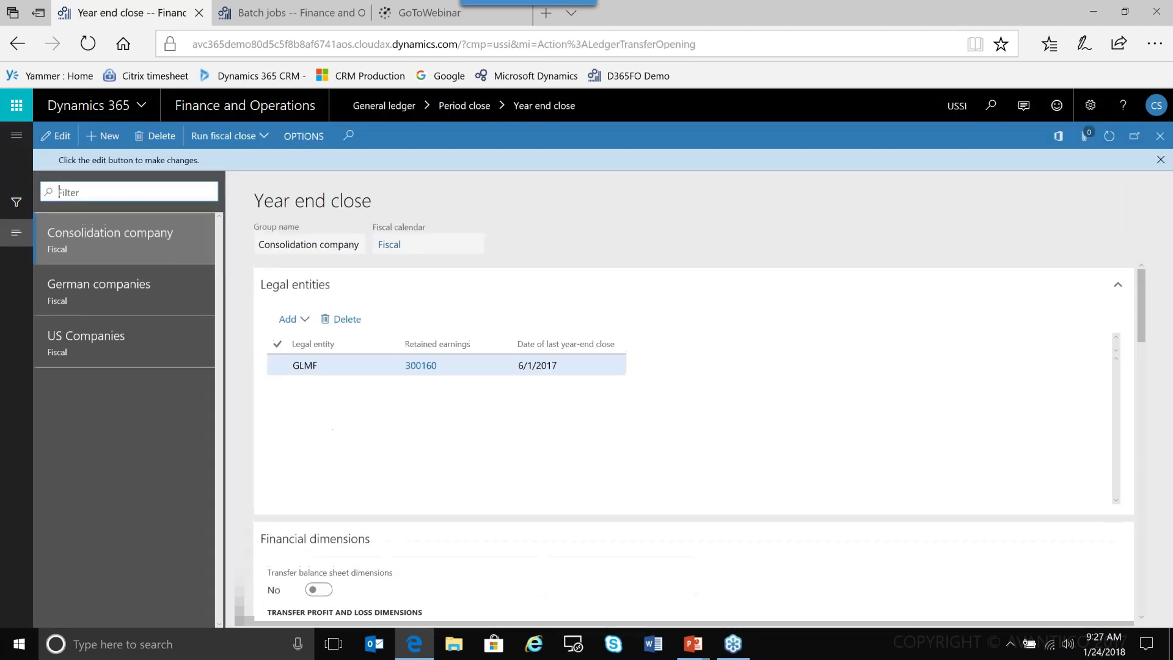
{"action": "left_click", "coordinate": [143, 365]}
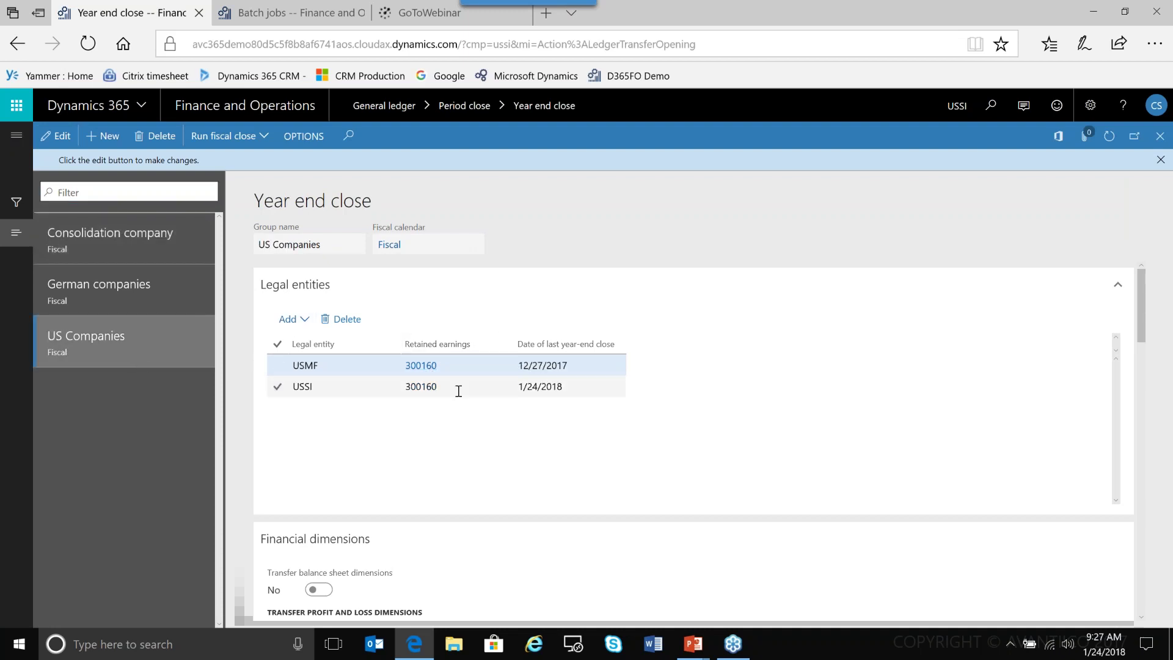
{"action": "left_click", "coordinate": [541, 386]}
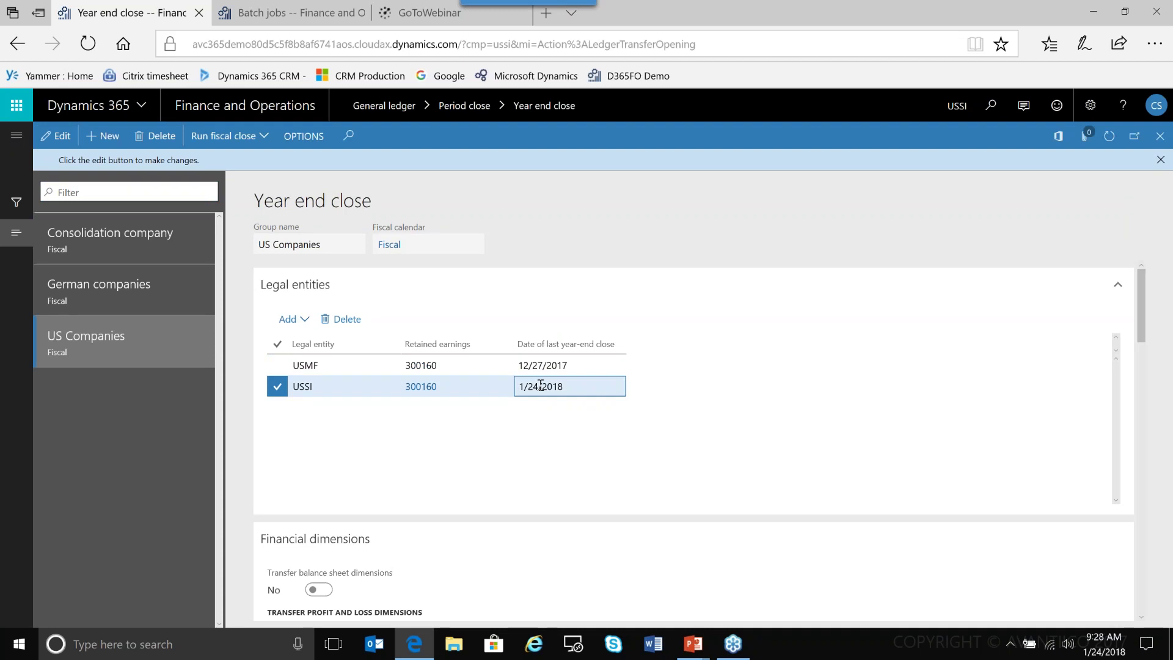
- Run the fiscal close for USSI only, with fiscal year 2017, voucher 2017-undo and Undo previous close set to Yes
{"action": "left_click", "coordinate": [265, 140]}
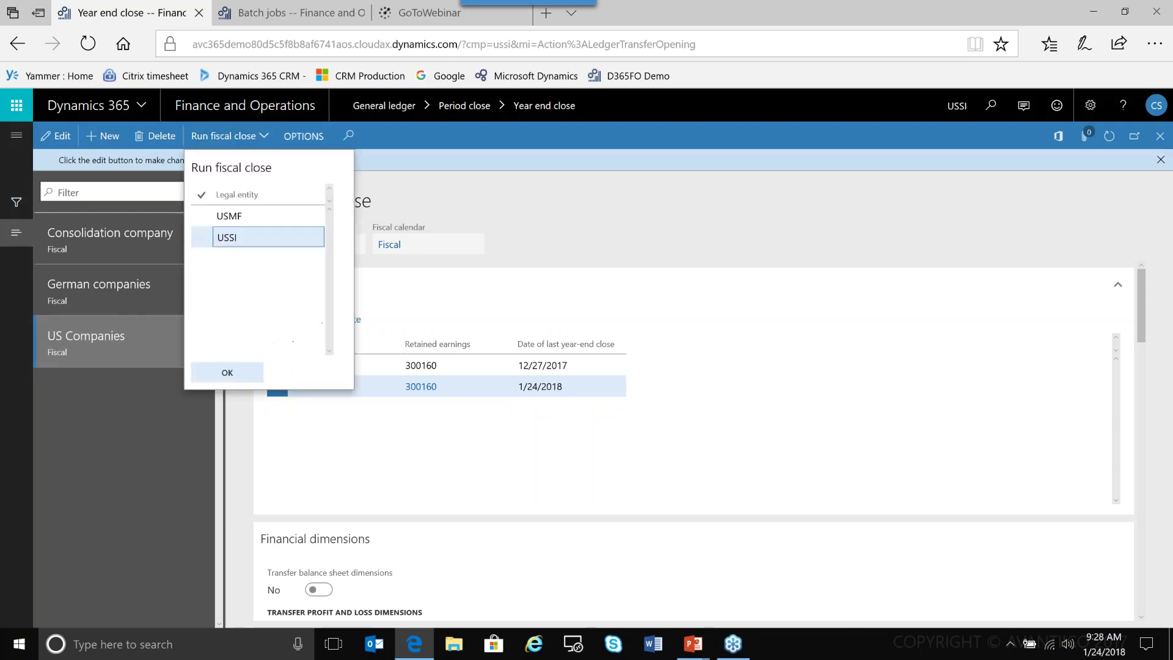
{"action": "left_click", "coordinate": [202, 239]}
{"action": "left_click", "coordinate": [200, 241]}
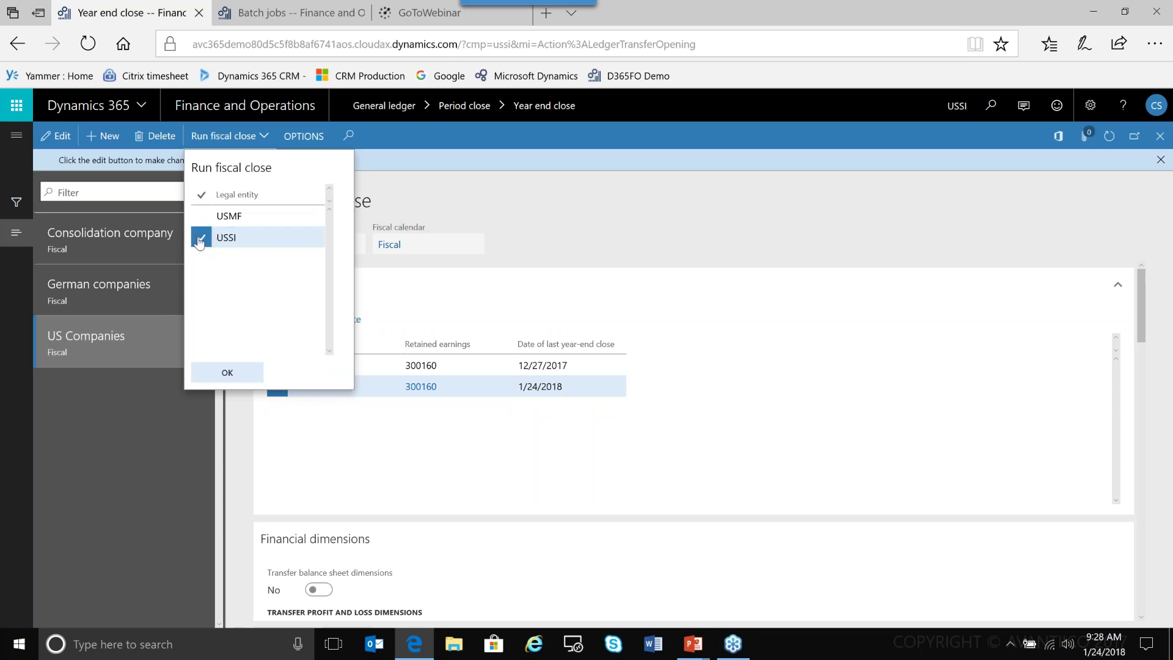
{"action": "left_click", "coordinate": [224, 374]}
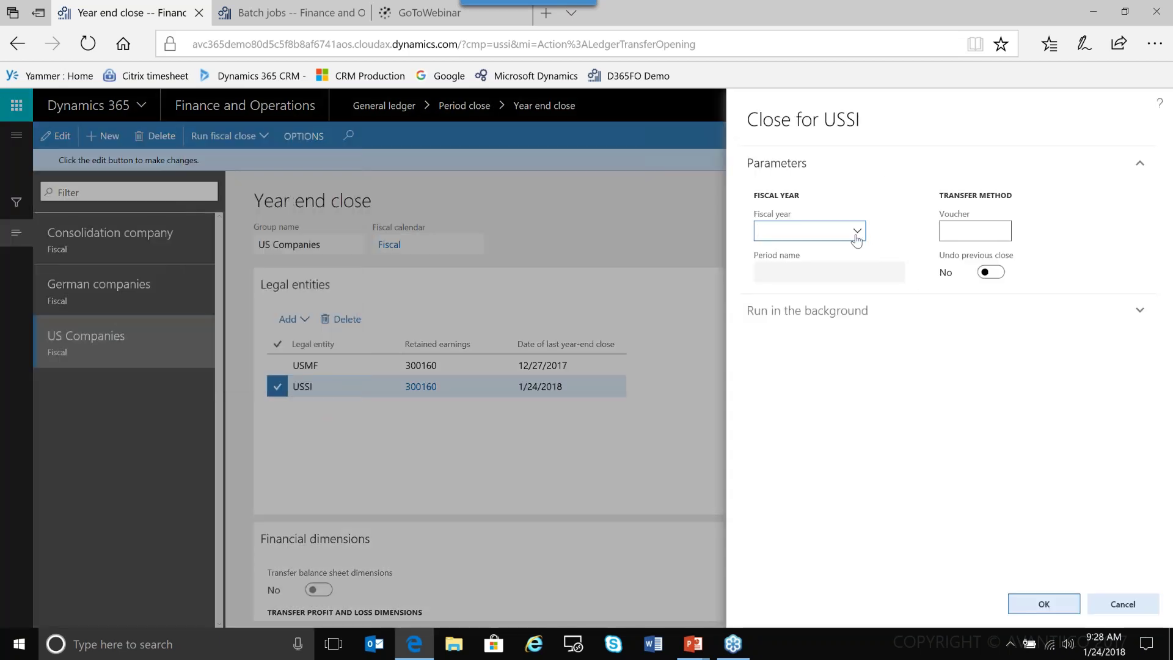
{"action": "left_click", "coordinate": [856, 235]}
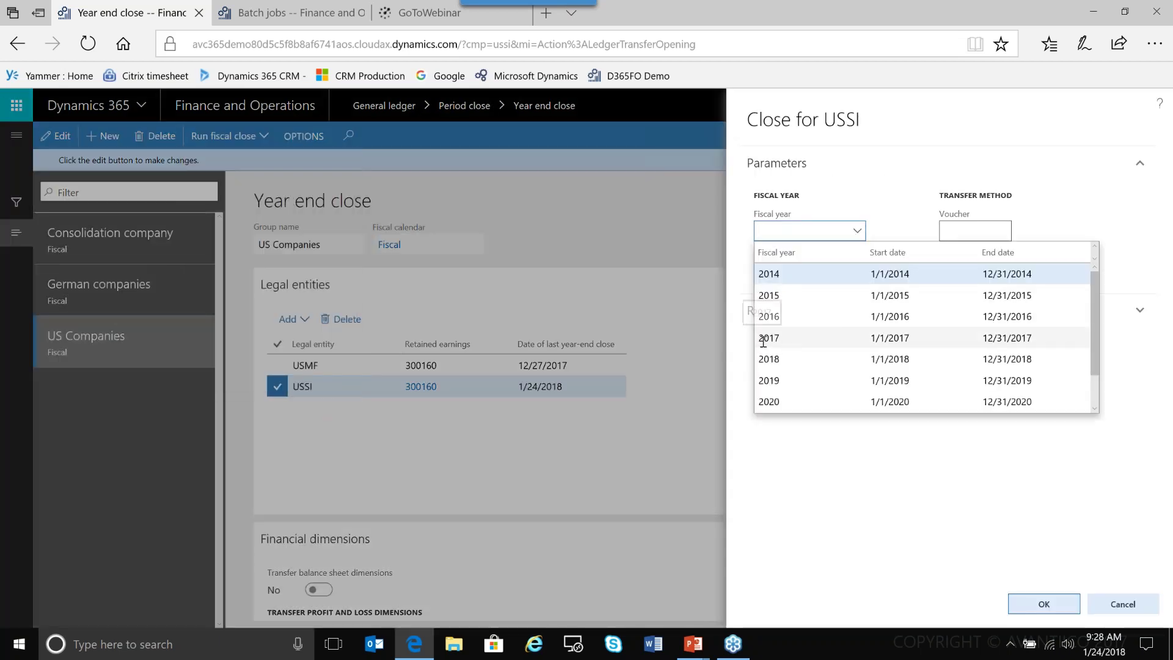
{"action": "left_click", "coordinate": [794, 338]}
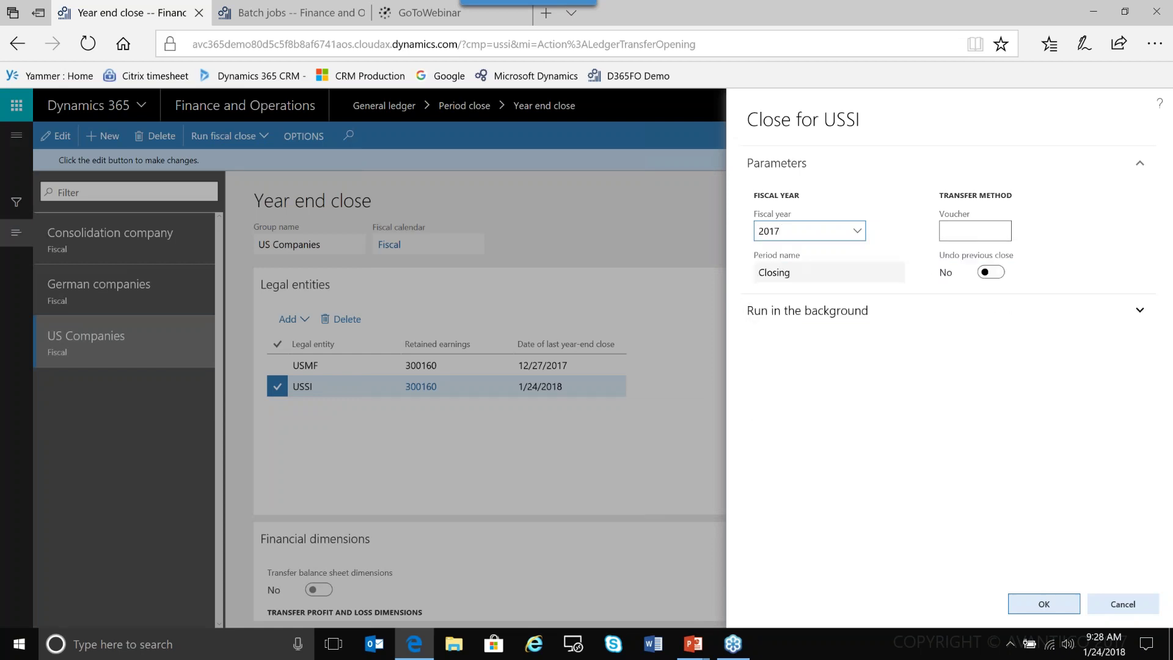
{"action": "left_click", "coordinate": [963, 232]}
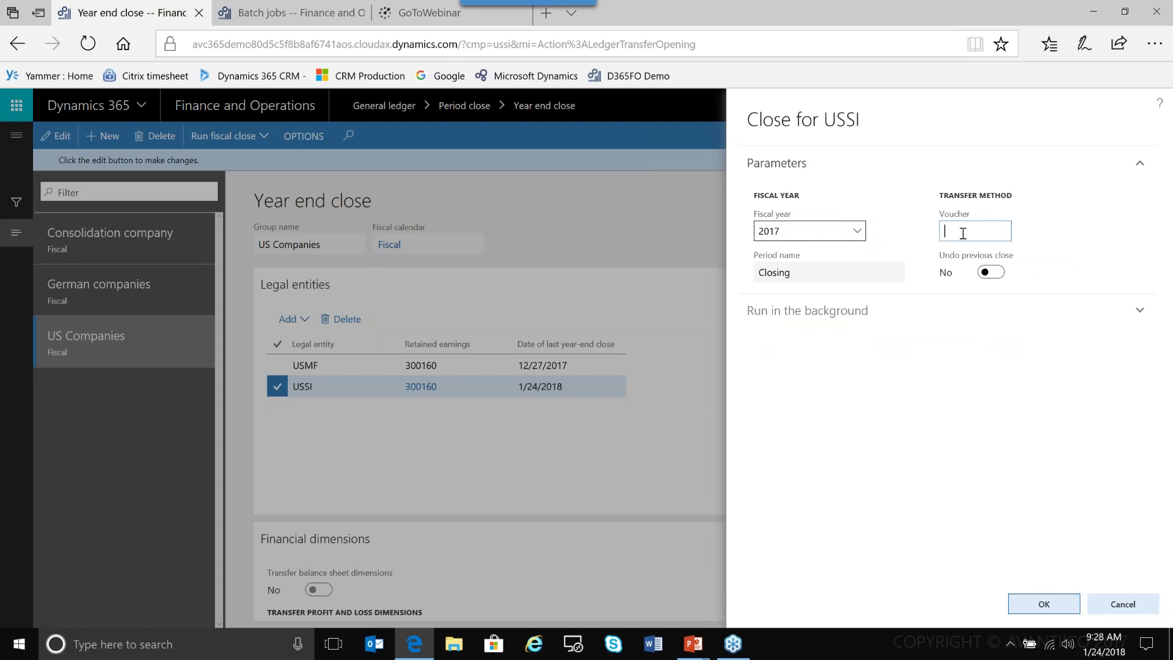
{"action": "type", "text": "2017-undo"}
{"action": "left_click", "coordinate": [995, 277]}
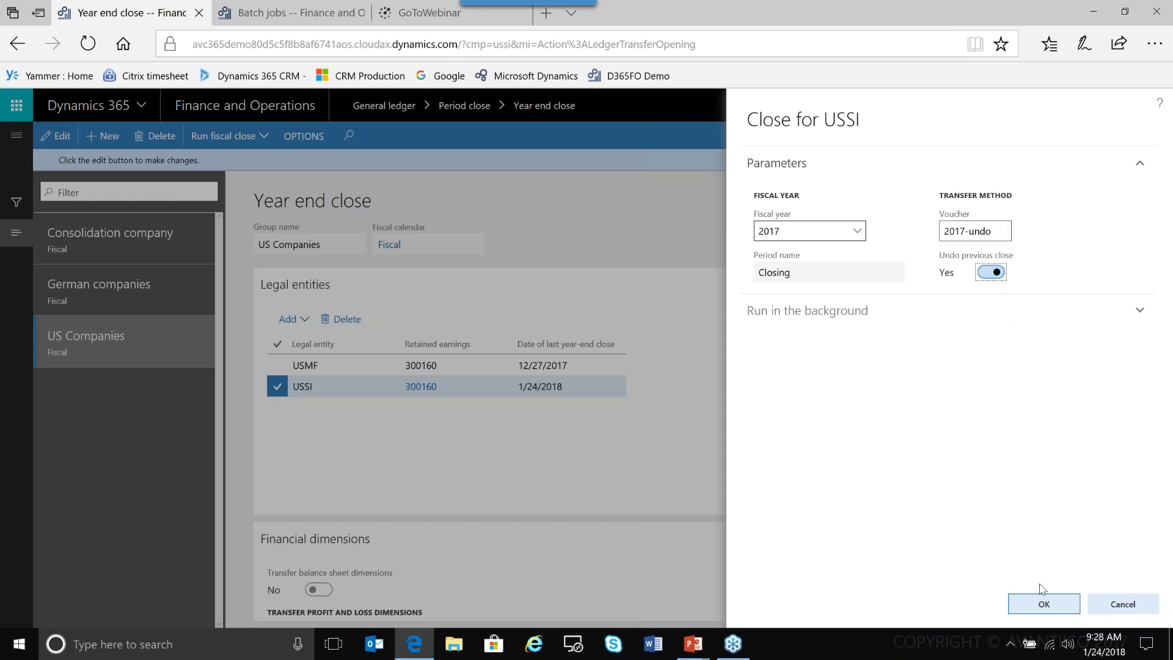
{"action": "left_click", "coordinate": [1033, 604]}
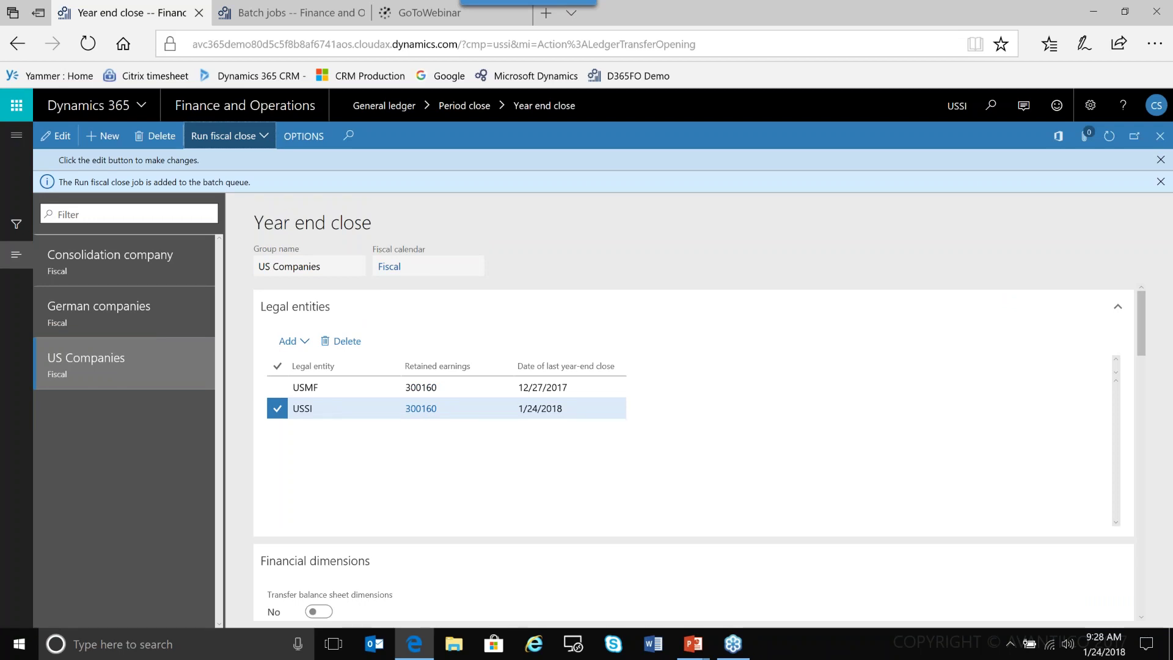
- Check the newest fiscal close job in the batch jobs list and refresh Year end close to check USSI's date of last year-end close
{"action": "left_click", "coordinate": [305, 9]}
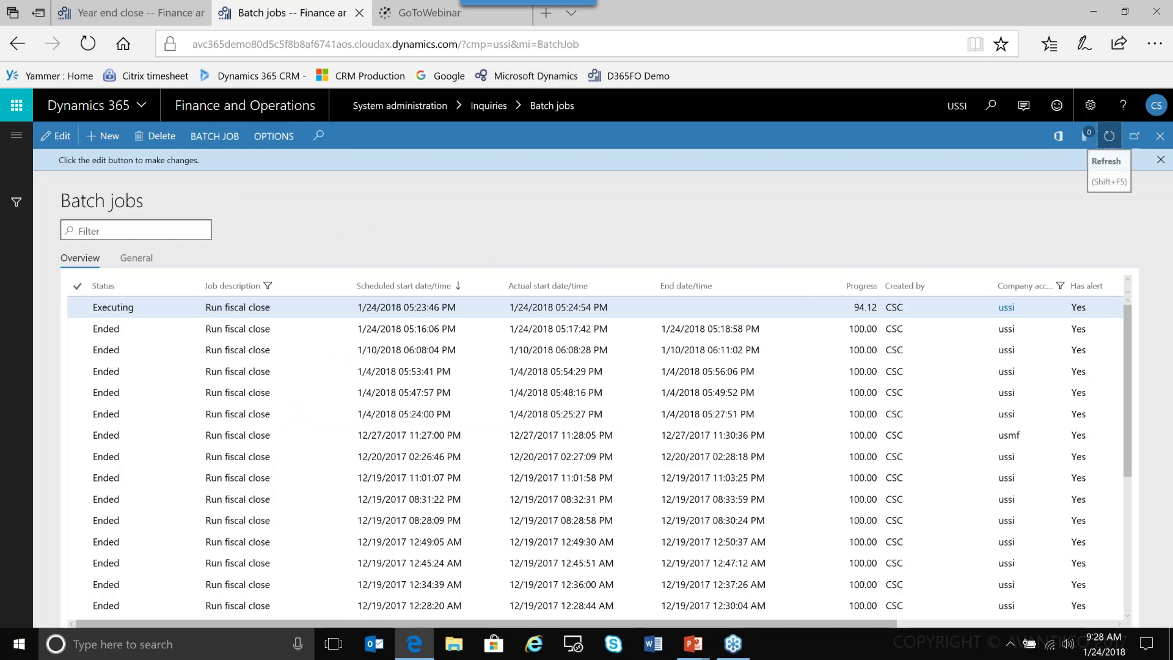
{"action": "left_click", "coordinate": [1109, 136]}
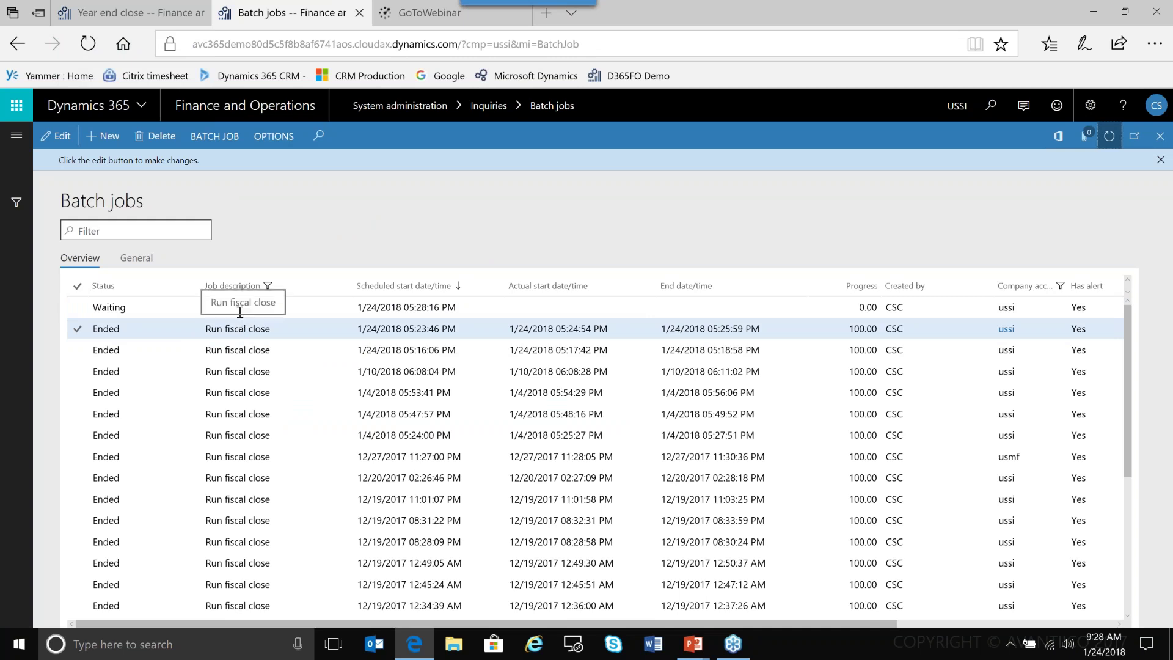
{"action": "left_click", "coordinate": [158, 13]}
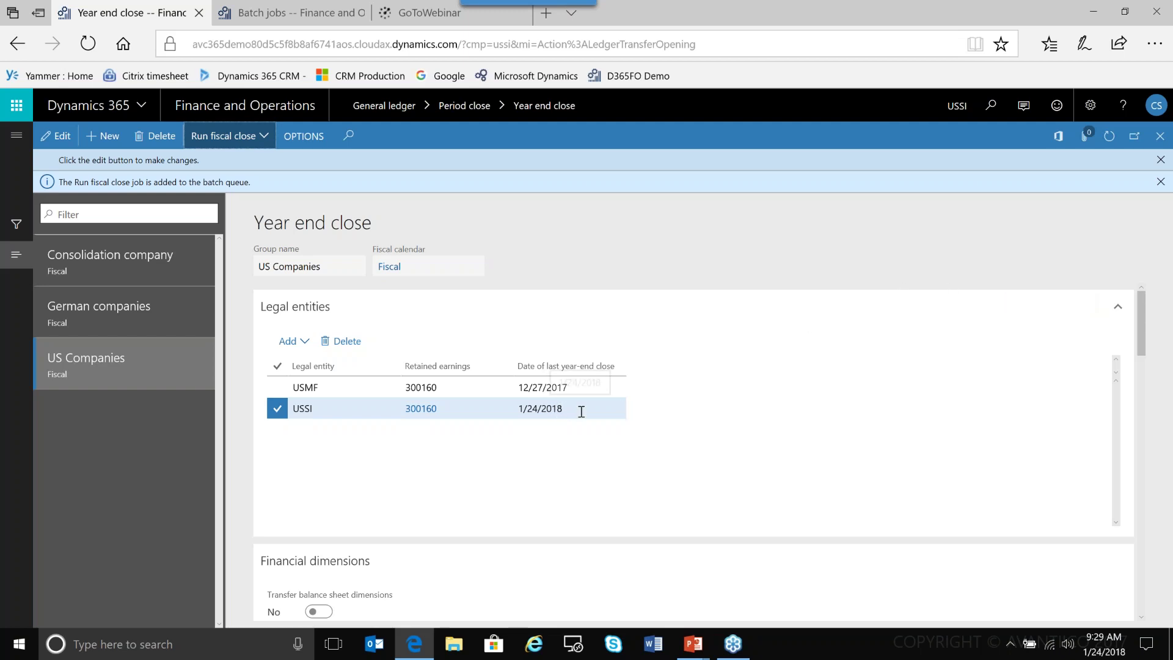
{"action": "left_click", "coordinate": [1109, 136]}
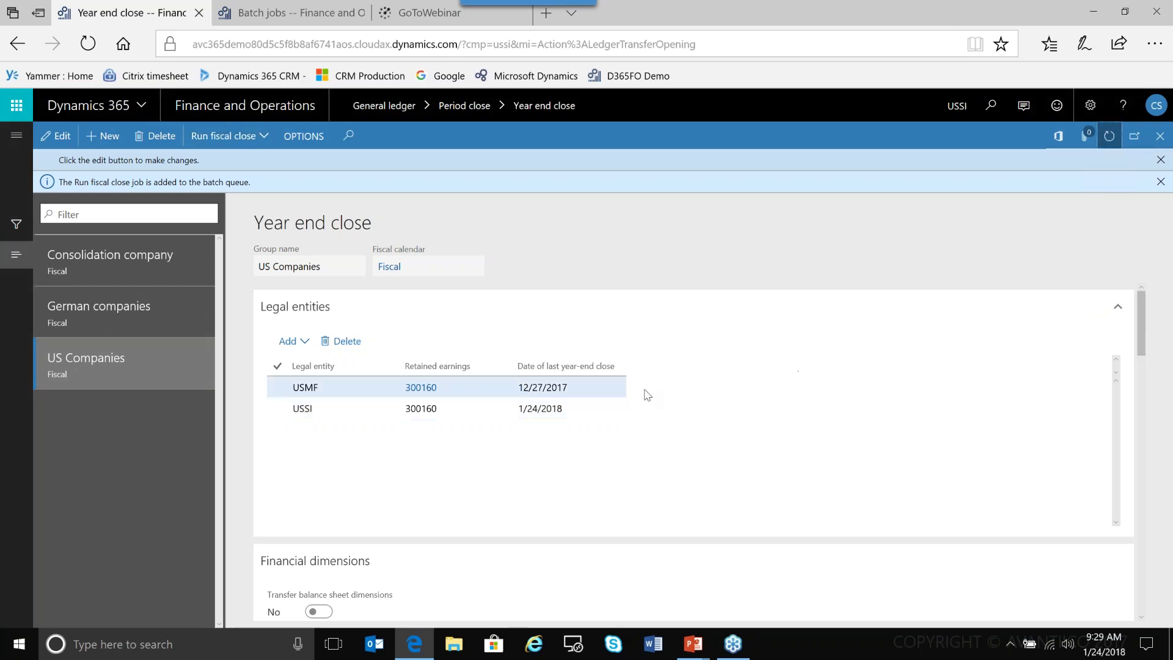
{"action": "left_click", "coordinate": [1110, 136]}
{"action": "left_click", "coordinate": [598, 410]}
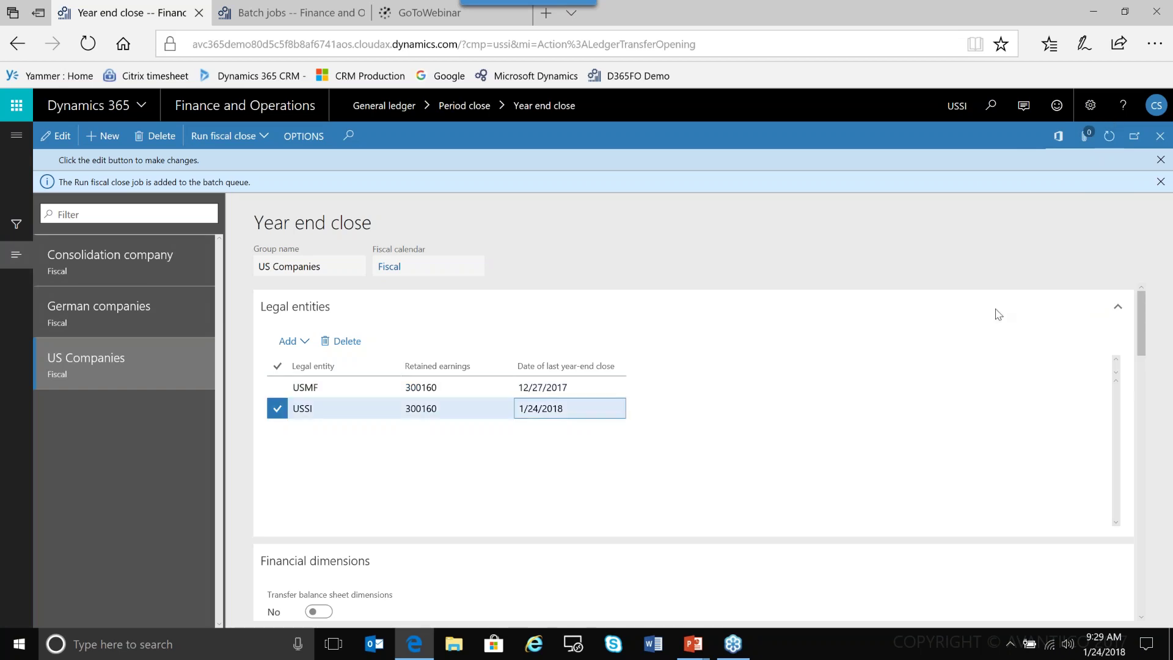
{"action": "left_click", "coordinate": [1111, 137]}
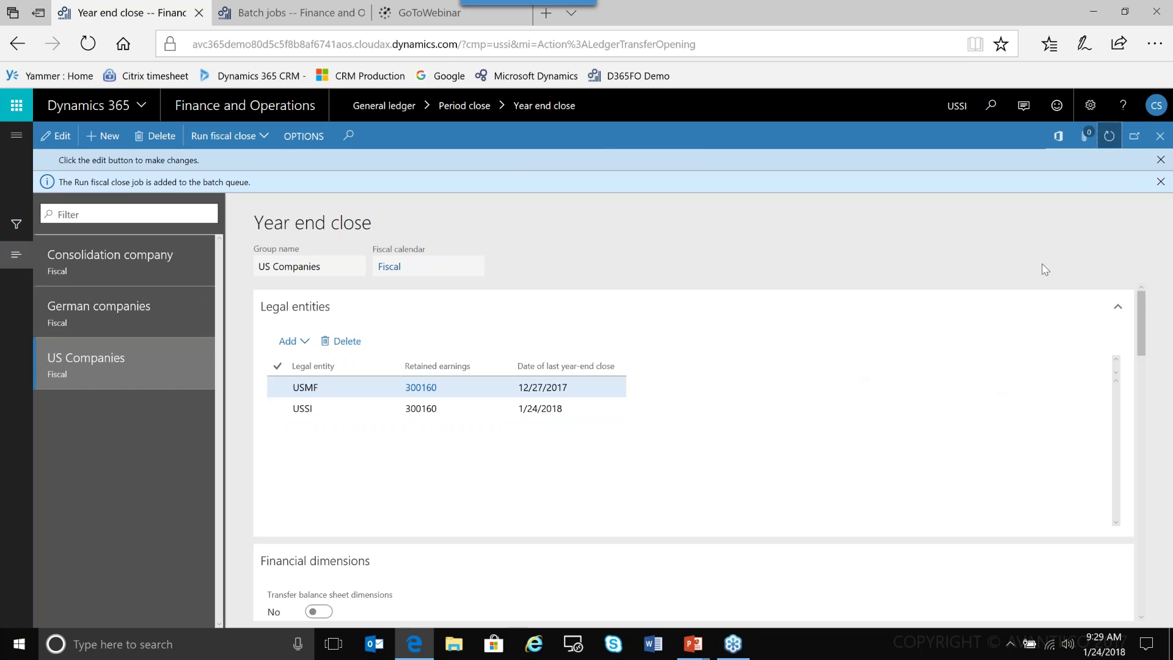
{"action": "left_click", "coordinate": [1106, 139]}
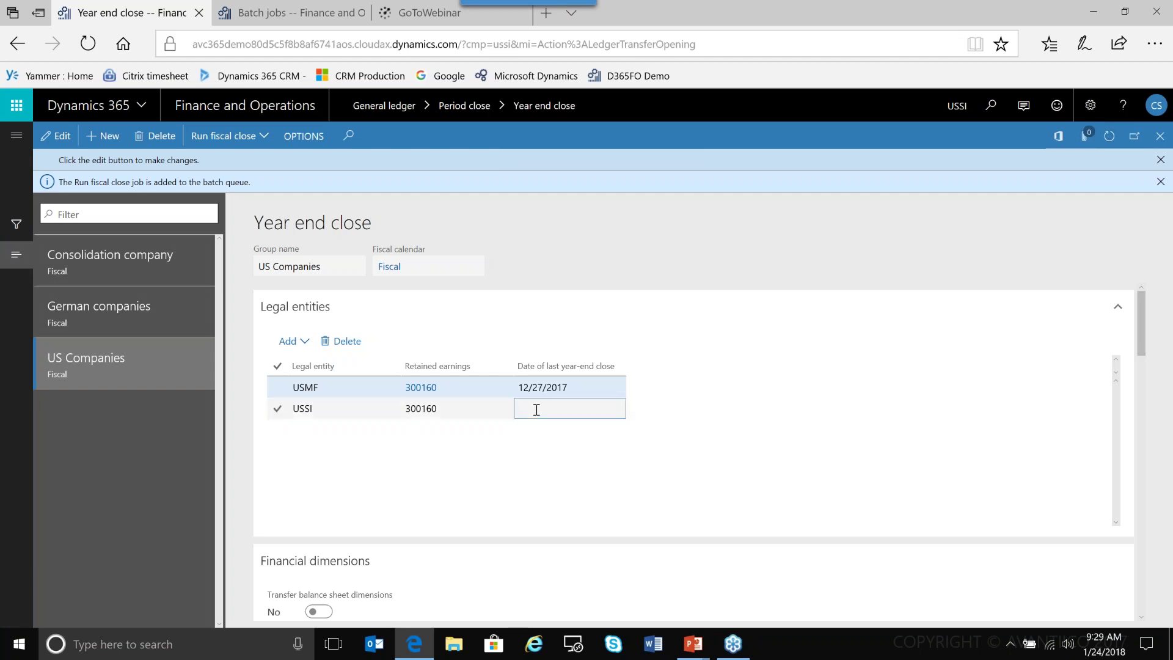
{"action": "left_click", "coordinate": [536, 410]}
- Open the General ledger Trial balance inquiry and recalculate the Main Account balances for 1/1/2018 to 12/31/2018
{"action": "left_click", "coordinate": [18, 141]}
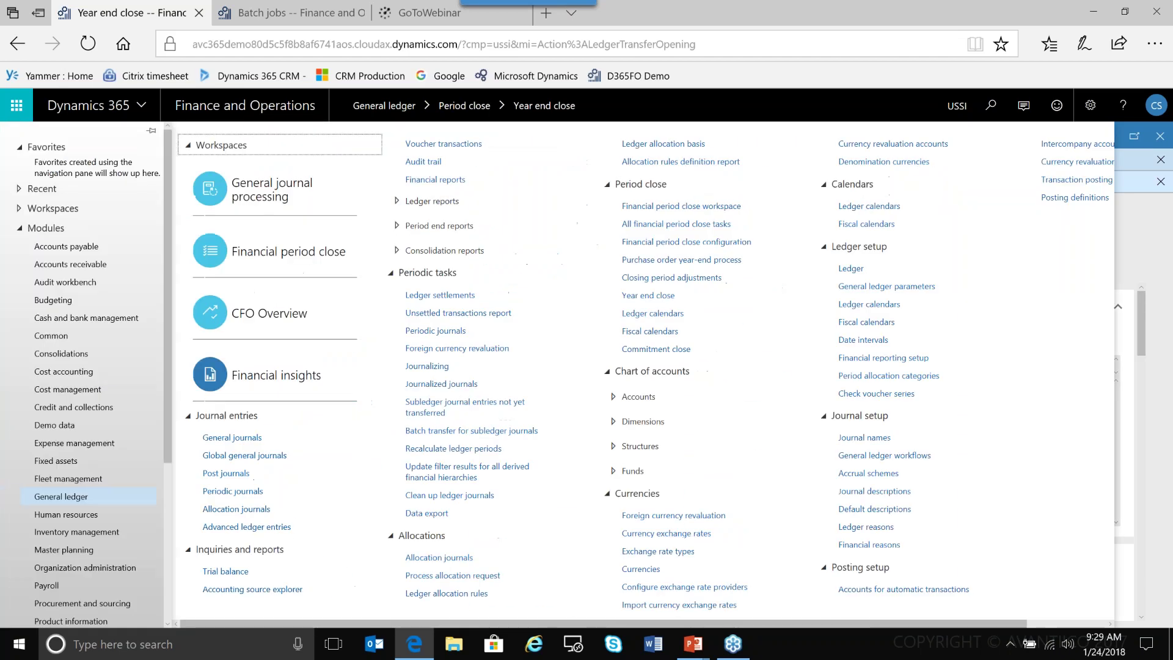
{"action": "left_click", "coordinate": [225, 571]}
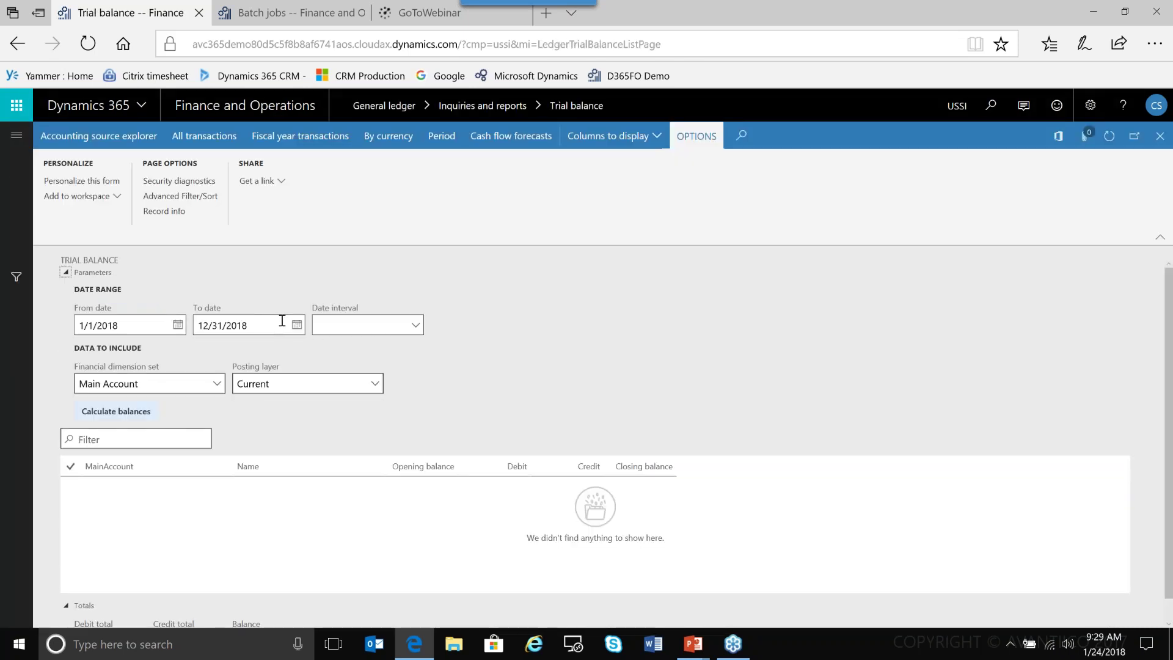
{"action": "left_click", "coordinate": [136, 414]}
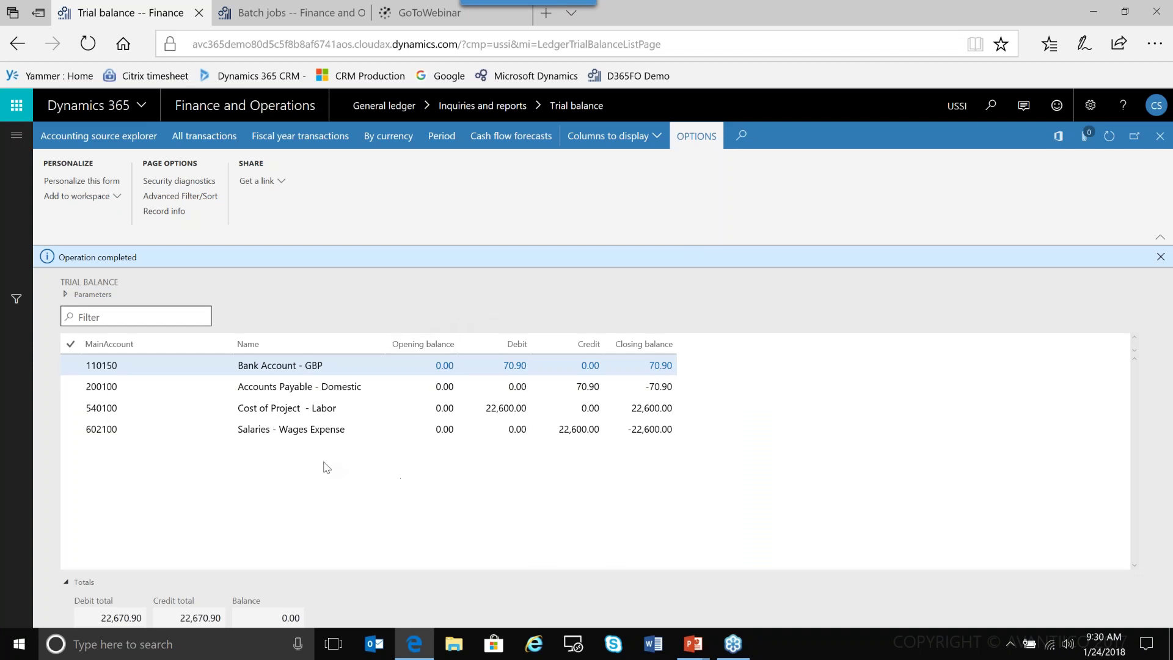
- Recalculate the trial balance for the previous year using the PY date interval, keeping the Main Account dimension set and Current posting layer
{"action": "left_click", "coordinate": [98, 296]}
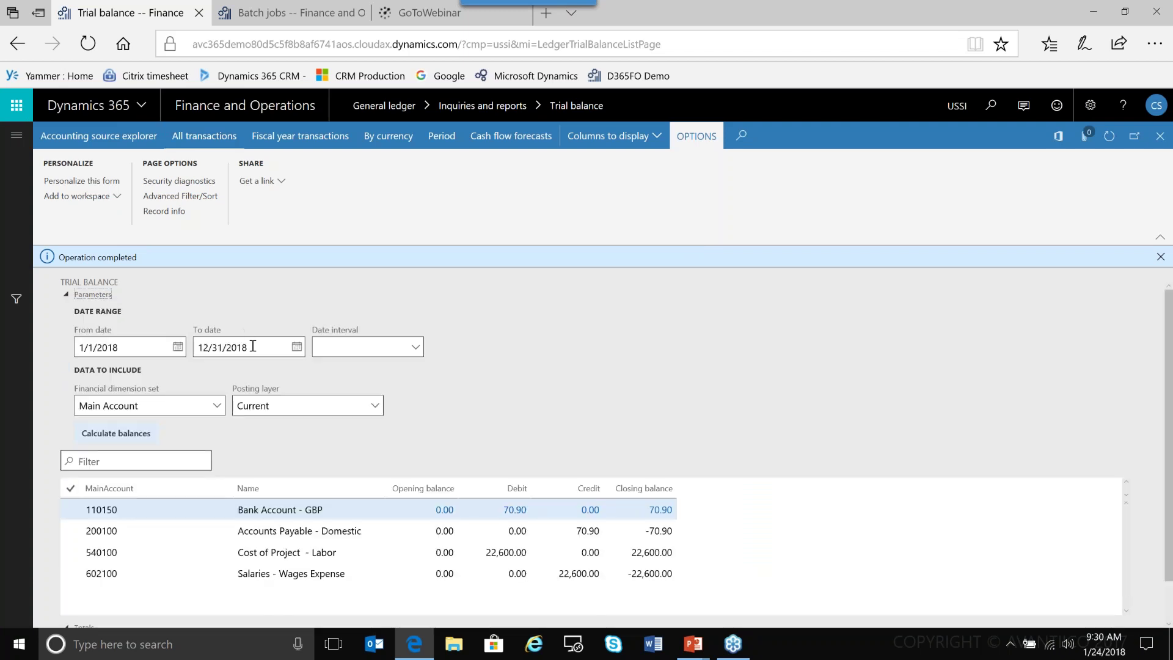
{"action": "left_click", "coordinate": [415, 347]}
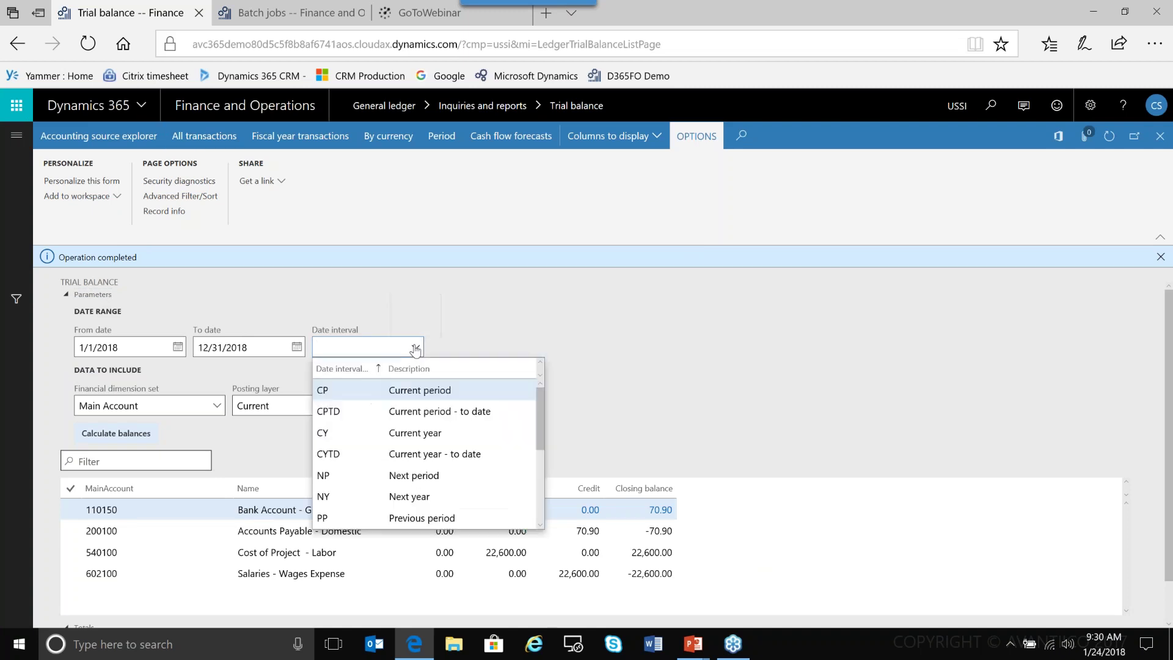
{"action": "left_click", "coordinate": [540, 526]}
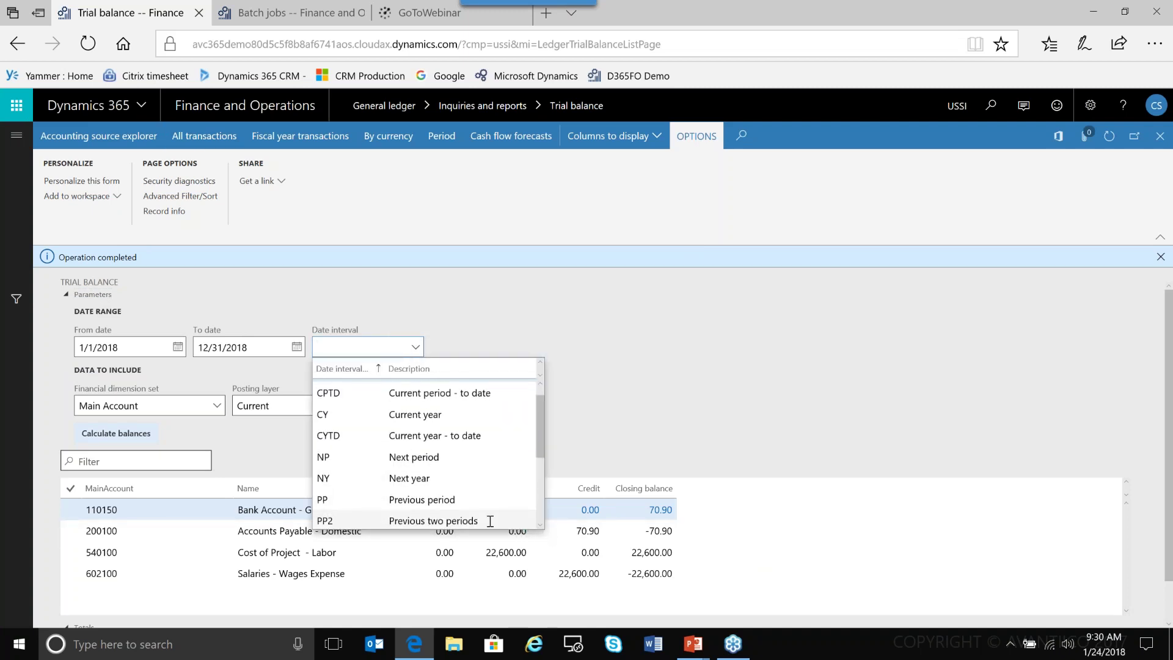
{"action": "left_click", "coordinate": [540, 505]}
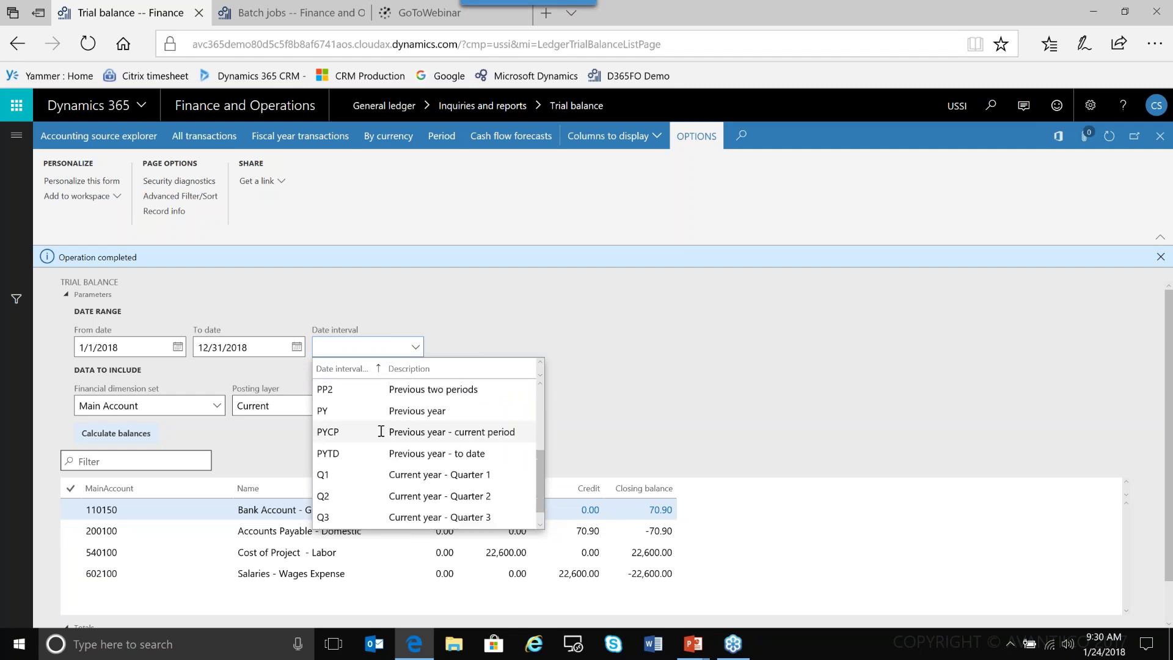
{"action": "left_click", "coordinate": [367, 410]}
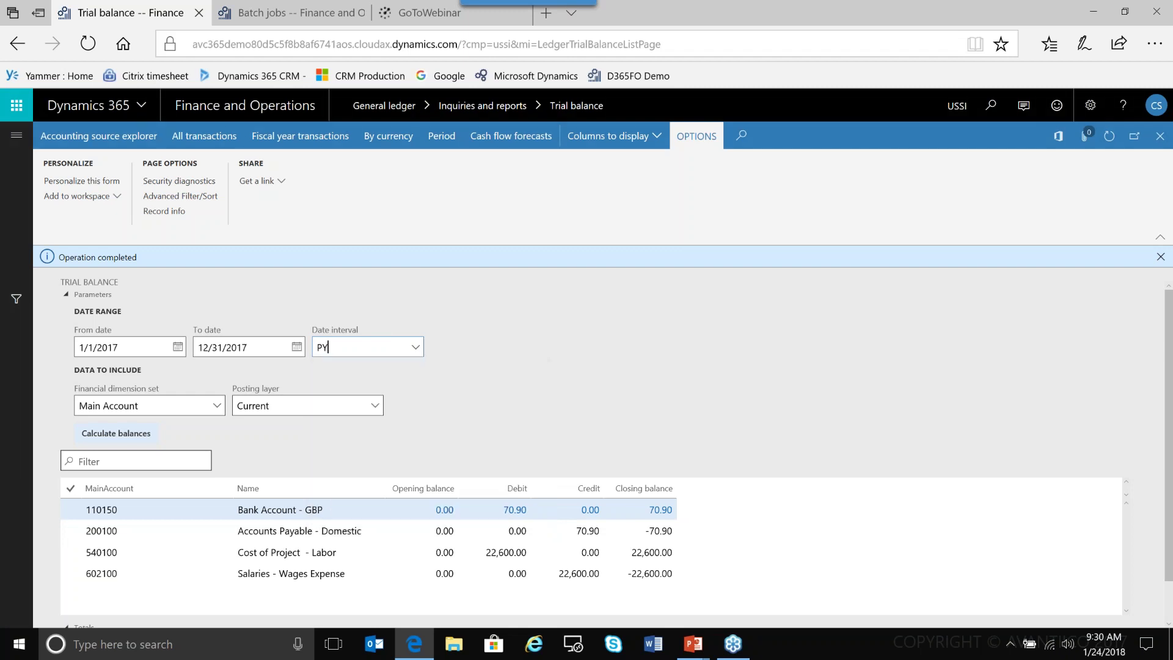
{"action": "left_click", "coordinate": [116, 433]}
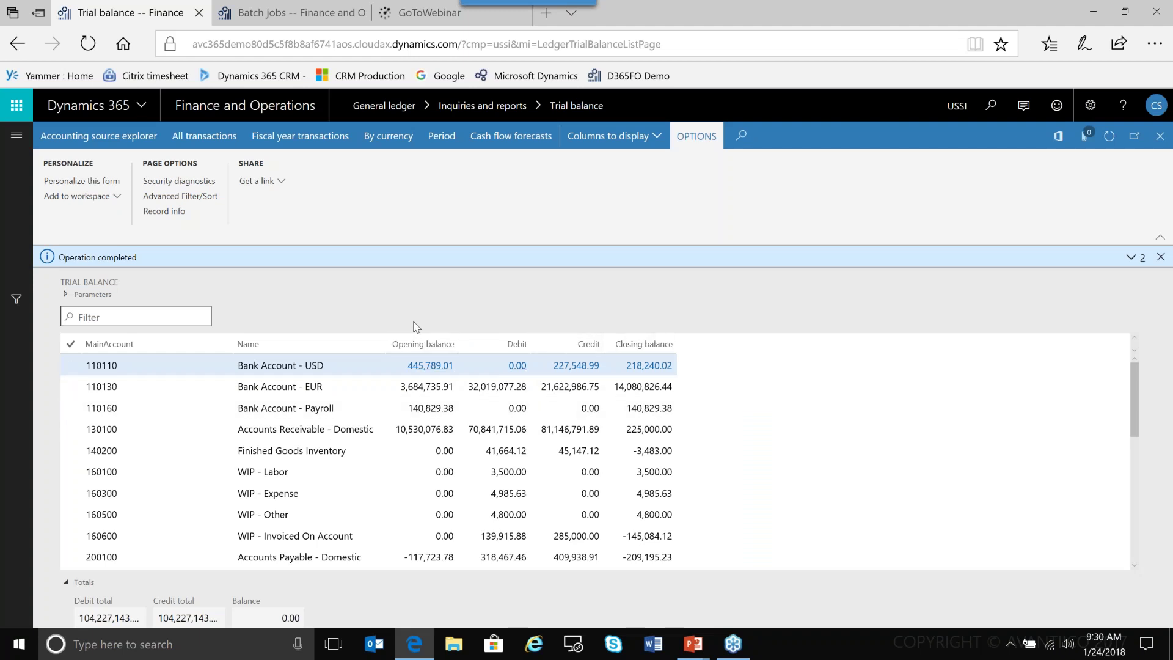
- View all transactions for Bank Account - EUR, filter them to the Opening type, and return to the trial balance
{"action": "left_click", "coordinate": [155, 387]}
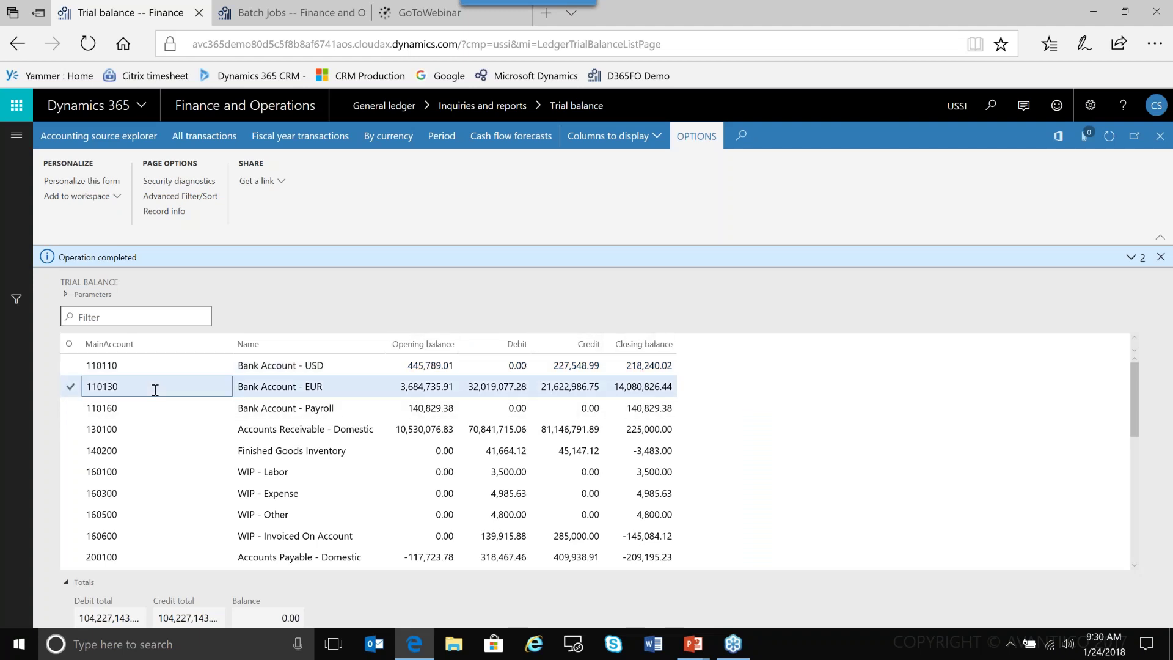
{"action": "left_click", "coordinate": [202, 136]}
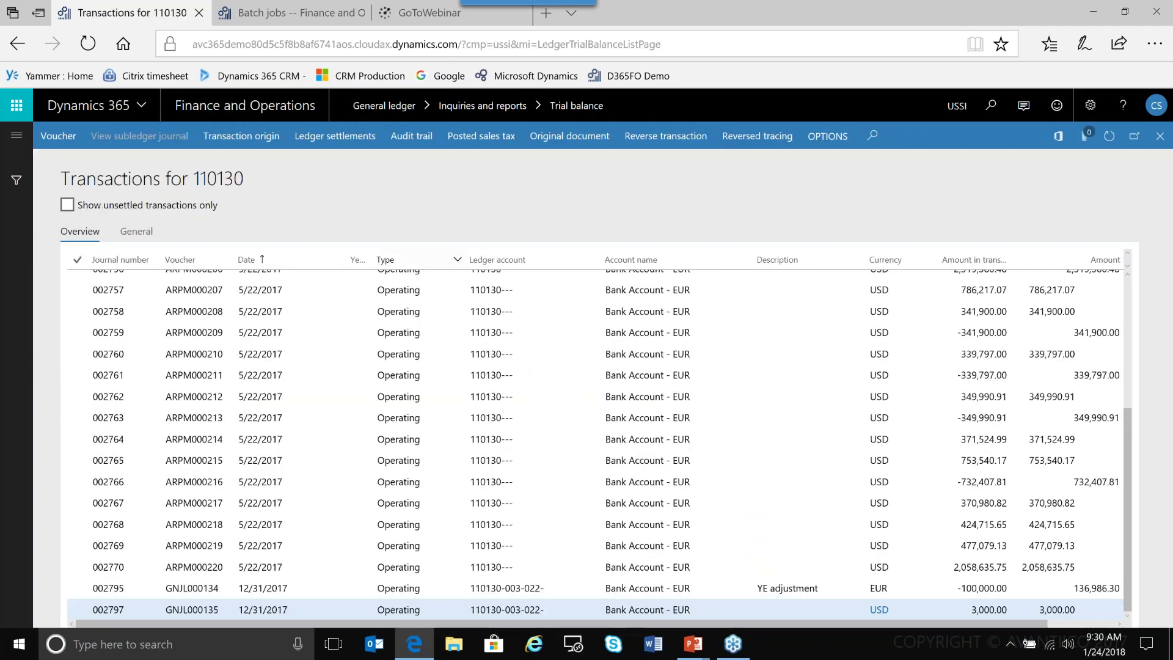
{"action": "left_click", "coordinate": [456, 264]}
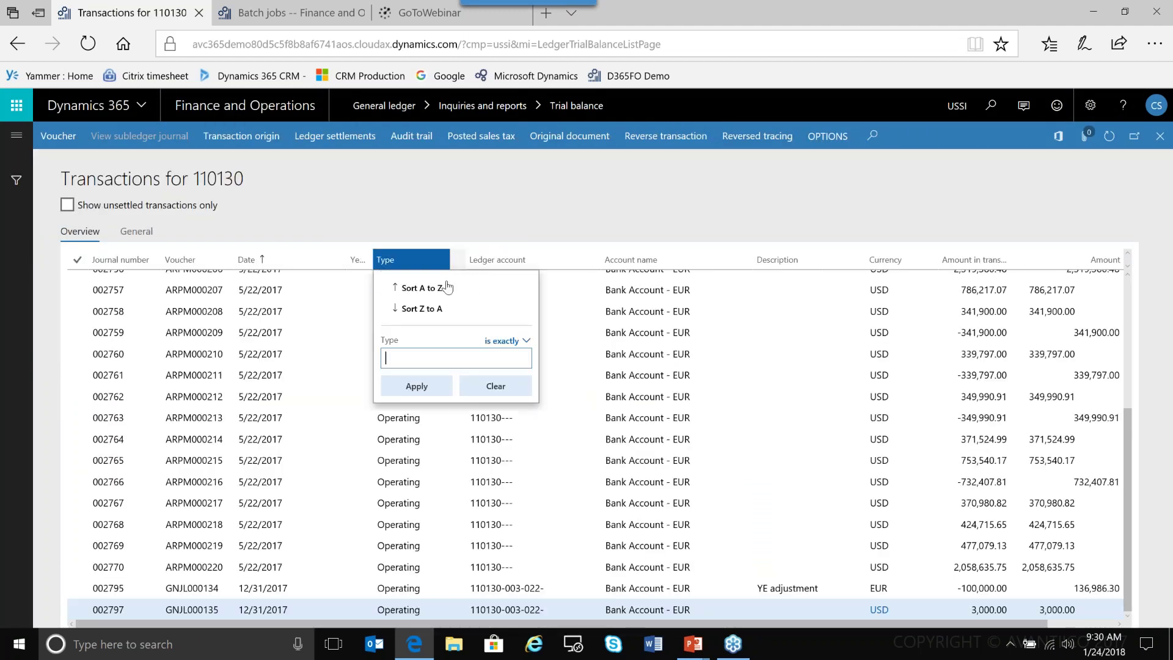
{"action": "type", "text": "opening"}
{"action": "key", "text": "Return"}
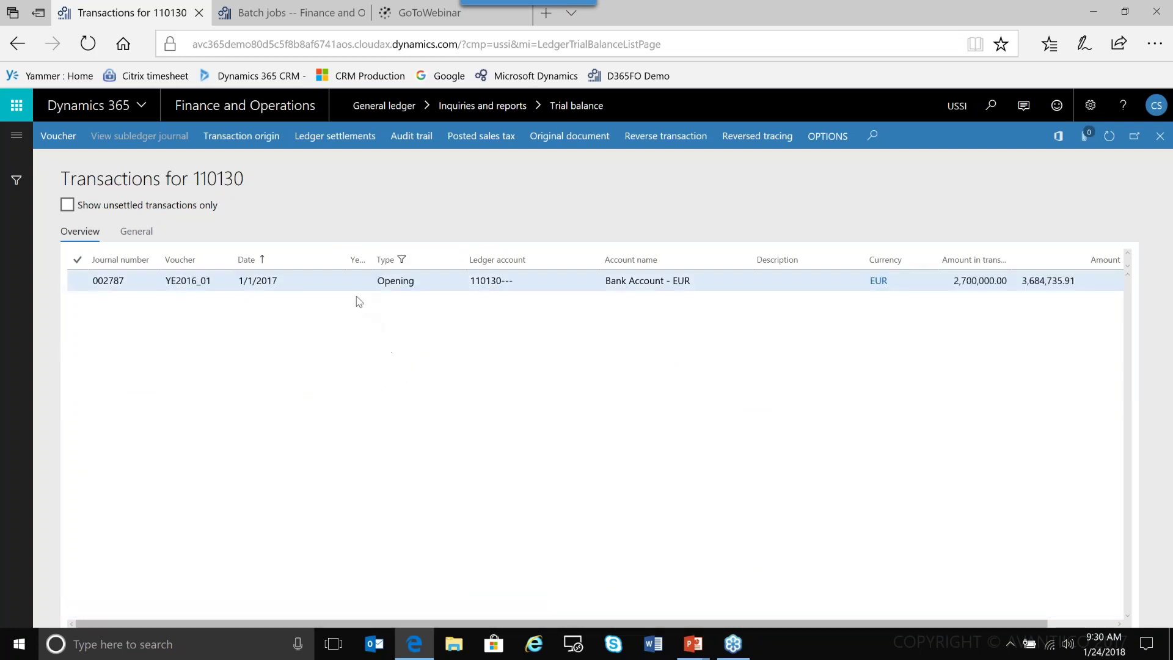
{"action": "left_click", "coordinate": [240, 282]}
{"action": "left_click", "coordinate": [1160, 136]}
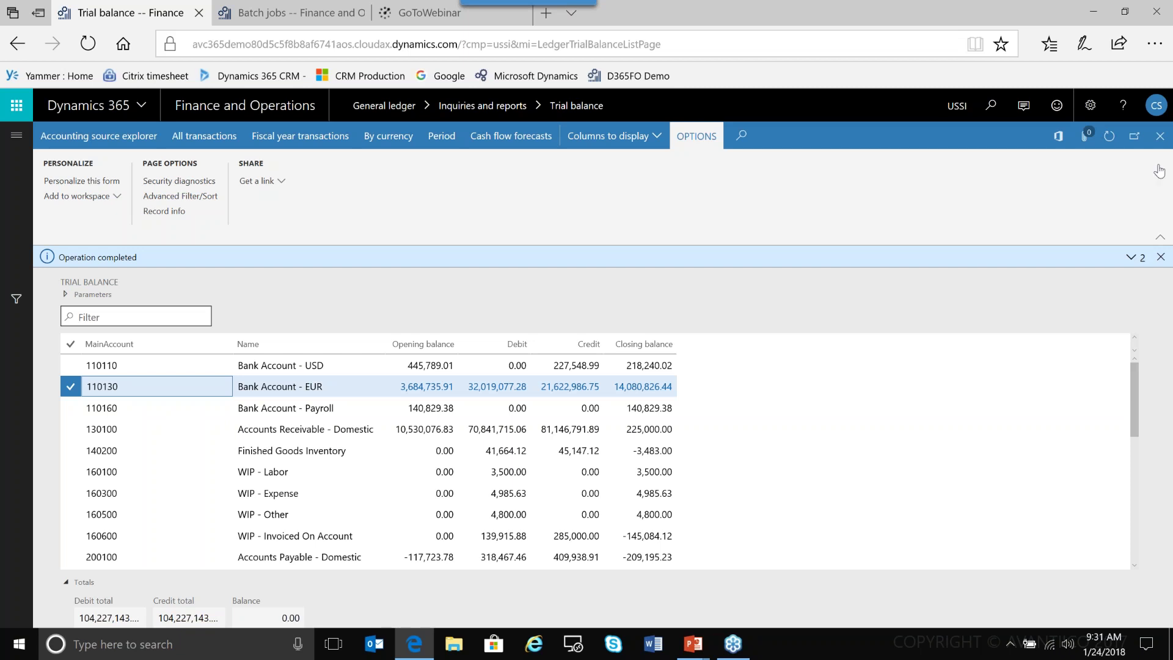
- Switch to the PowerPoint slide show and advance from the Running Year-end close slide to the Questions slide
{"action": "key", "text": "alt+Tab"}
{"action": "key", "text": "alt+Tab"}
{"action": "key", "text": "alt+Tab"}
{"action": "key", "text": "alt+Tab"}
{"action": "key", "text": "alt+Tab"}
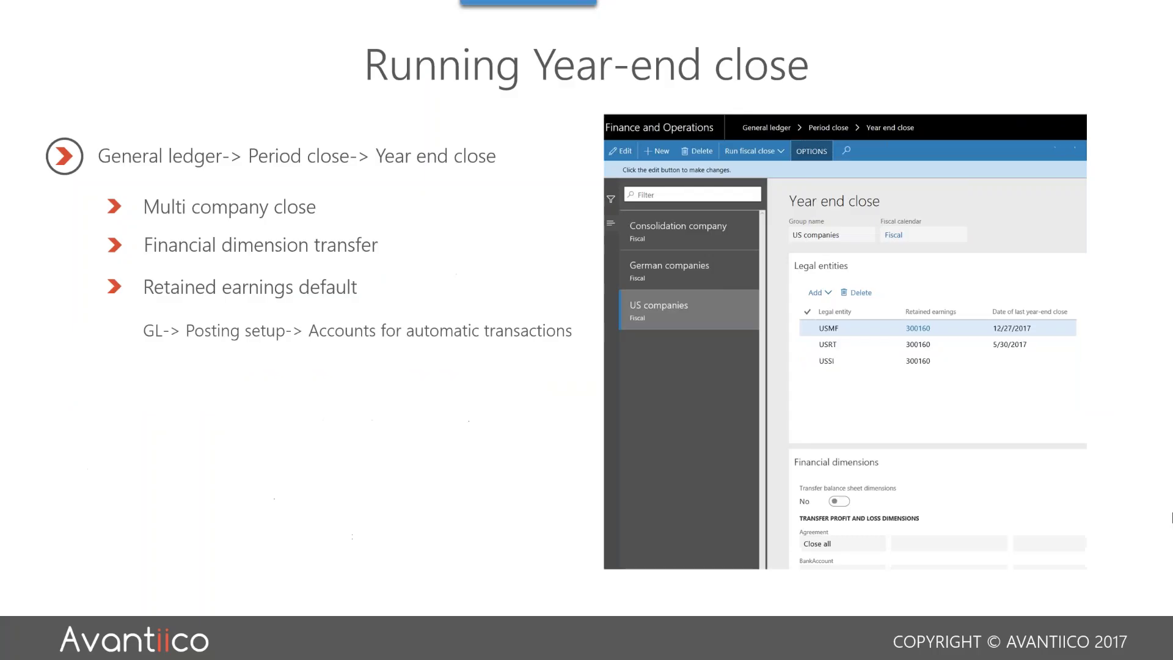
{"action": "left_click", "coordinate": [801, 421]}
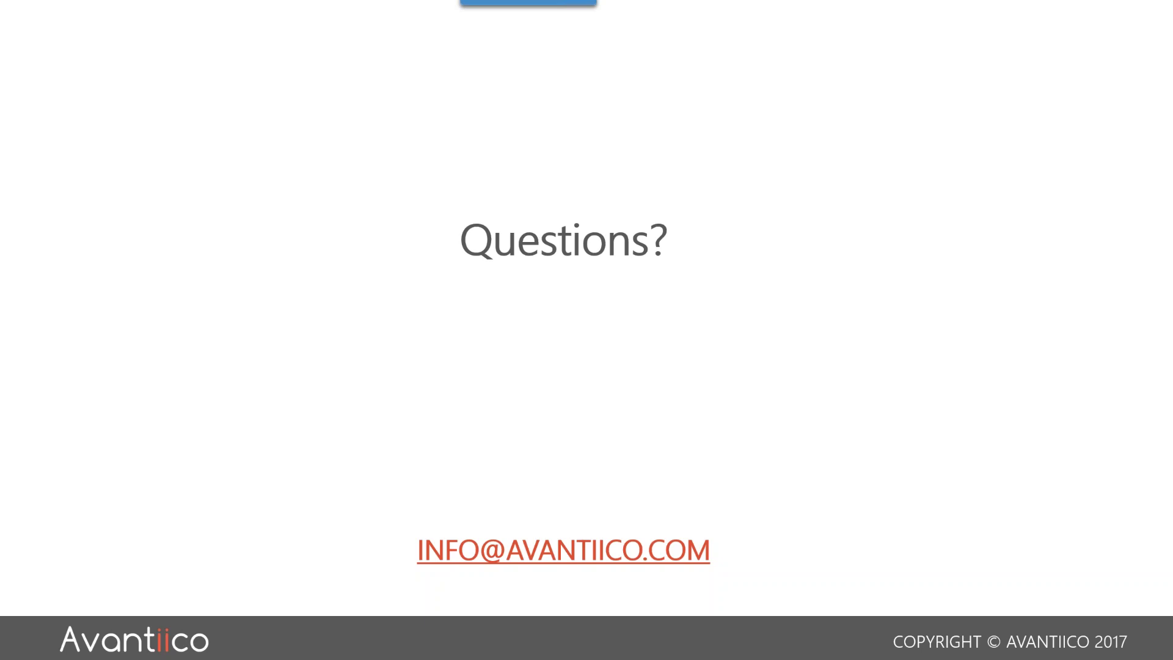
- Switch back to Finance and Operations and open the US Companies group in General ledger Year end close
{"action": "key", "text": "alt+Tab"}
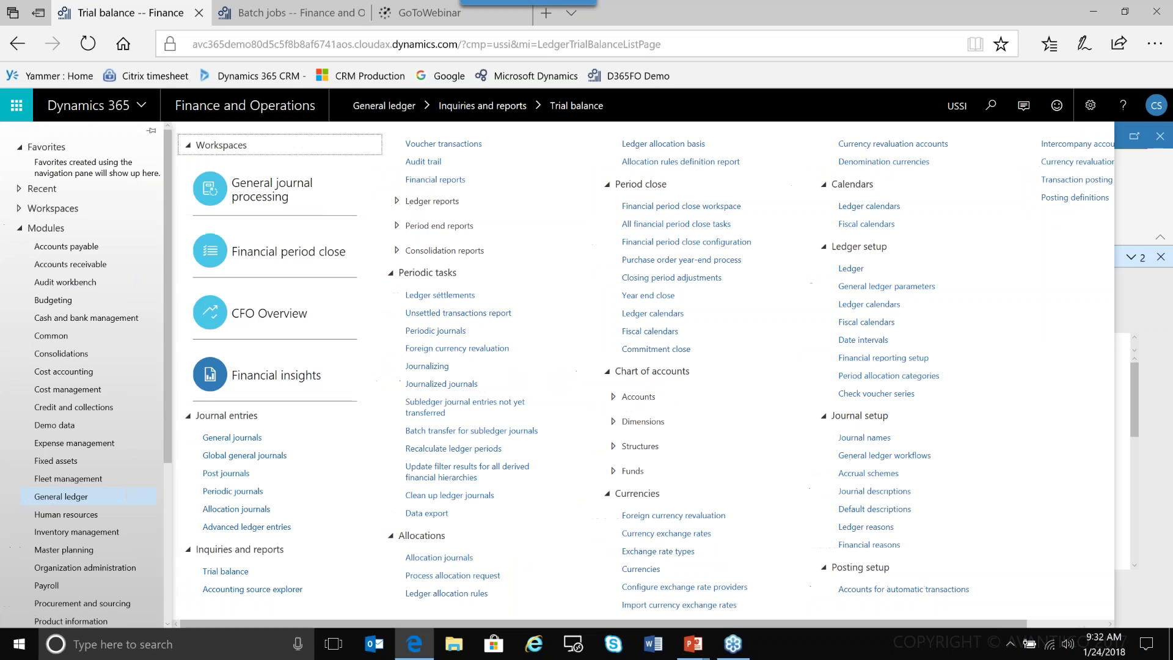
{"action": "left_click", "coordinate": [664, 296]}
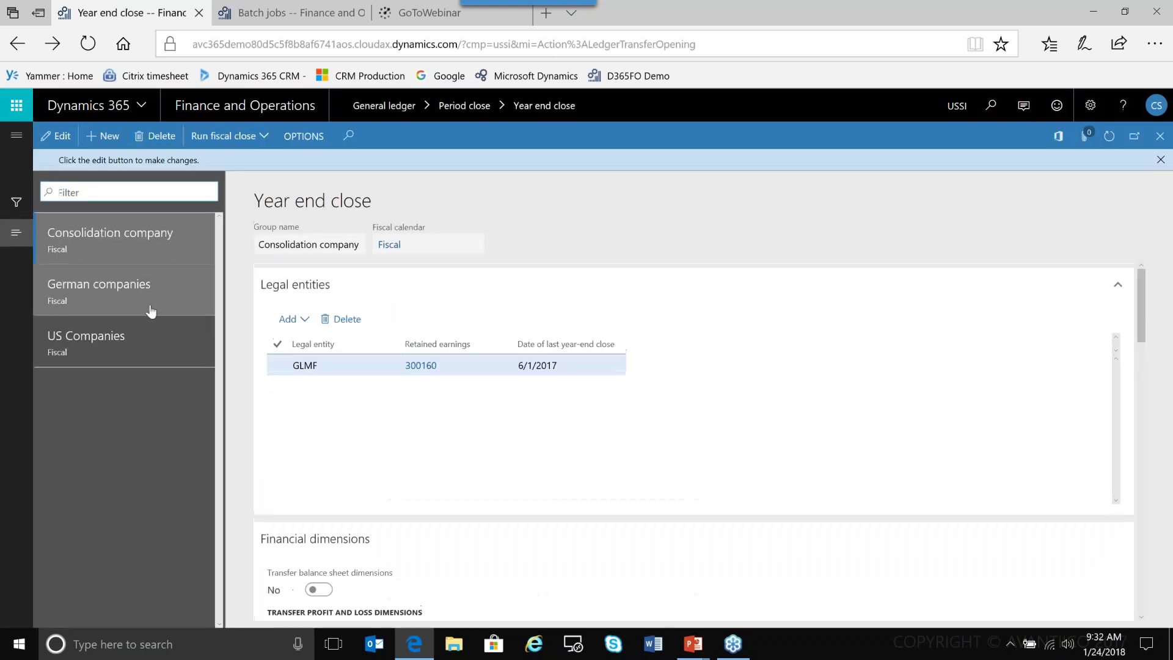
{"action": "left_click", "coordinate": [136, 356]}
{"action": "left_click", "coordinate": [329, 369]}
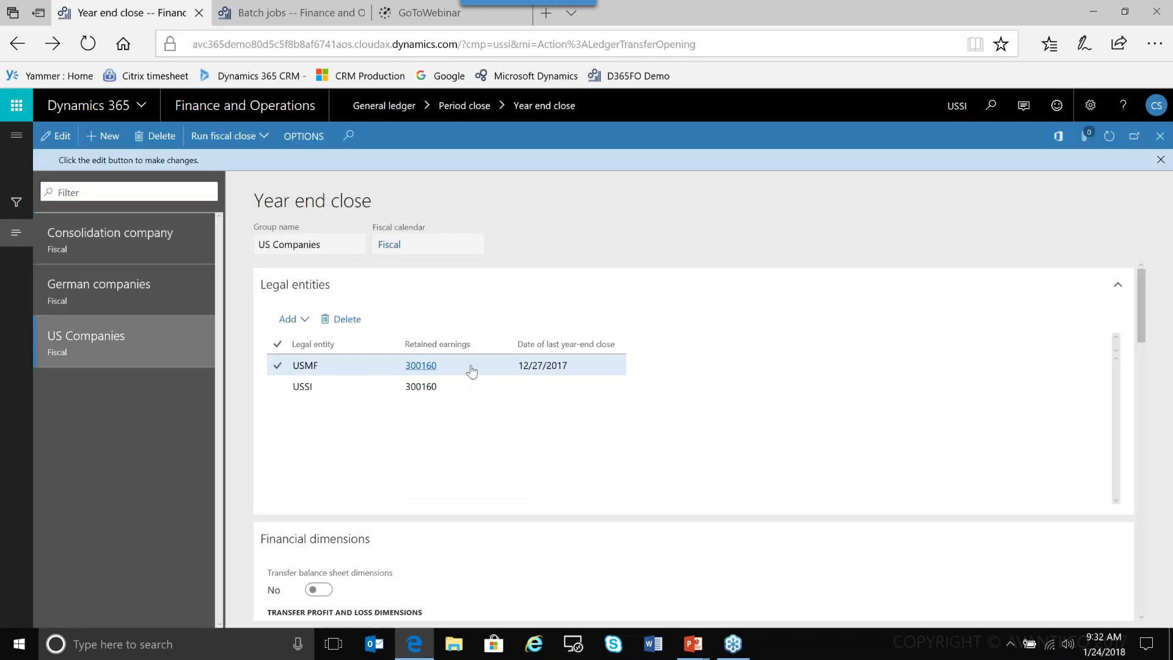
- Add the legal entity GLSI to the US Companies group, and select the USSI row
{"action": "left_click", "coordinate": [305, 324]}
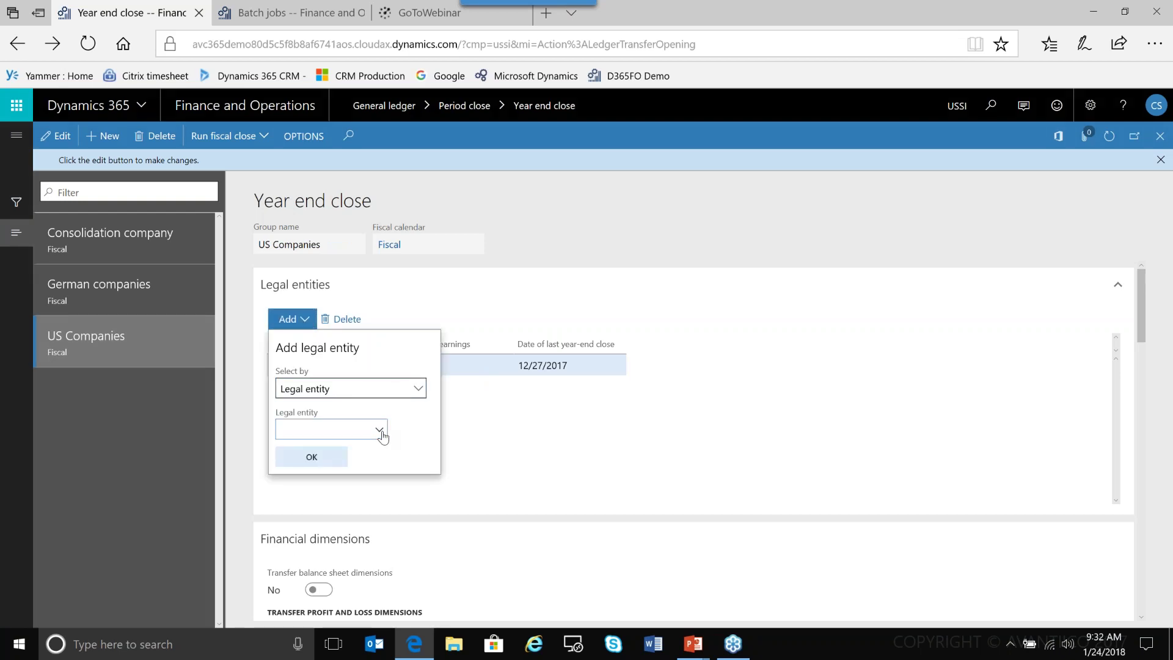
{"action": "left_click", "coordinate": [379, 430]}
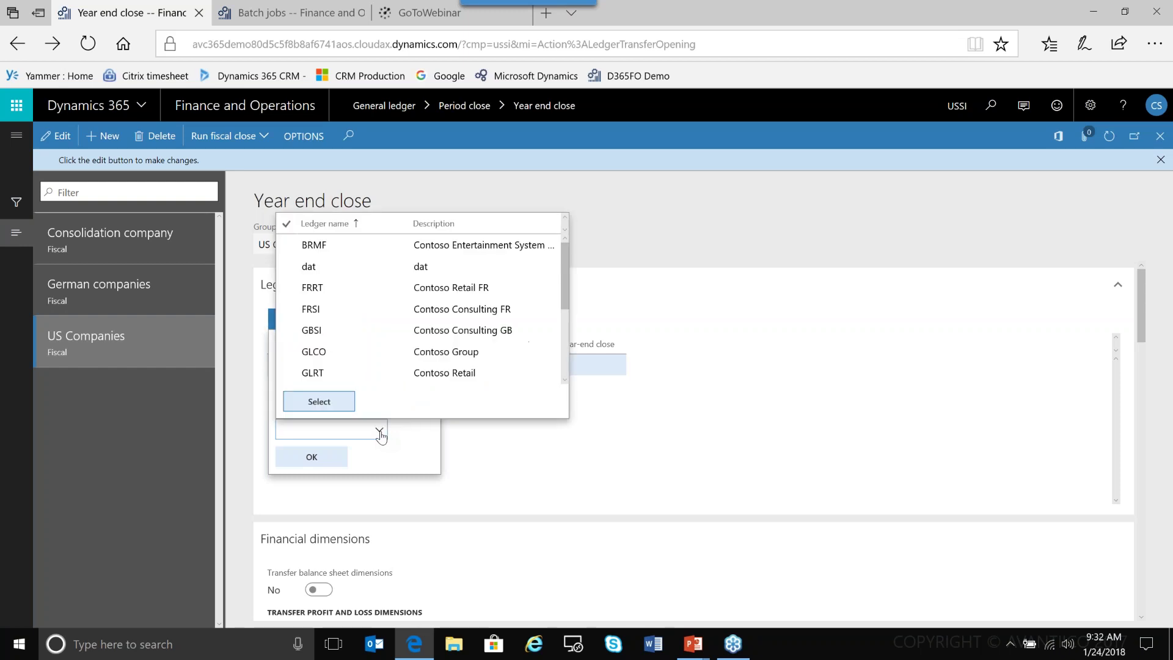
{"action": "left_click", "coordinate": [563, 365]}
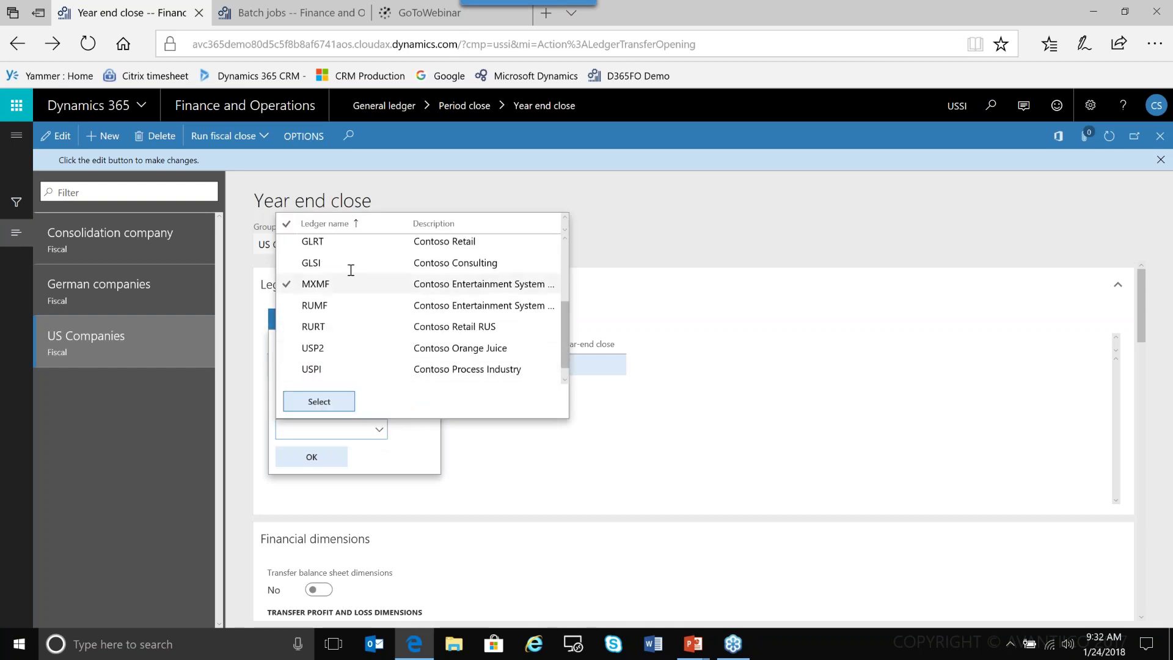
{"action": "left_click", "coordinate": [319, 402]}
{"action": "left_click", "coordinate": [314, 458]}
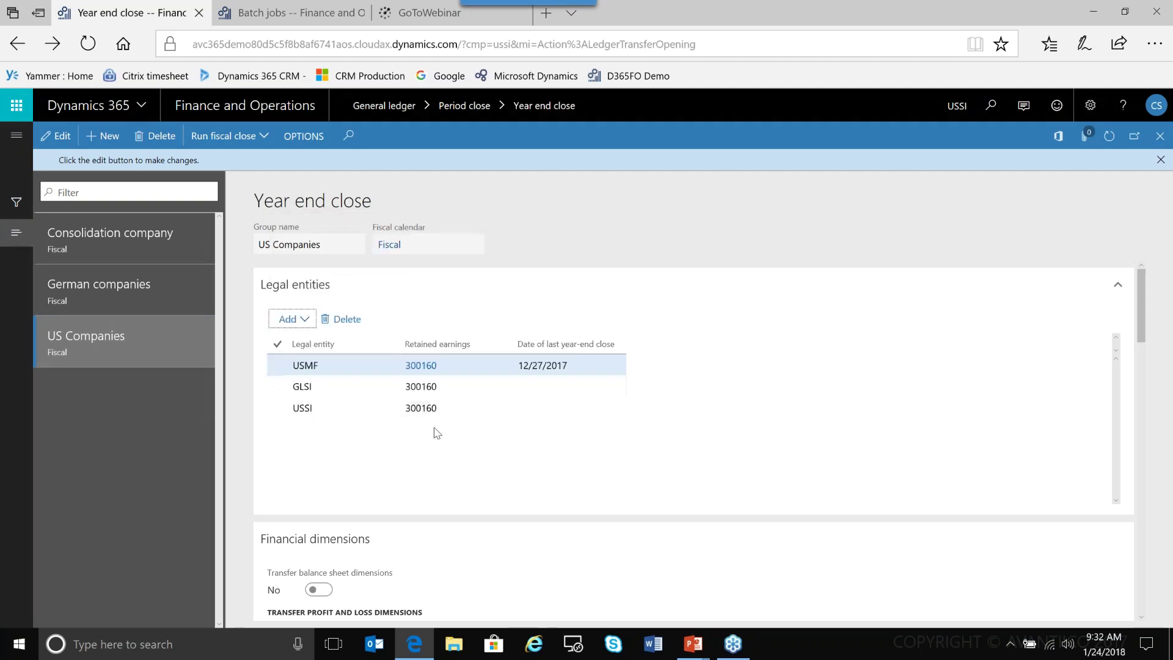
{"action": "left_click", "coordinate": [366, 405]}
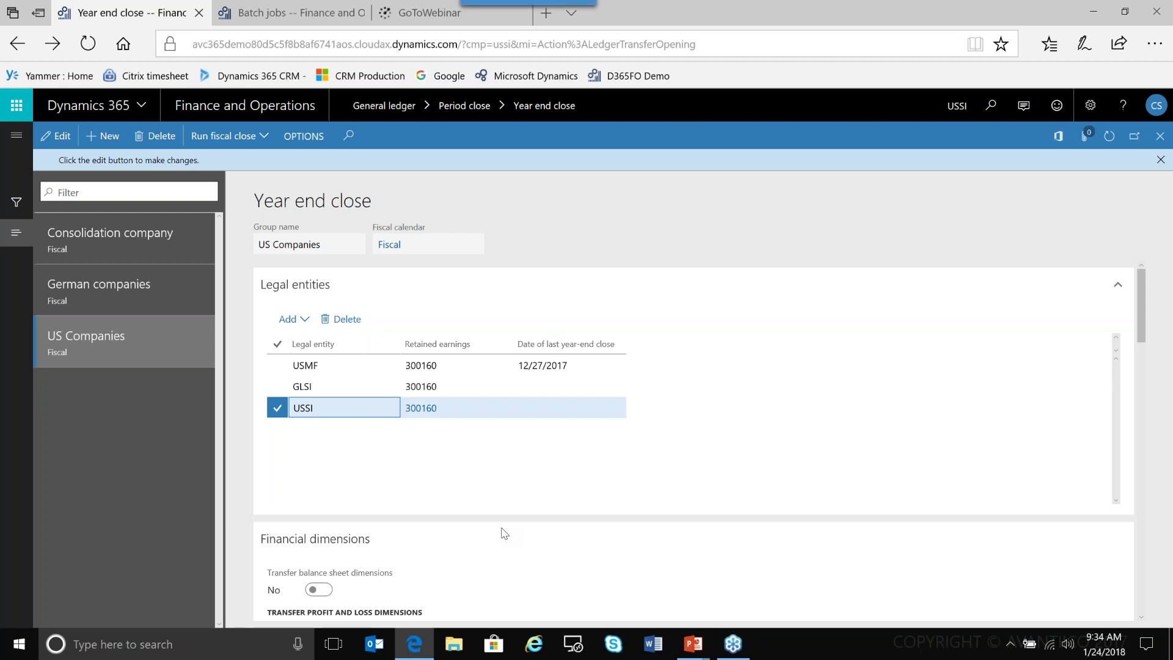
- Switch to the PowerPoint slide show and advance past the contact slide to the Connect with us! slide
{"action": "key", "text": "alt+Tab"}
{"action": "key", "text": "alt+Tab"}
{"action": "key", "text": "alt+Tab"}
{"action": "key", "text": "alt+Tab"}
{"action": "key", "text": "alt+Tab"}
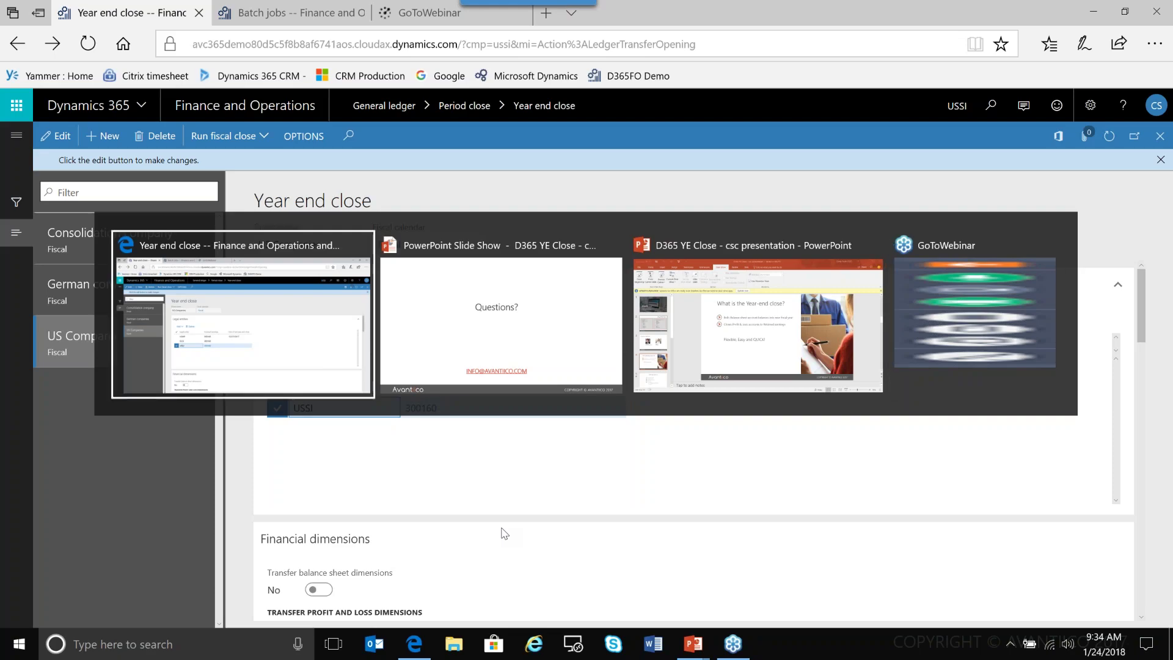
{"action": "key", "text": "Right"}
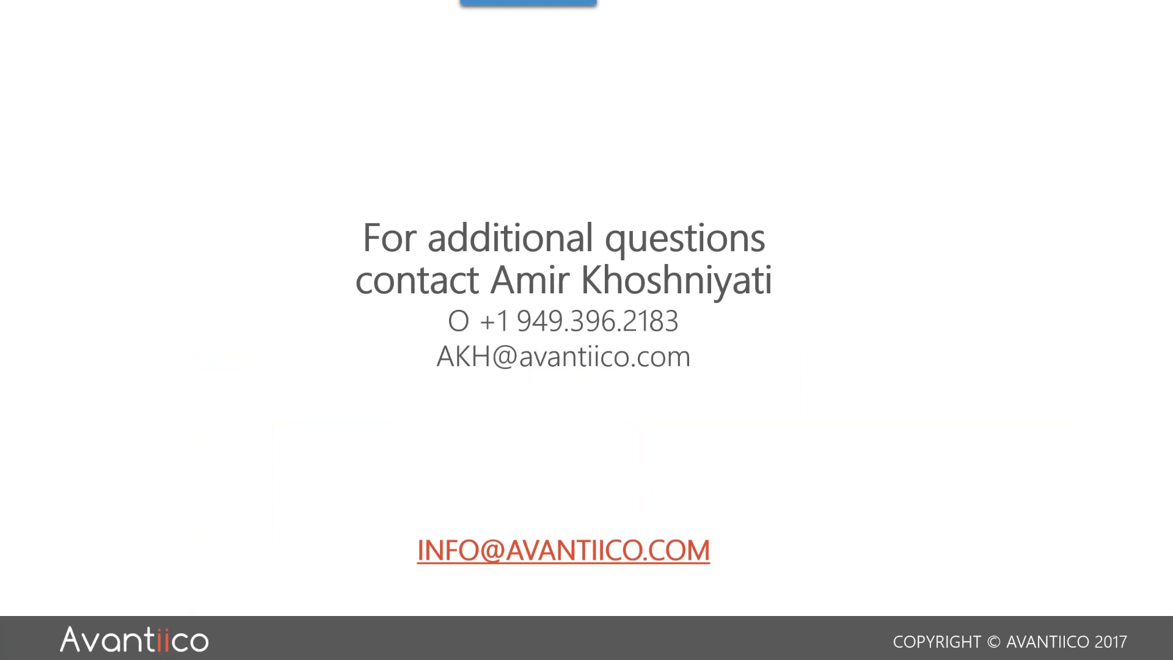
{"action": "left_click", "coordinate": [96, 248]}
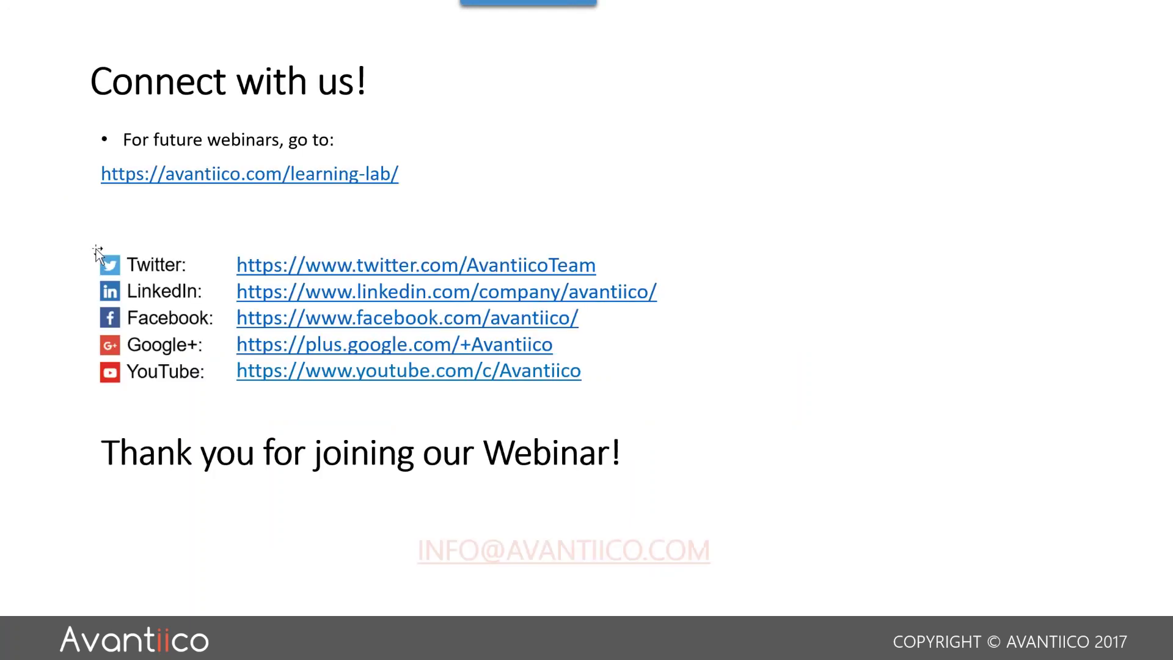